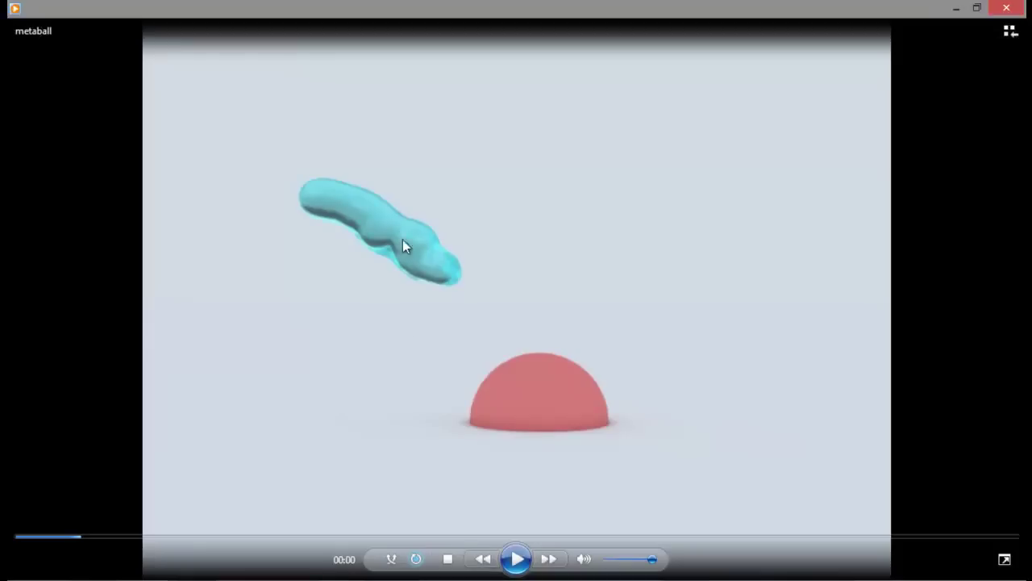
Step: Play and pause the metaball reference animation to study the liquid pouring over the red dome, and close the player
click(516, 559)
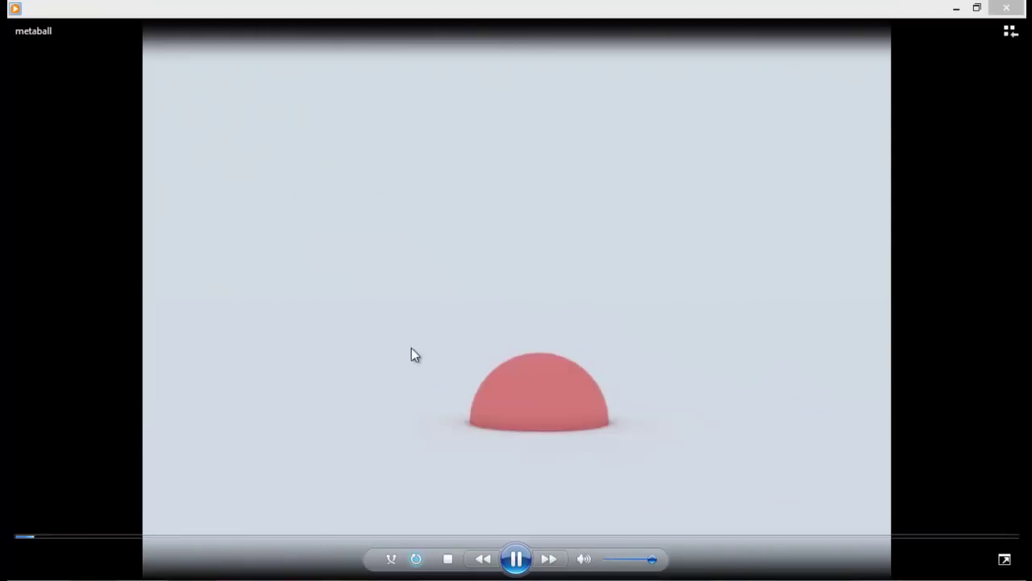
click(518, 559)
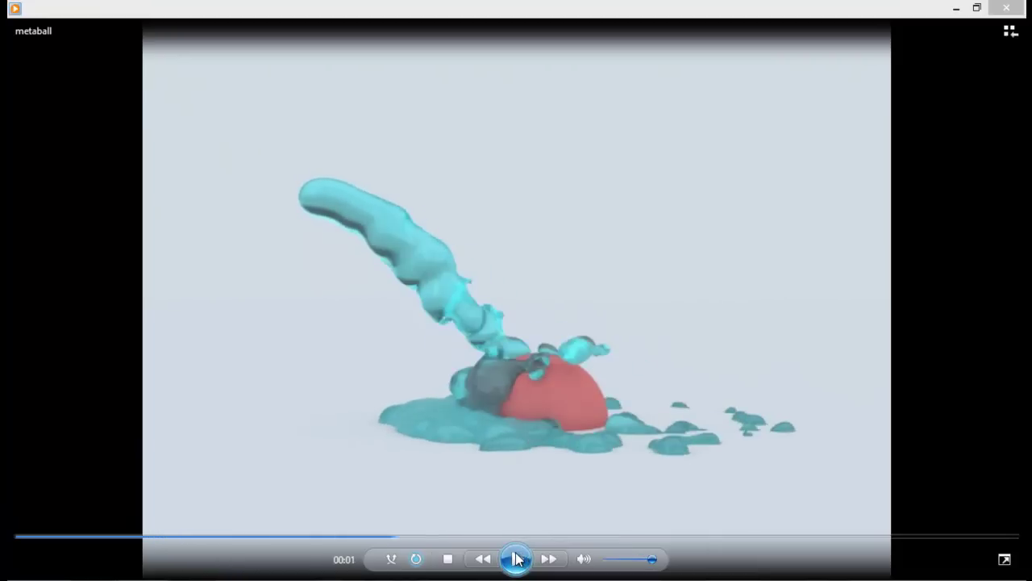
click(518, 559)
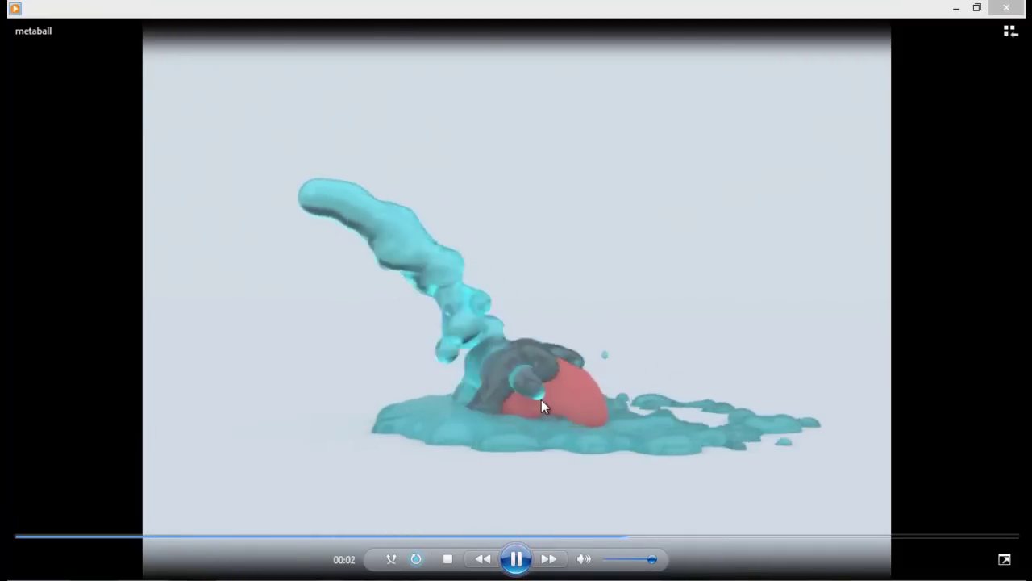
click(512, 569)
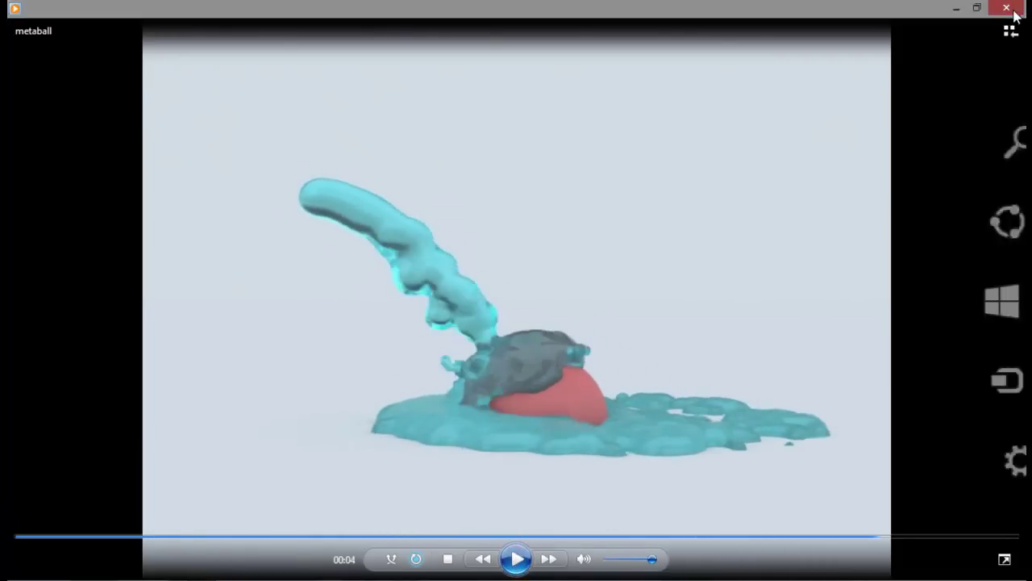
click(1012, 10)
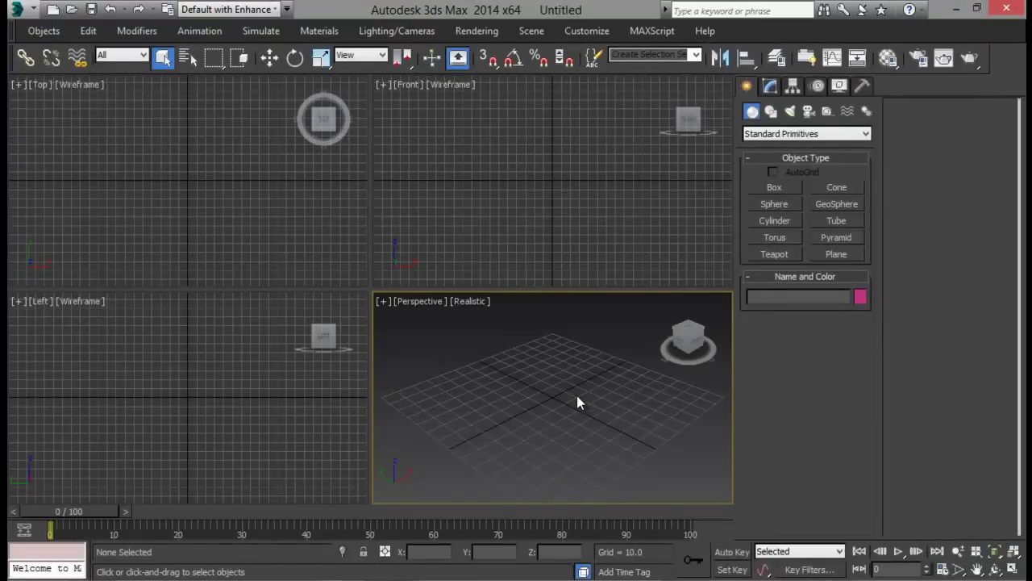
Step: Create a PF Source particle emitter about 49 by 55 units at the centre of the Perspective grid
middle_drag(577, 395, 579, 408)
key(alt+w)
alt+middle_drag(549, 343, 495, 360)
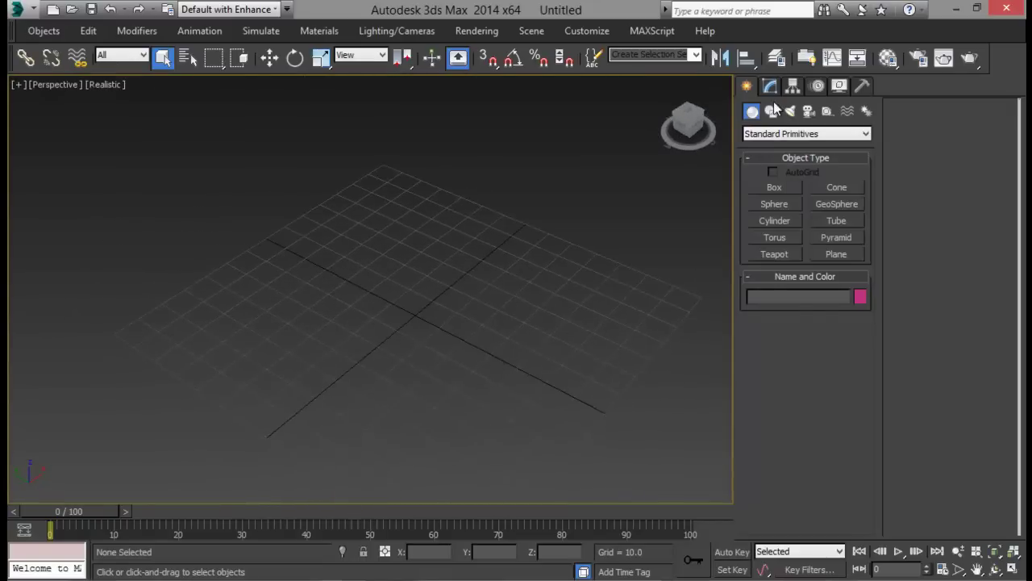
click(787, 135)
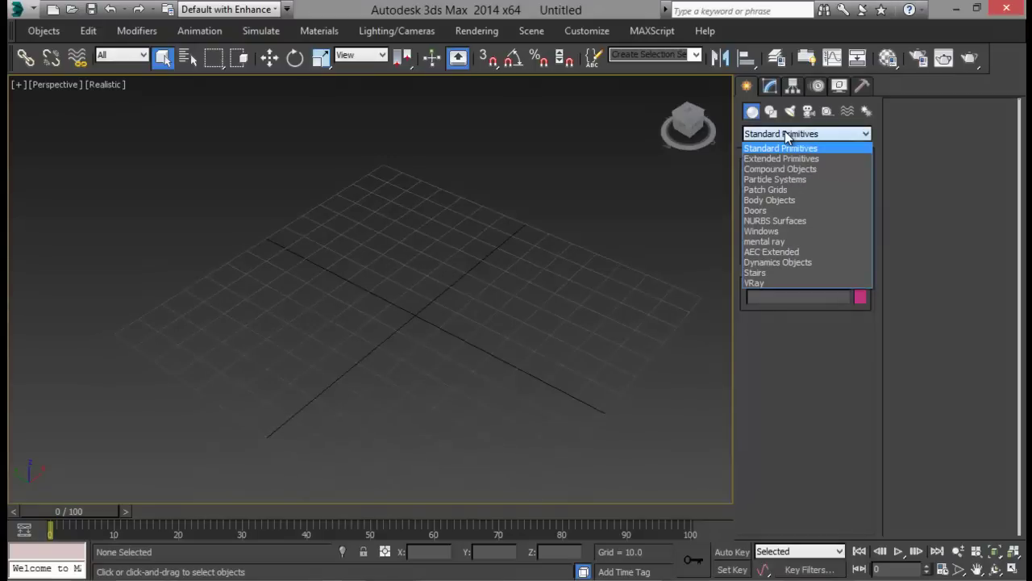
click(796, 179)
click(787, 188)
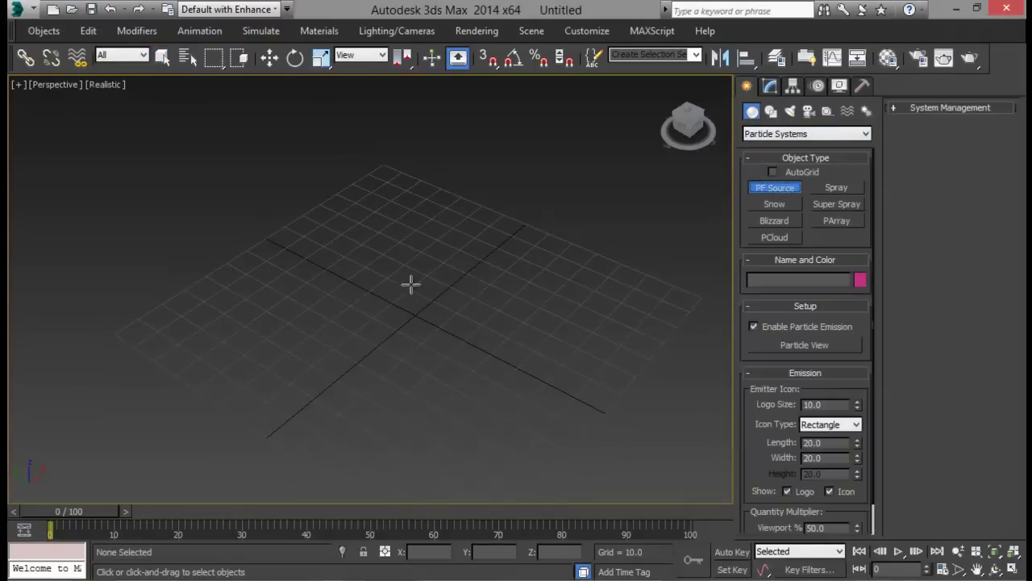
drag(411, 286, 427, 402)
right_click(477, 319)
Step: Turn on angle snap and rotate the PF Source emitter -90 degrees about the X axis so its arrow points horizontally
alt+middle_drag(477, 319, 470, 277)
key(e)
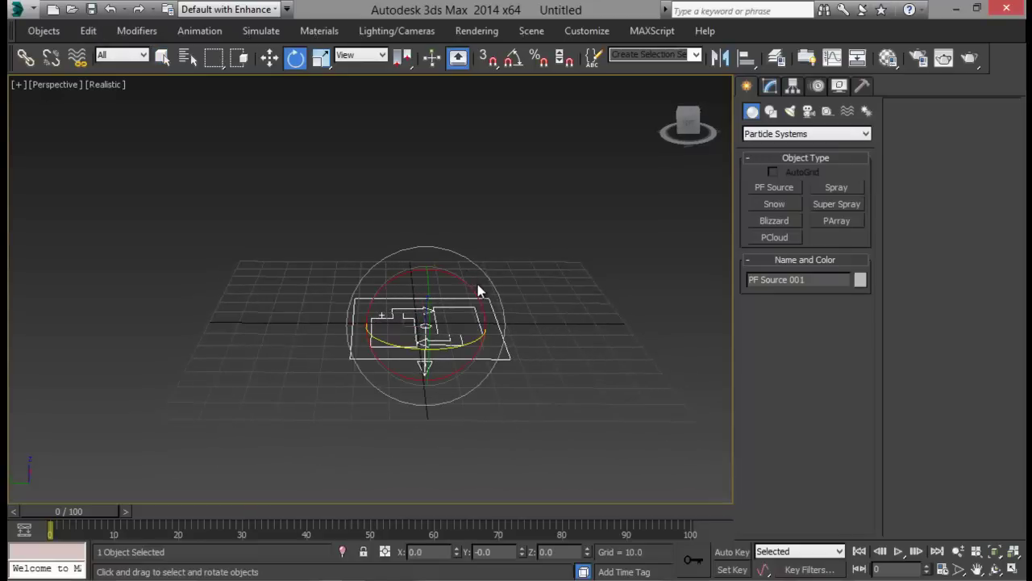
drag(477, 284, 310, 251)
right_click(310, 251)
key(a)
drag(472, 290, 541, 327)
alt+middle_drag(576, 337, 563, 332)
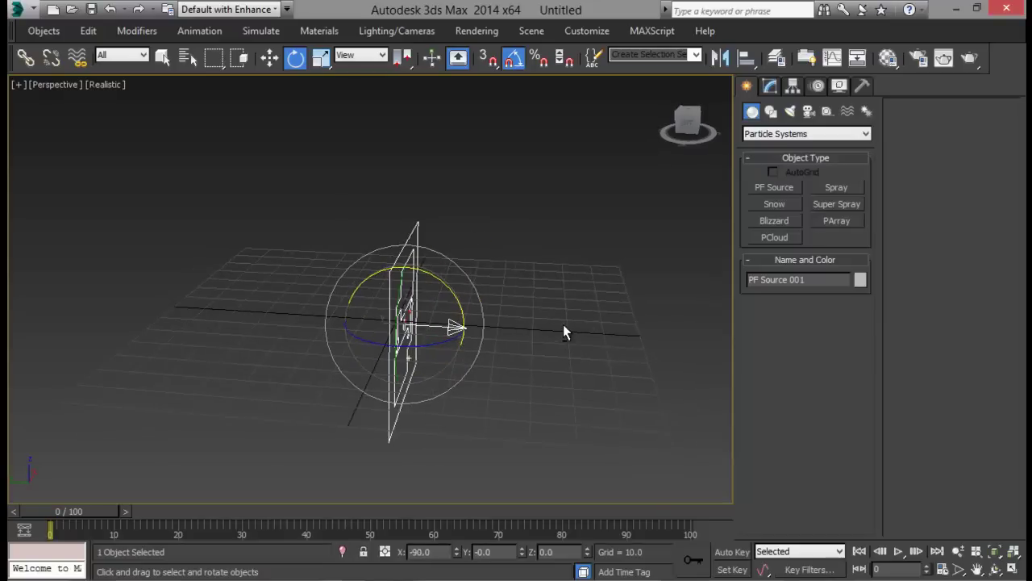
Step: Move the emitter up and back from the origin in the Left view to about Y 128, Z 120
middle_drag(505, 347, 535, 351)
key(alt+w)
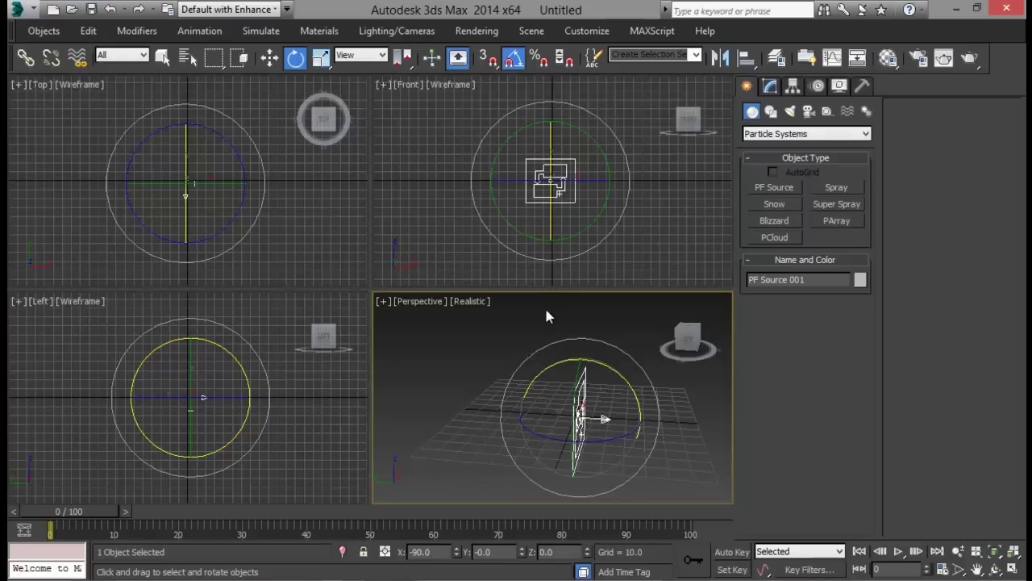
middle_drag(546, 311, 547, 360)
middle_drag(528, 205, 536, 157)
middle_drag(258, 387, 283, 357)
key(alt+w)
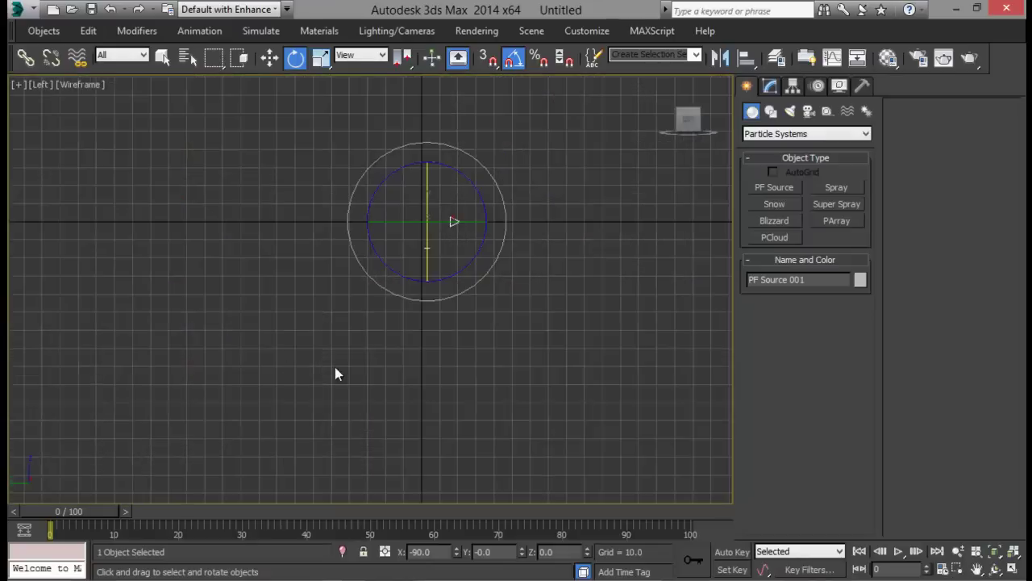
middle_drag(401, 269, 400, 307)
key(w)
middle_drag(472, 261, 487, 358)
drag(466, 338, 229, 120)
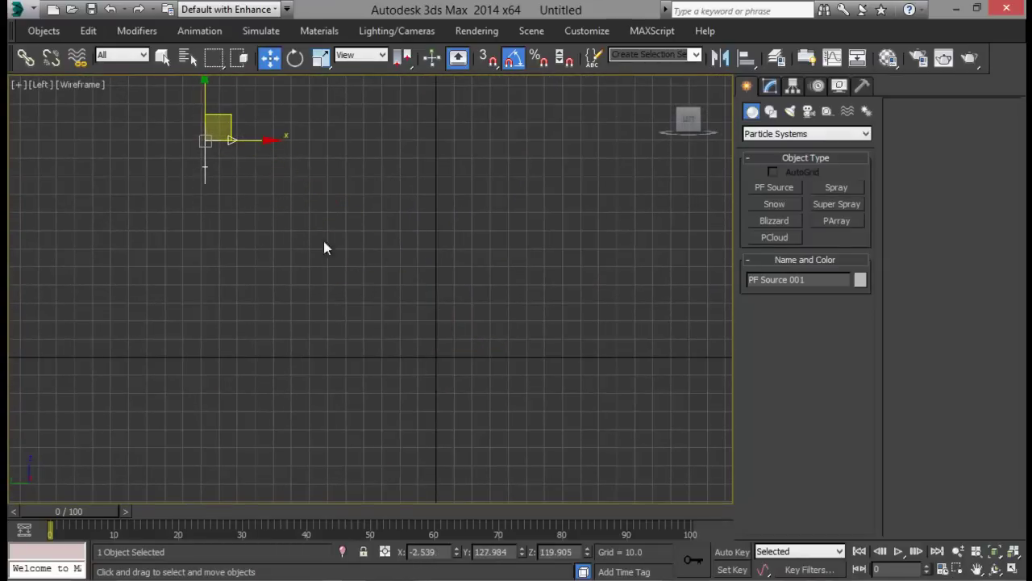
Step: Show the emission at frame 6 and move the emitter farther up and back to about Y 161, Z 150
drag(95, 511, 130, 505)
key(w)
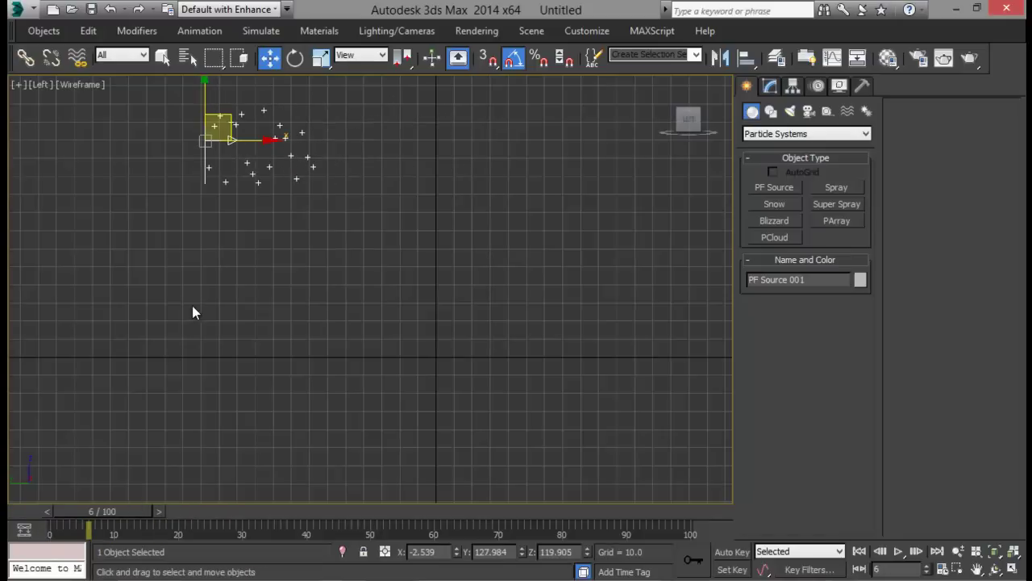
scroll(196, 322, down, 2)
drag(228, 197, 184, 158)
middle_drag(334, 367, 317, 327)
key(alt+w)
middle_drag(597, 467, 599, 427)
key(alt+w)
scroll(462, 469, down, 3)
middle_drag(454, 380, 458, 307)
alt+middle_drag(458, 307, 495, 315)
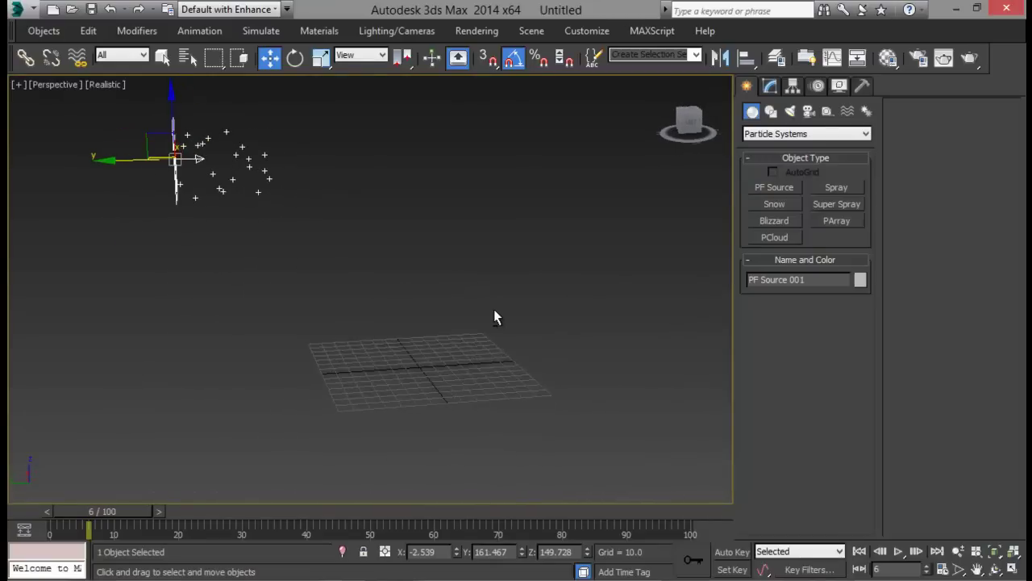
alt+middle_drag(543, 350, 476, 327)
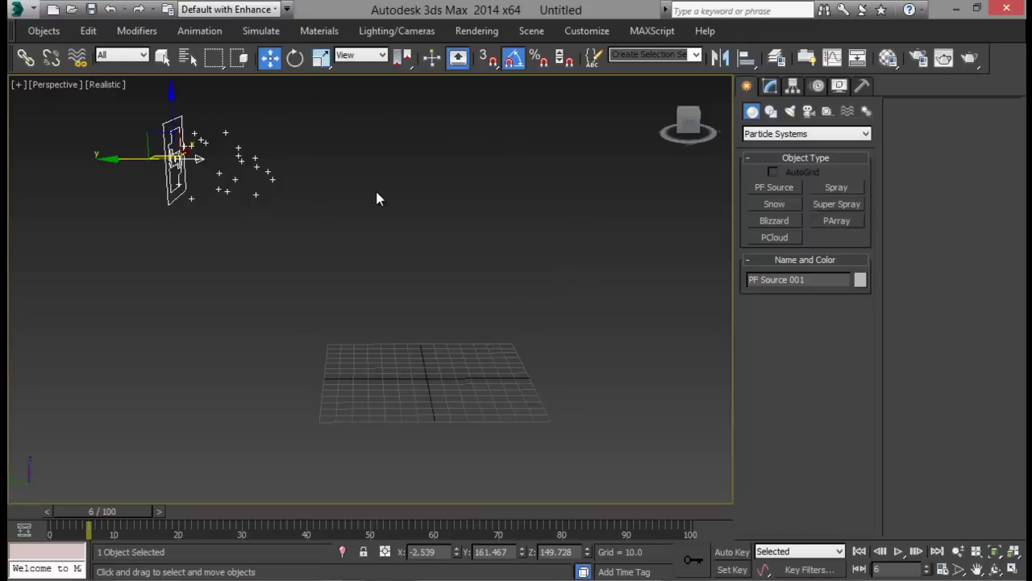
alt+middle_drag(376, 198, 346, 221)
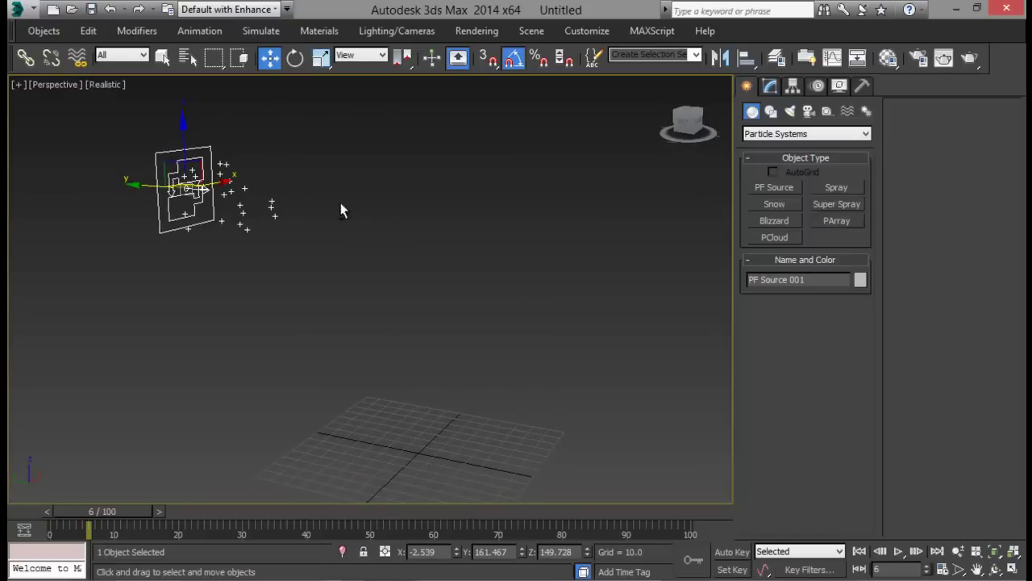
Step: Open Particle View, shrink its window so the viewport stays partly uncovered, and close it
key(6)
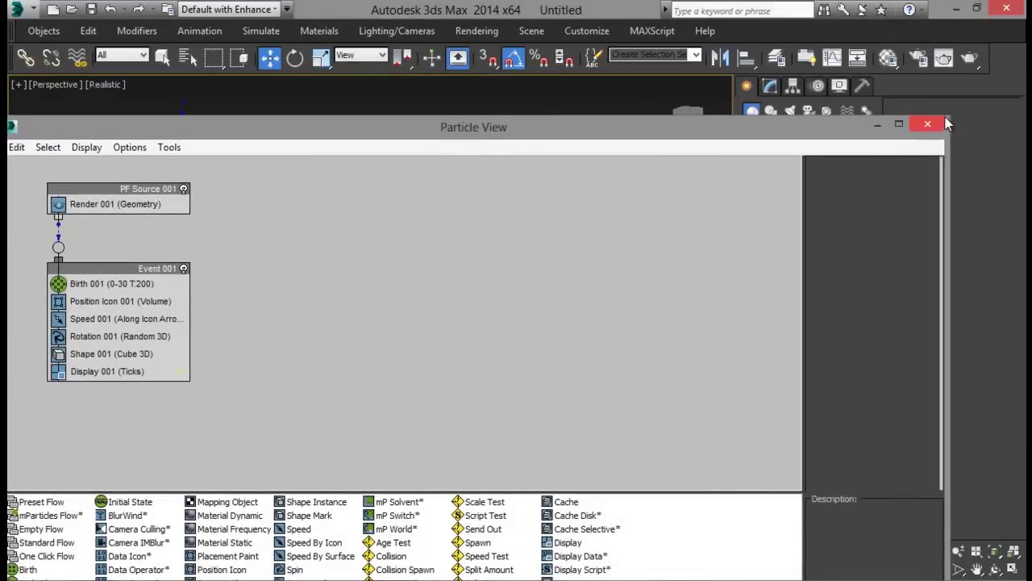
drag(946, 116, 626, 187)
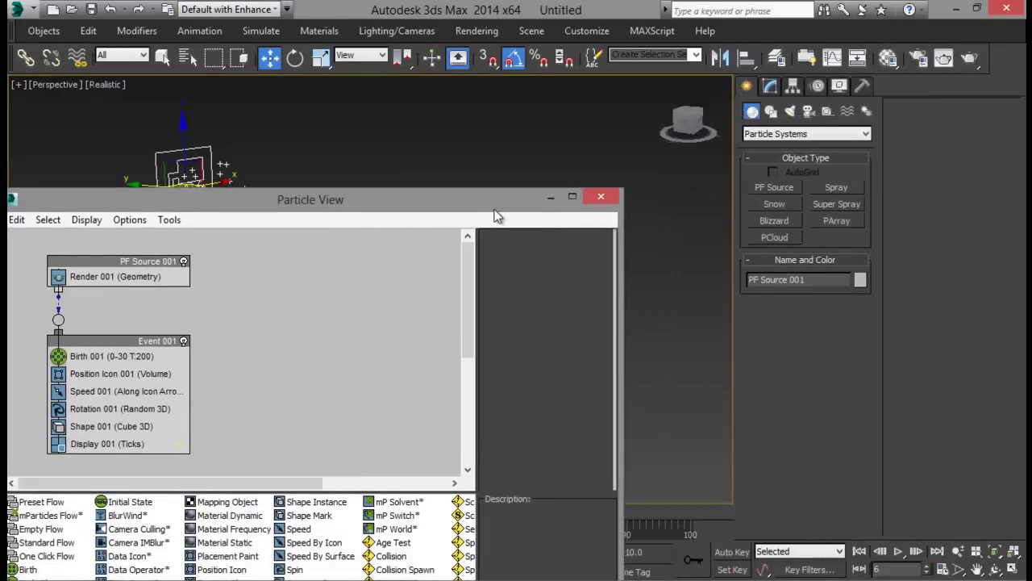
drag(498, 203, 824, 173)
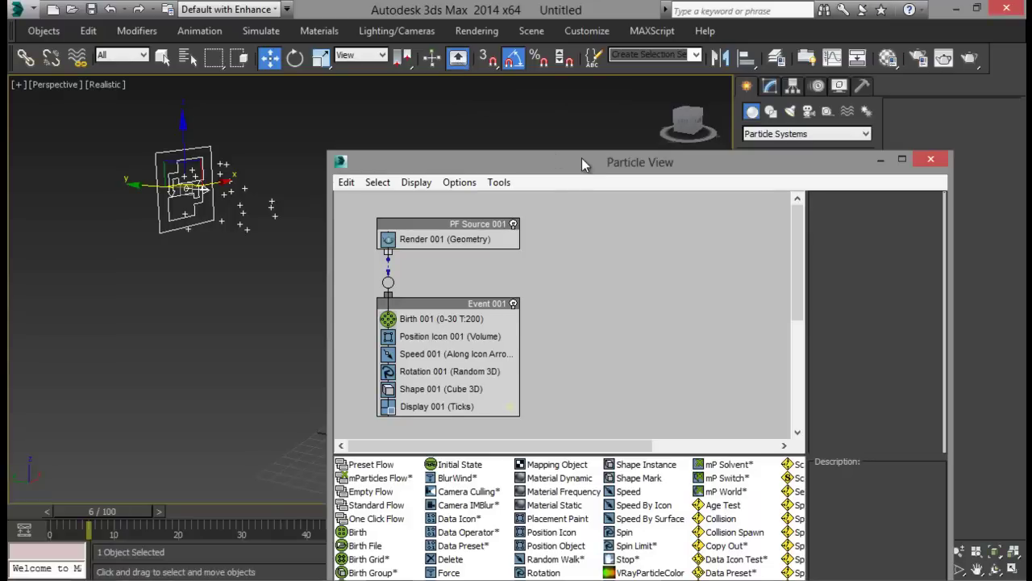
drag(583, 158, 477, 187)
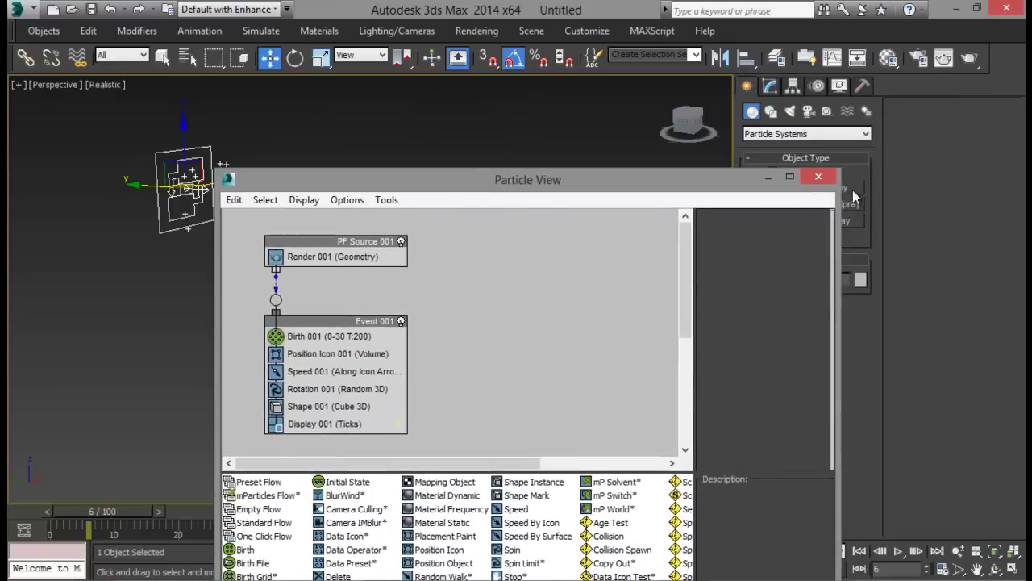
click(820, 178)
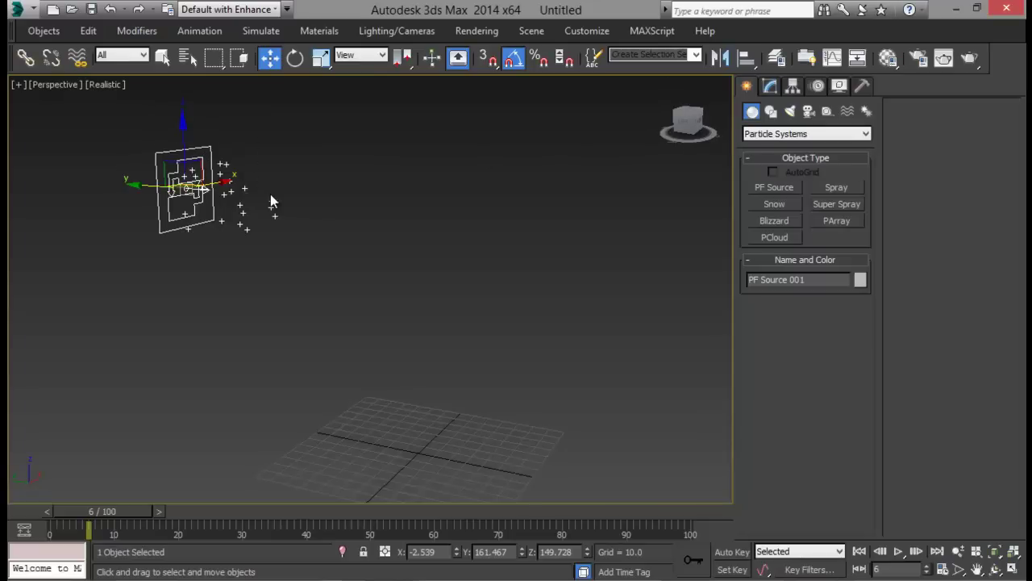
Step: Reopen Particle View from the PF Source's modify settings and place its window beside the emitter
click(771, 86)
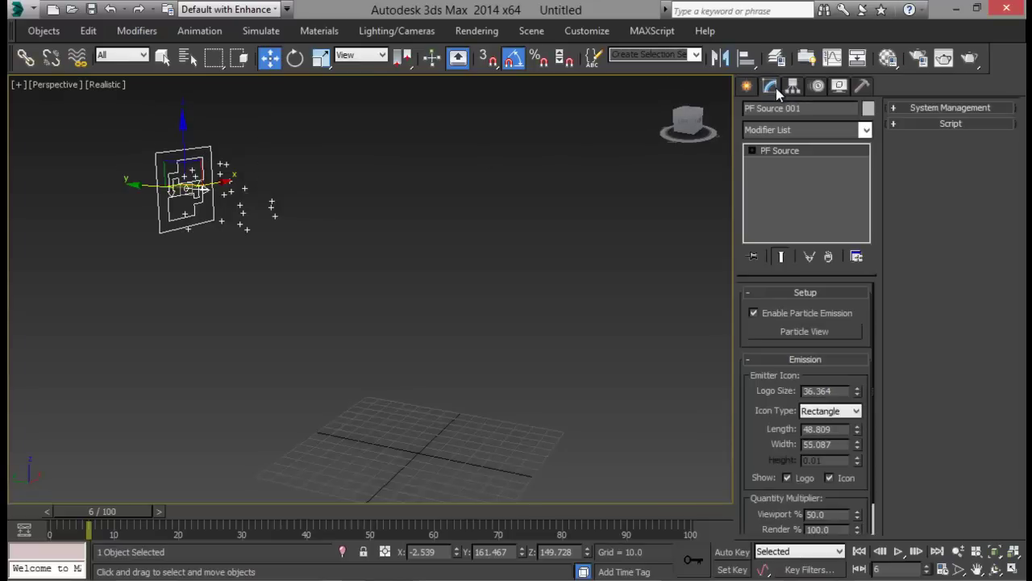
click(815, 331)
drag(555, 185, 728, 94)
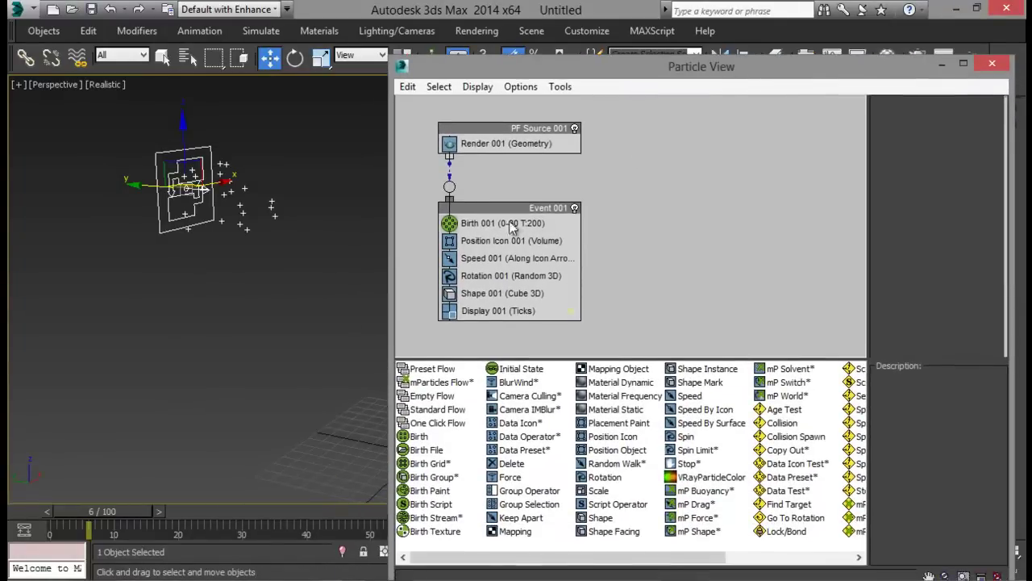
drag(555, 88, 590, 68)
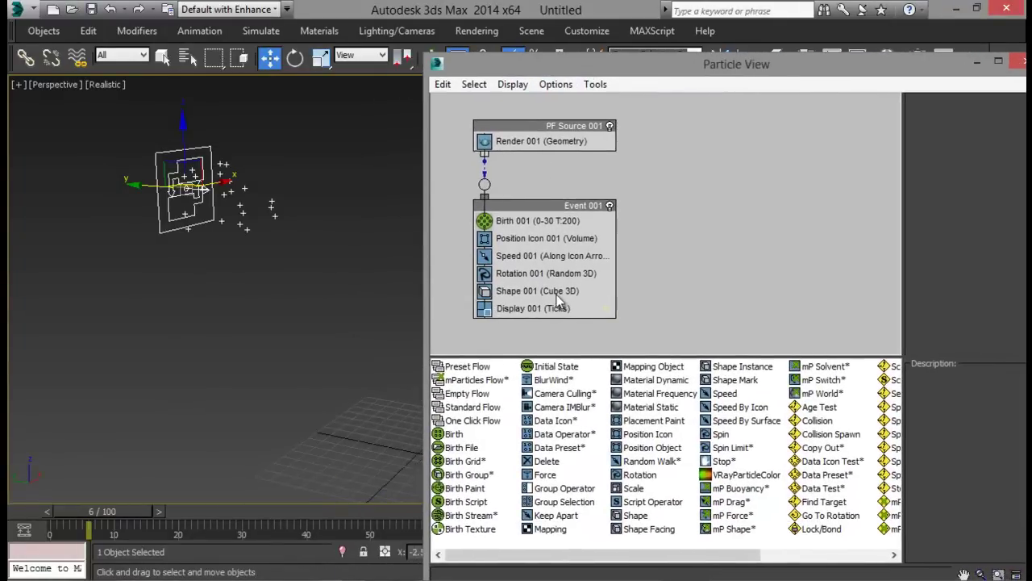
Step: Delete the Shape and Rotation operators from Event 001
click(555, 292)
key(Delete)
click(550, 274)
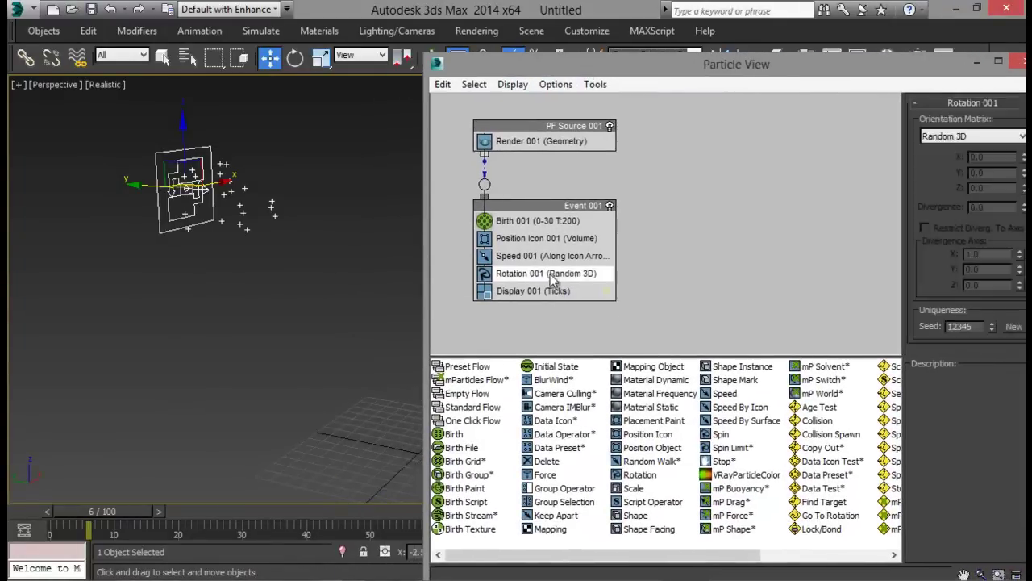
key(Delete)
Step: Set the Position Icon operator's location to Pivot and preview the particle stream at frame 23
click(560, 238)
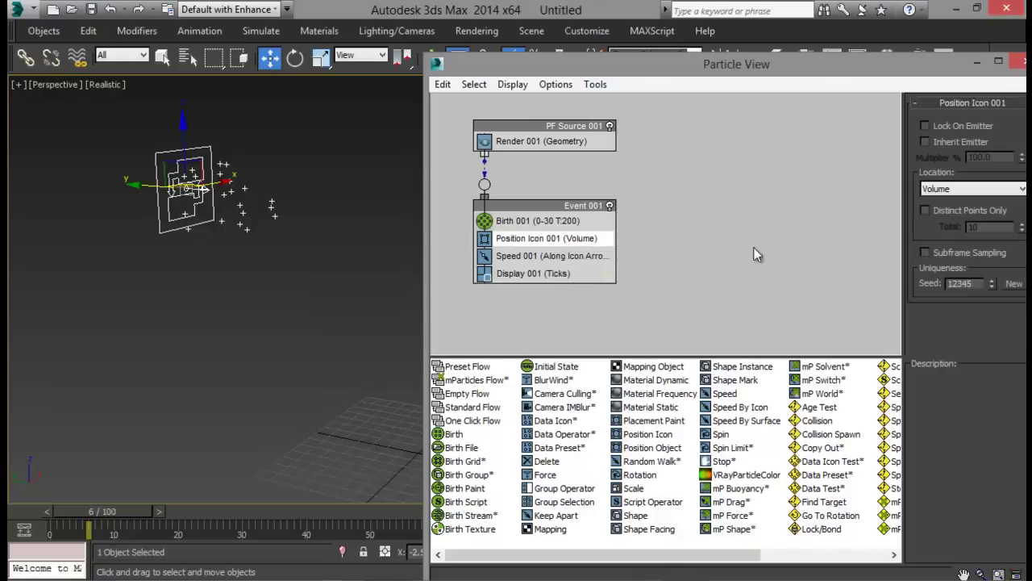
click(951, 191)
click(946, 202)
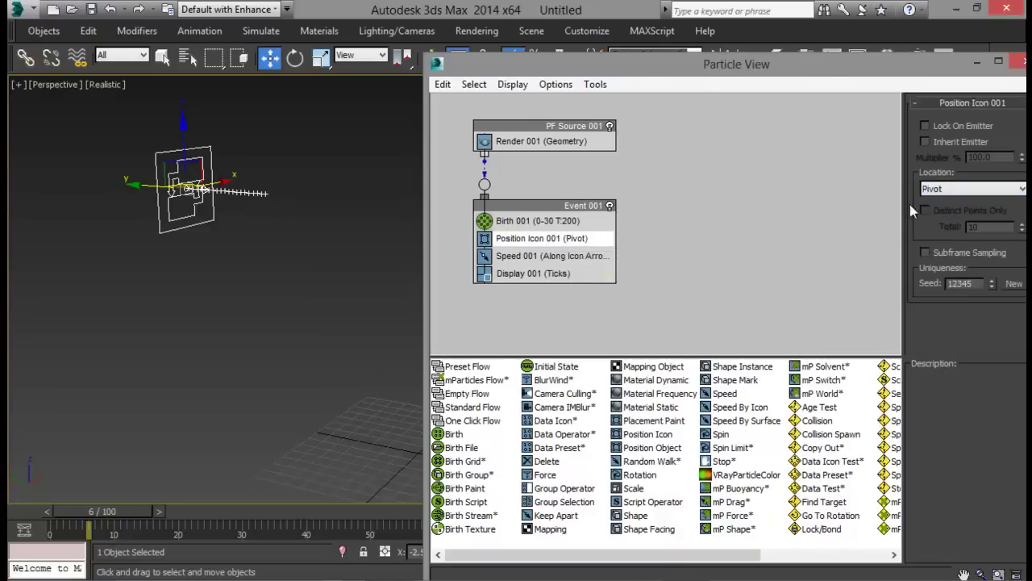
alt+middle_drag(46, 325, 145, 309)
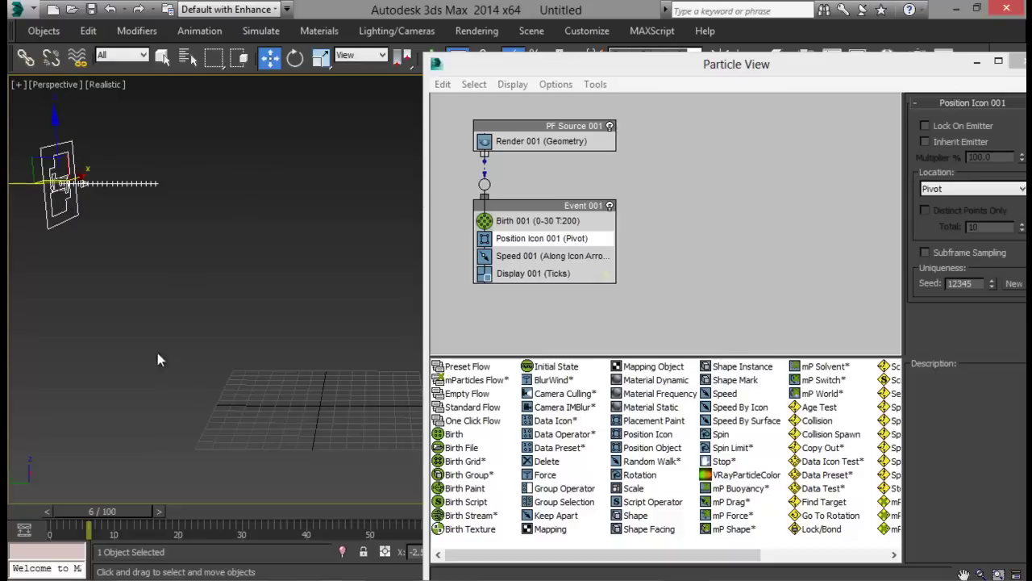
drag(122, 511, 202, 511)
Step: Set the particle speed in the Speed operator to 200
click(565, 256)
double_click(1006, 123)
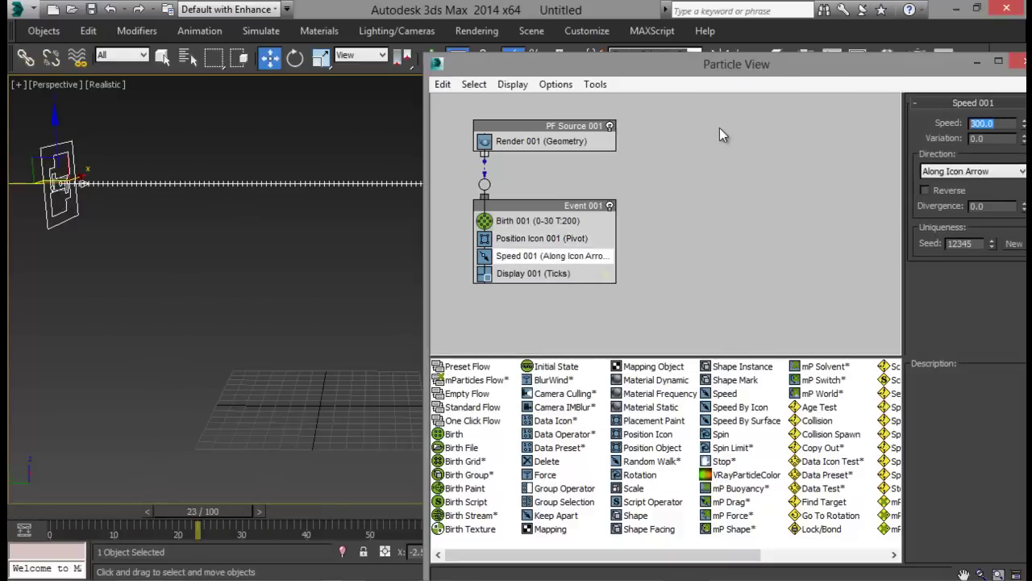
text(200)
key(Return)
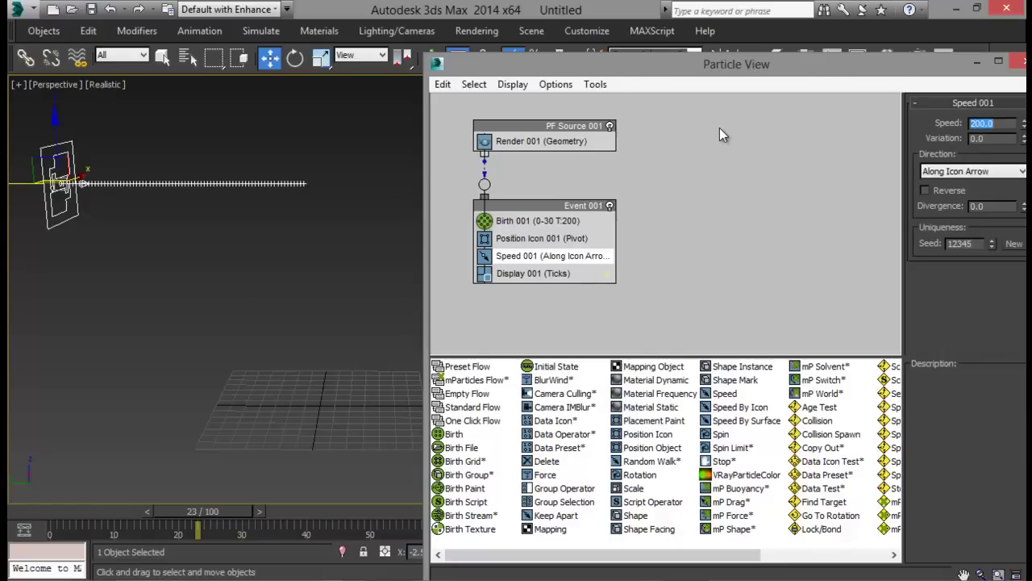
Step: Try a divergence of 15 on the Speed operator, keeping its direction Along Icon Arrow
click(954, 174)
click(953, 174)
double_click(997, 206)
key(Return)
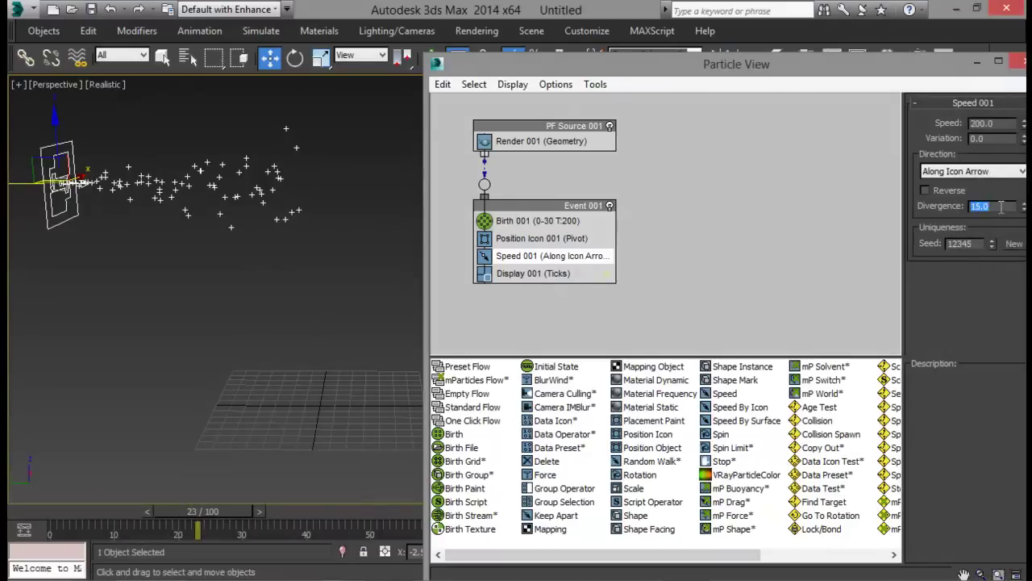
Step: Set the Speed operator's divergence to 10 and preview the particles at frame 20
text(10)
key(Return)
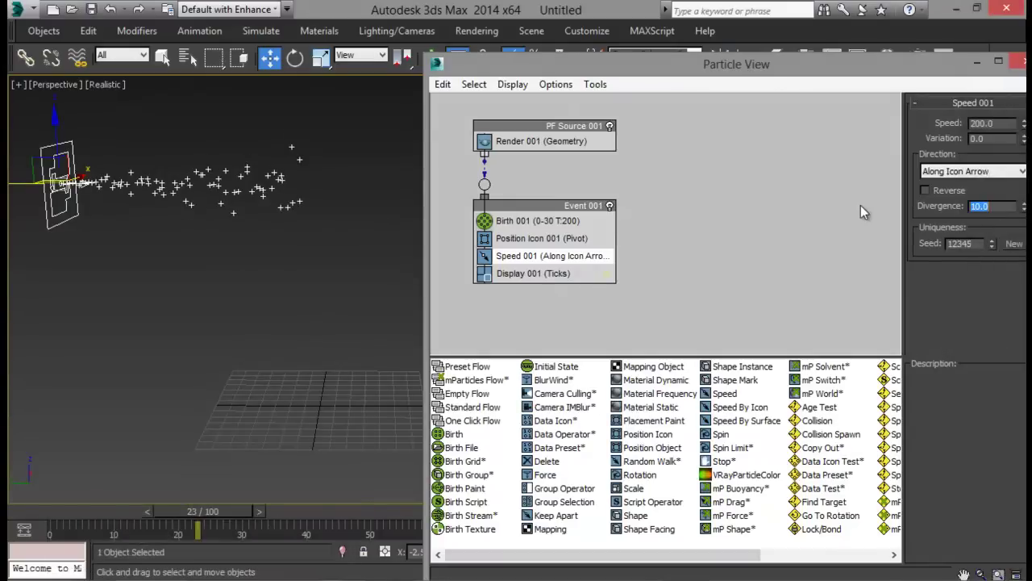
mouse_move(206, 511)
mouse_down()
mouse_move(88, 505)
mouse_move(386, 504)
mouse_move(117, 504)
mouse_move(196, 507)
mouse_up()
Step: Set the Birth operator's Emit Stop to frame 100
click(563, 224)
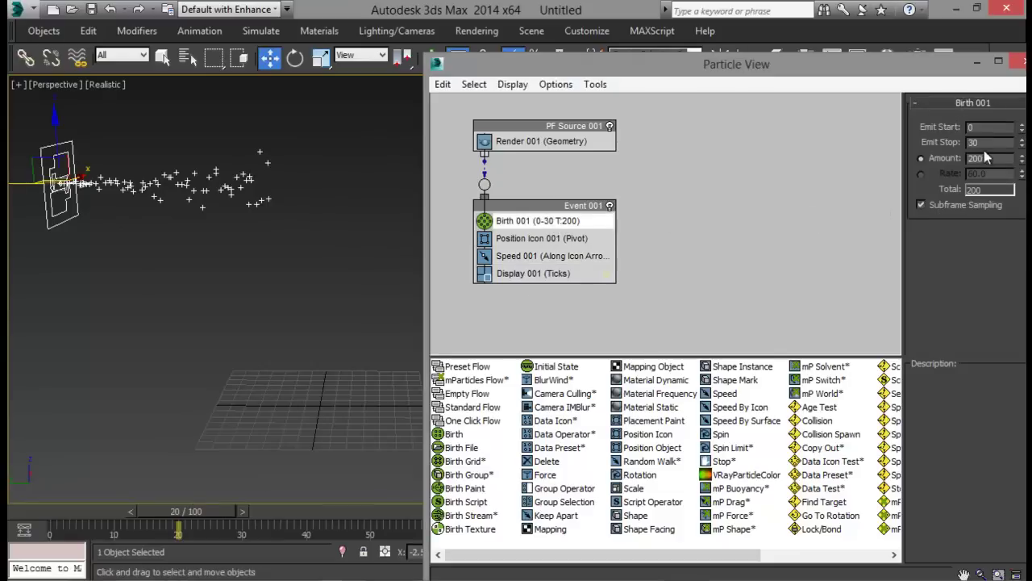
text(100)
key(Return)
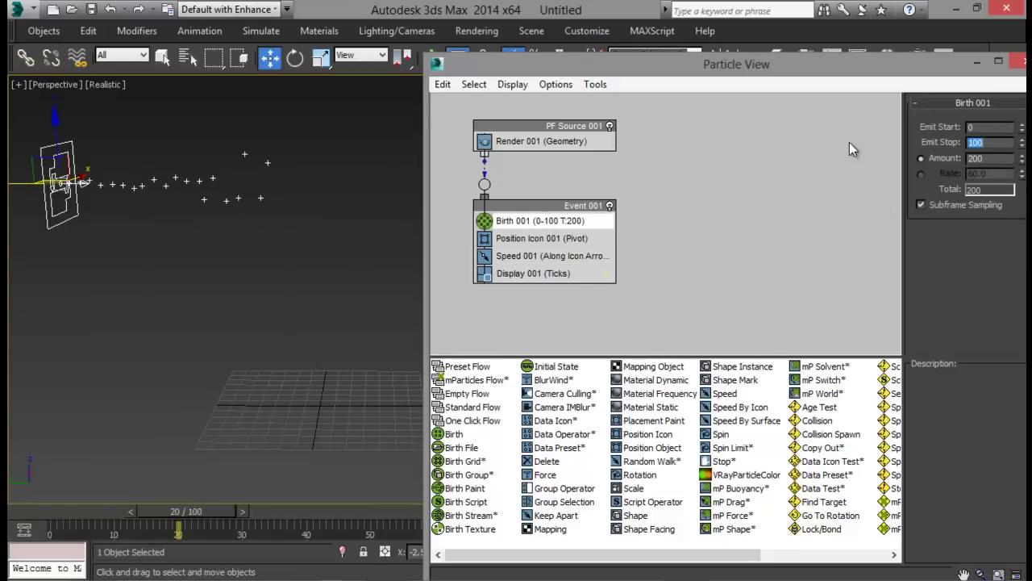
Step: Switch the Birth operator from amount to rate, set the rate to 200, and preview the particles at frame 30
click(922, 174)
drag(182, 512, 225, 511)
double_click(993, 174)
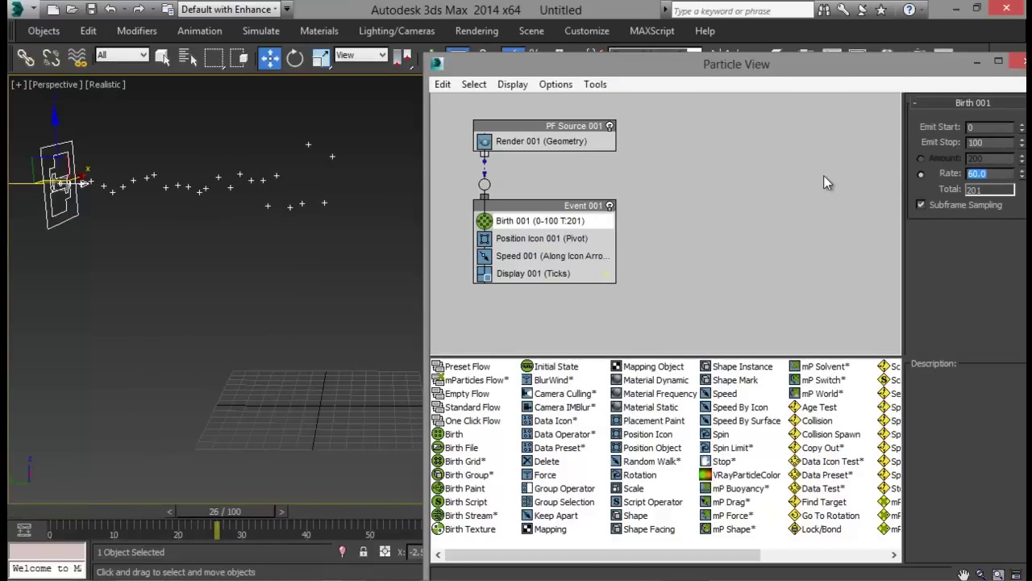
text(200)
key(Return)
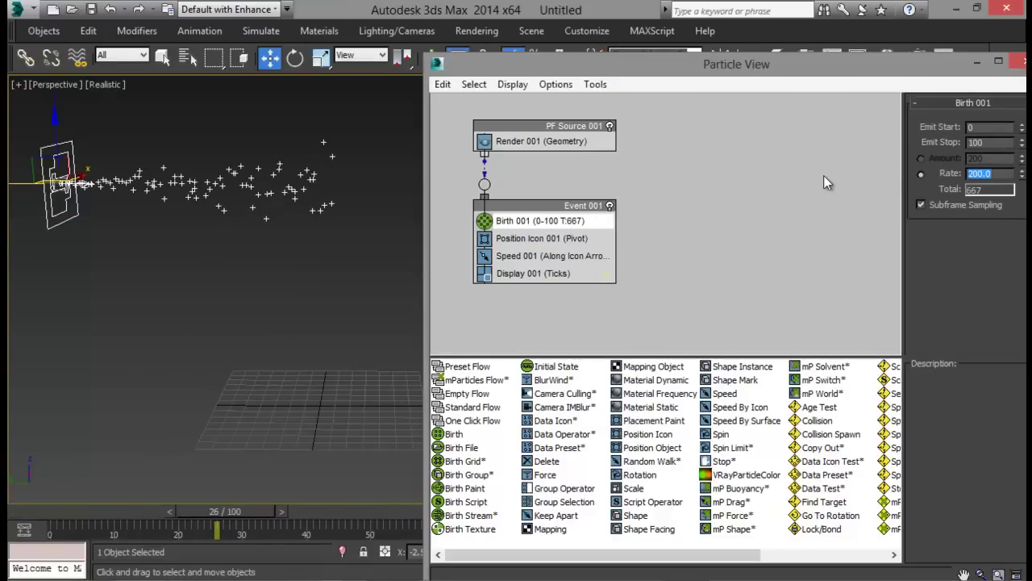
drag(232, 516, 244, 483)
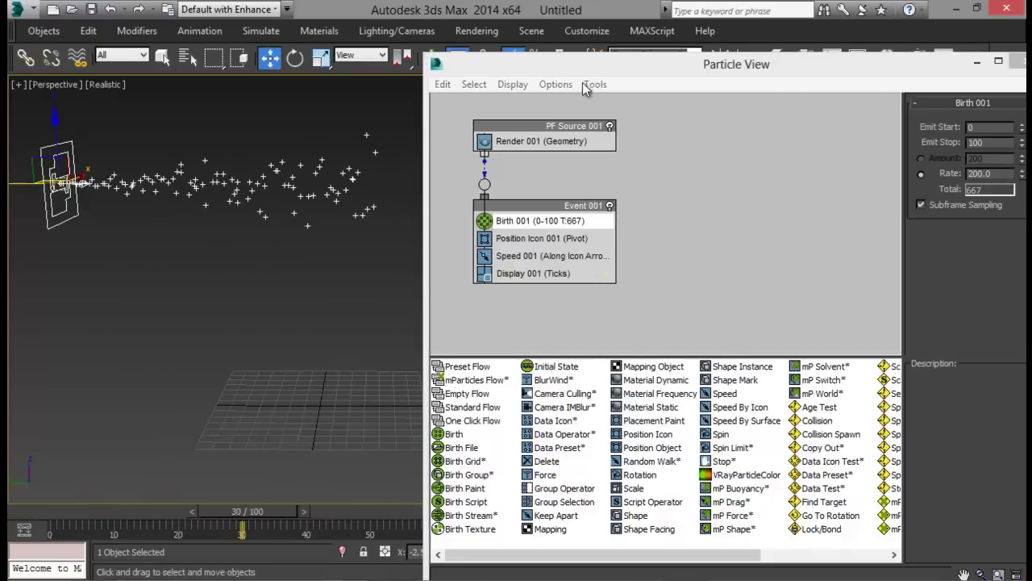
Step: Set the PF Source 001 viewport quantity multiplier to 100%
click(532, 123)
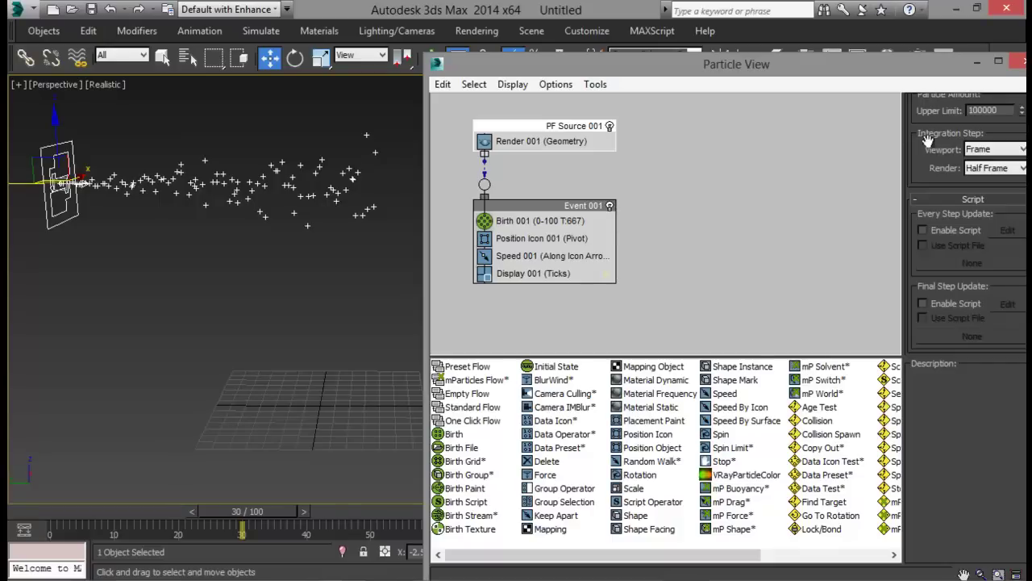
scroll(927, 141, up, 5)
double_click(1000, 255)
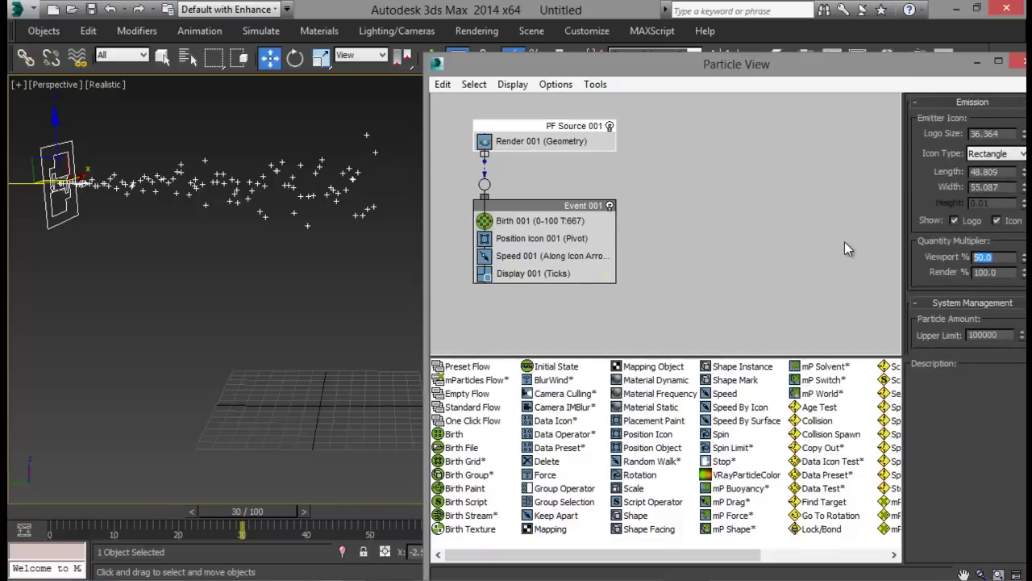
text(100)
key(Return)
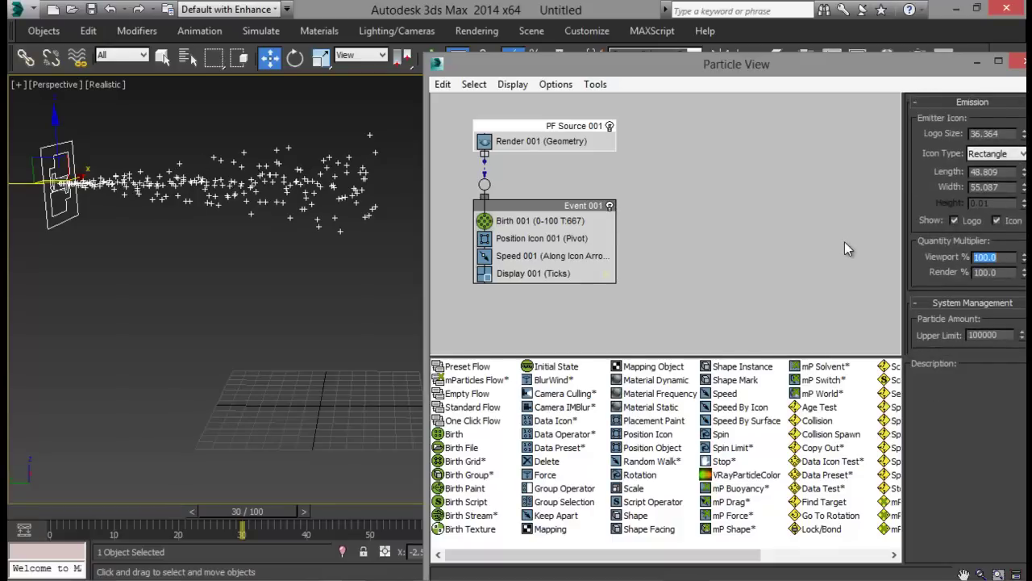
Step: Create a planar Gravity space warp at the edge of the ground grid, pointing downward
drag(936, 71, 795, 80)
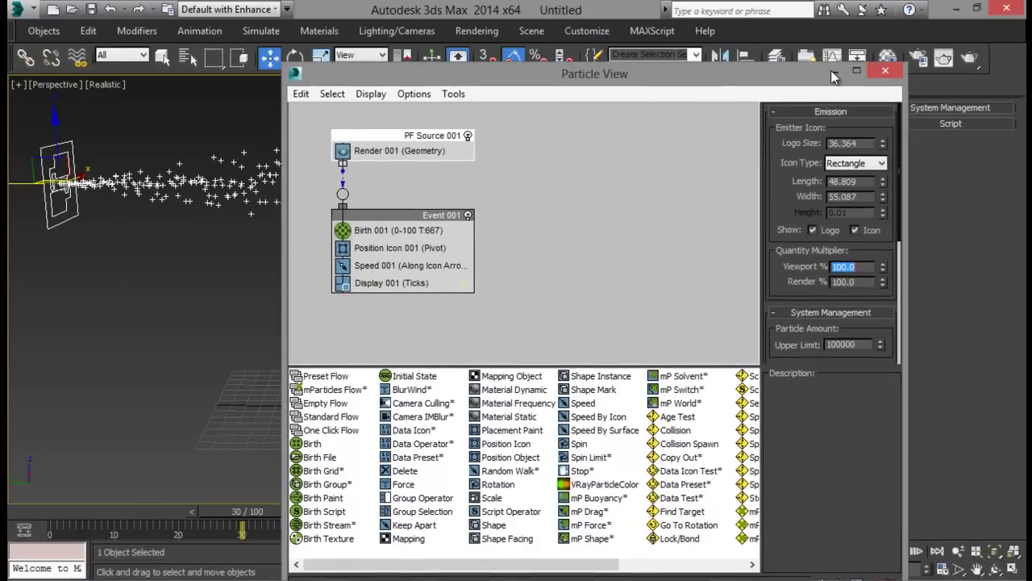
click(886, 71)
click(747, 85)
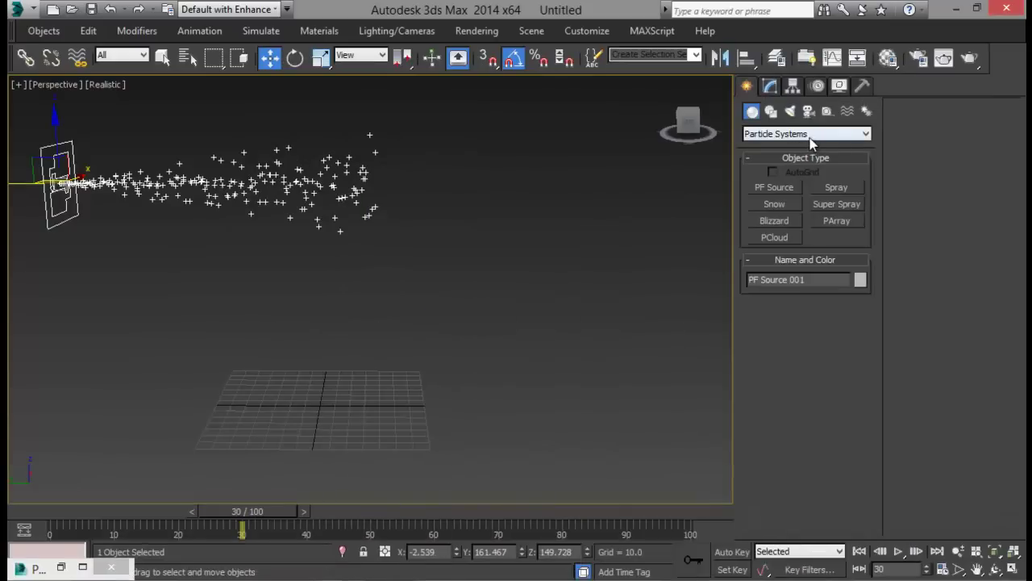
click(846, 114)
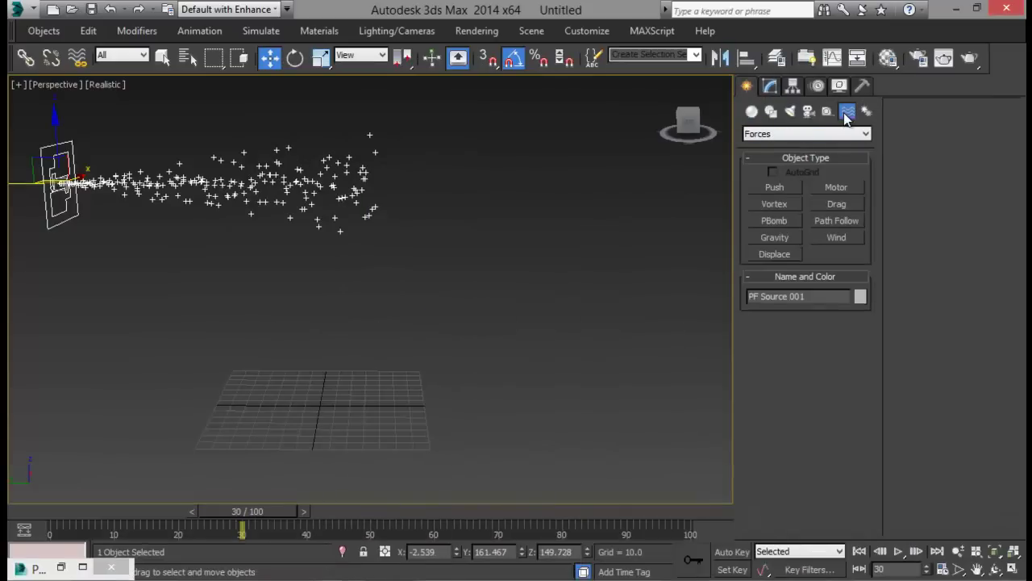
click(786, 238)
middle_drag(226, 499, 296, 437)
alt+middle_drag(473, 337, 450, 352)
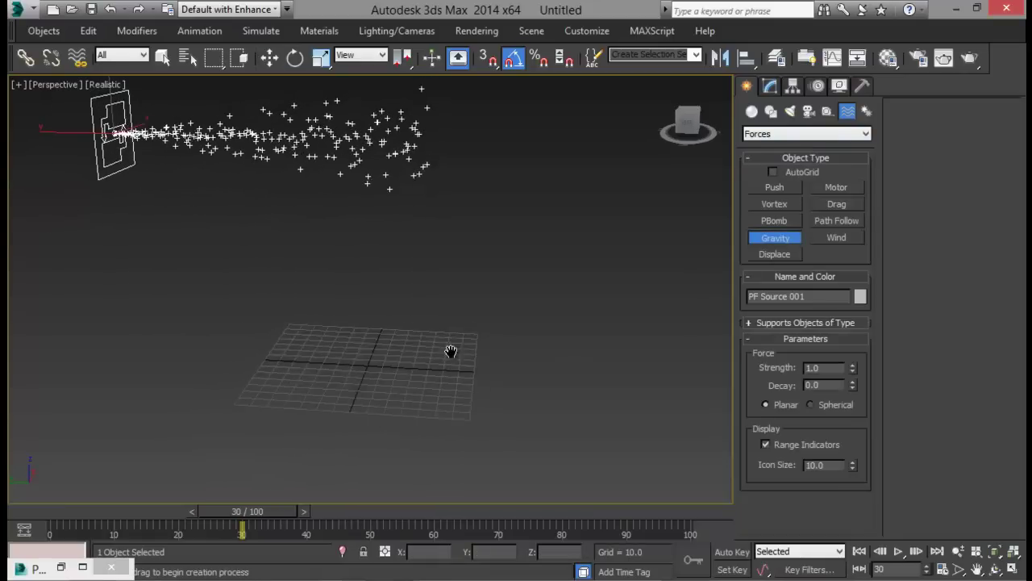
drag(468, 373, 521, 435)
right_click(523, 330)
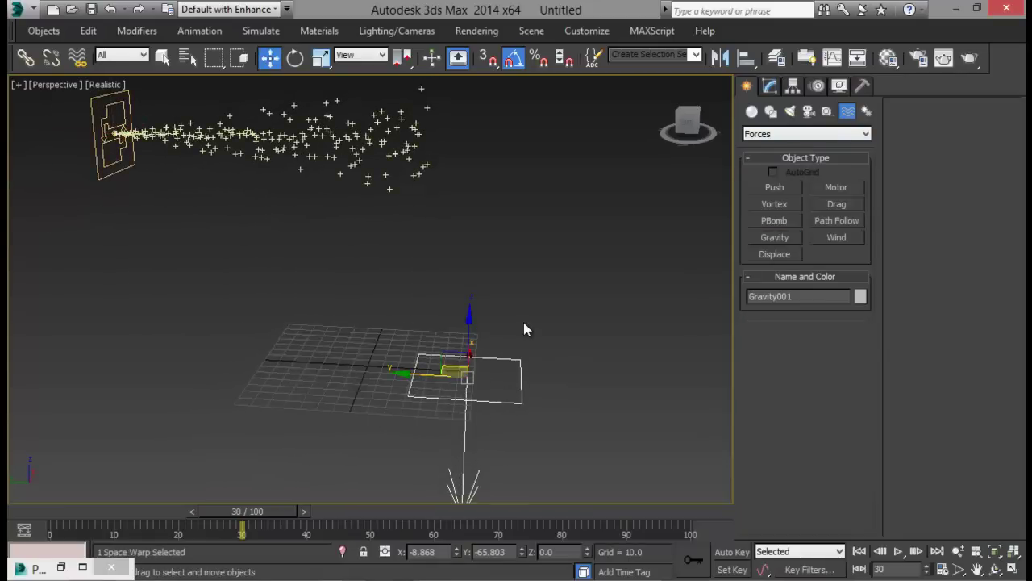
middle_drag(523, 329, 448, 376)
alt+middle_drag(441, 317, 423, 307)
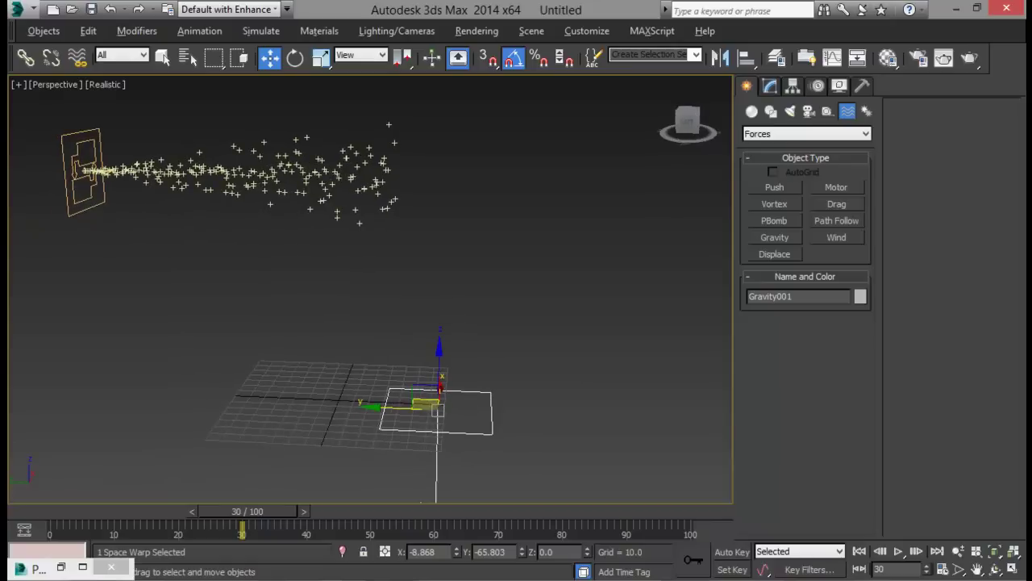
Step: Add a Force operator to Event 001 between the Speed and Display operators
click(60, 567)
drag(588, 86, 703, 68)
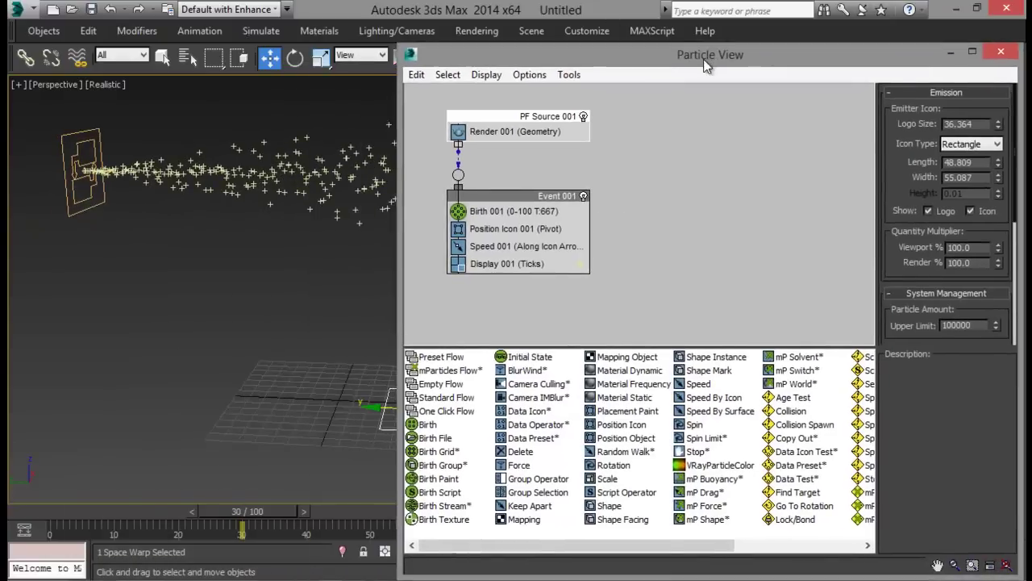
mouse_move(517, 472)
drag(517, 472, 525, 266)
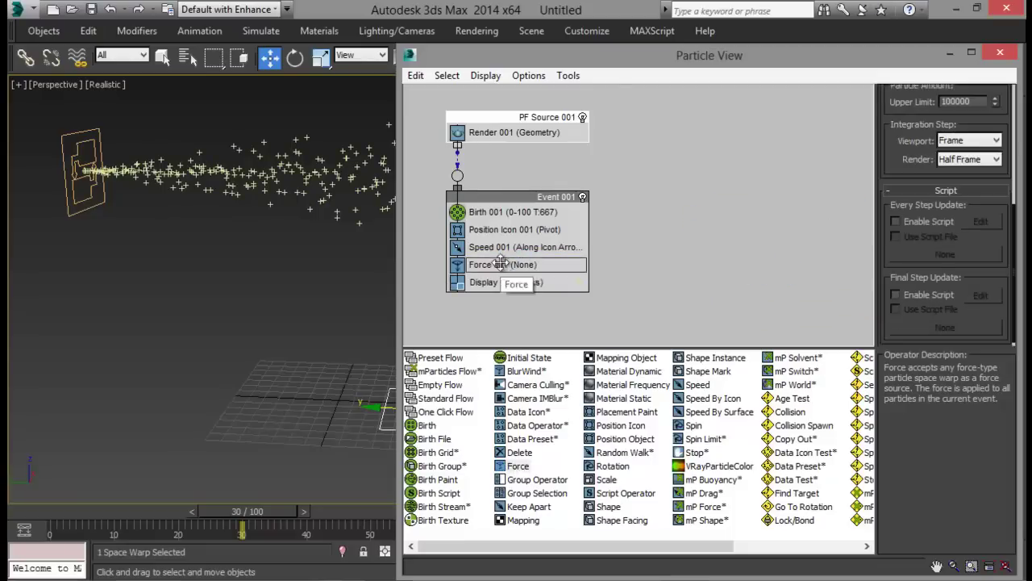
drag(633, 54, 662, 42)
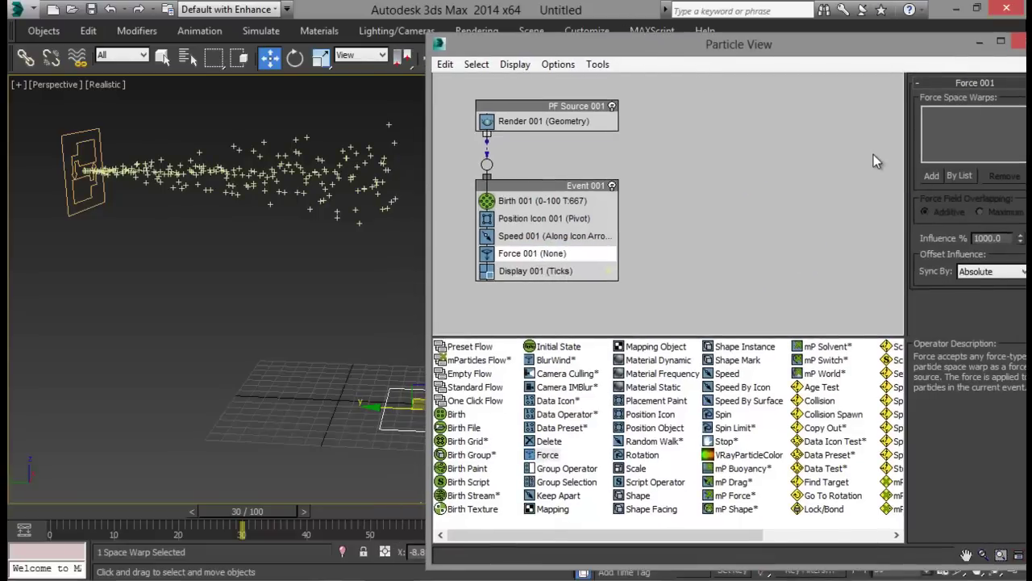
Step: Assign Gravity001 to the Force operator and preview the falling stream at frame 19
click(932, 176)
click(383, 392)
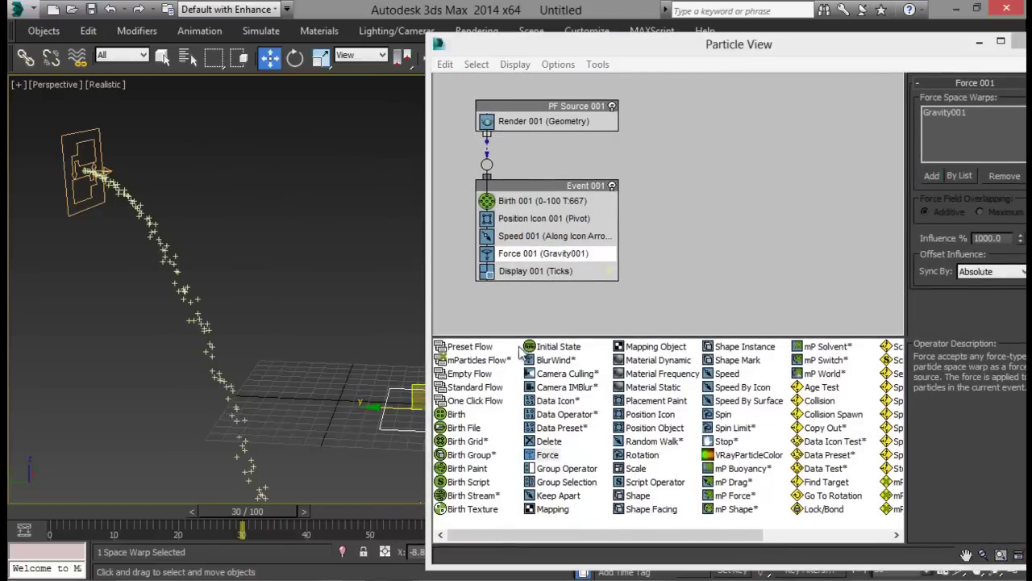
middle_drag(419, 391, 308, 225)
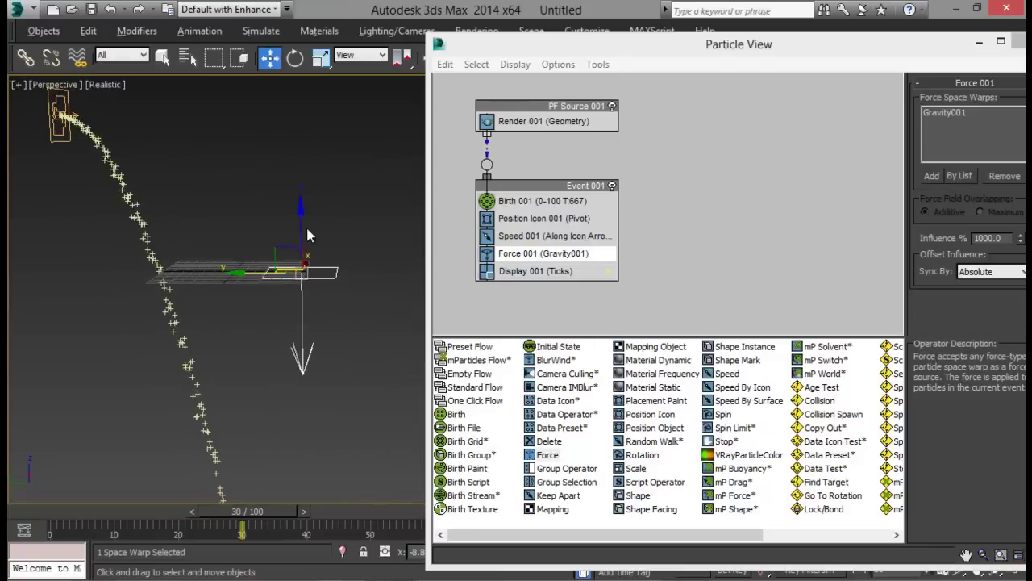
scroll(334, 308, down, 3)
middle_drag(313, 263, 288, 319)
drag(260, 512, 176, 511)
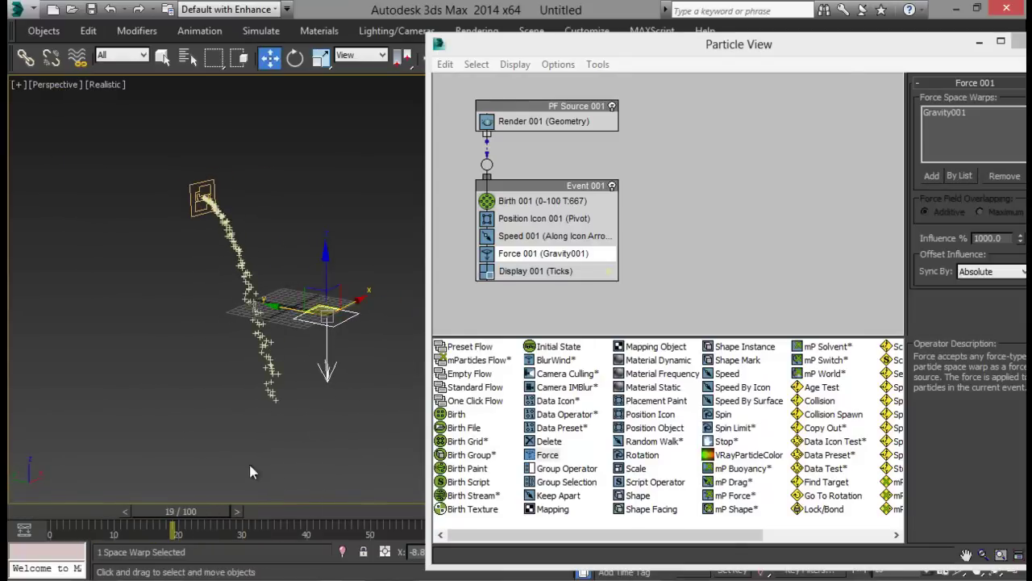
Step: Create a Wind space warp near the emitter and rotate it 90 degrees about X to blow along the stream
click(979, 40)
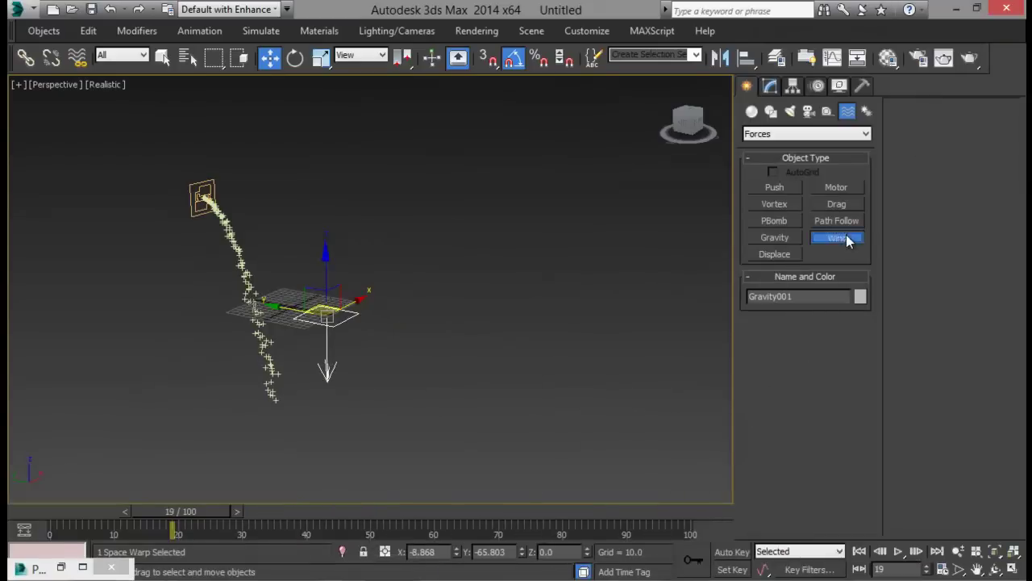
middle_drag(247, 338, 301, 338)
drag(234, 314, 280, 331)
right_click(283, 330)
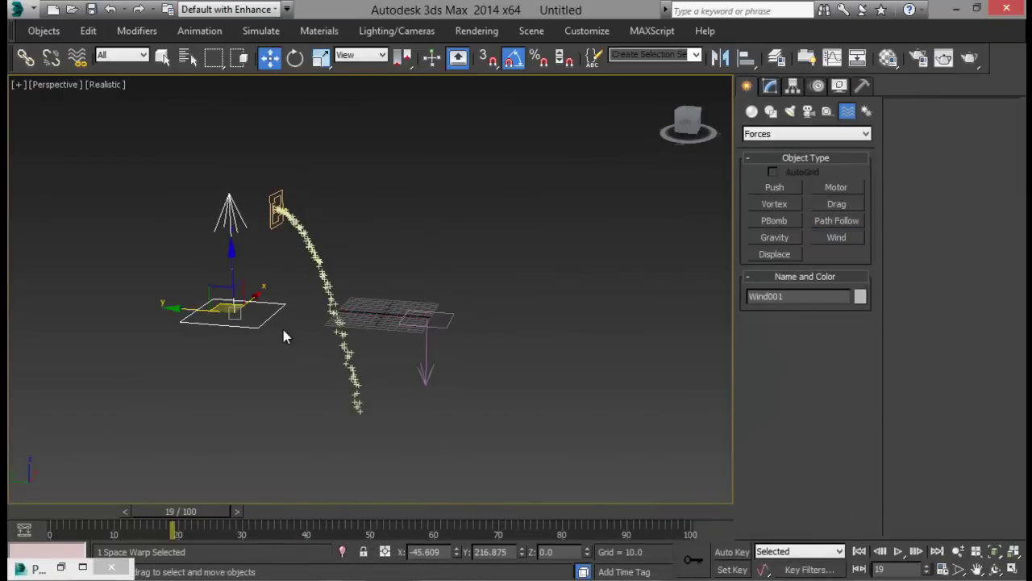
key(e)
drag(274, 277, 322, 330)
middle_drag(472, 238, 463, 268)
Step: Set the Wind's strength to 0.5, turbulence to 2.0 and frequency to 1.0
click(770, 87)
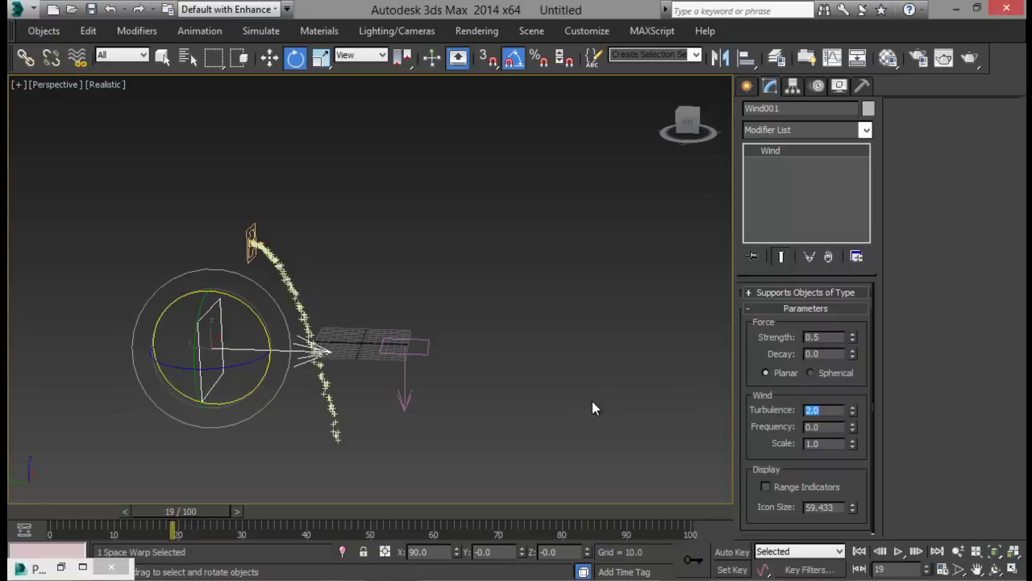
key(Return)
middle_drag(242, 272, 327, 280)
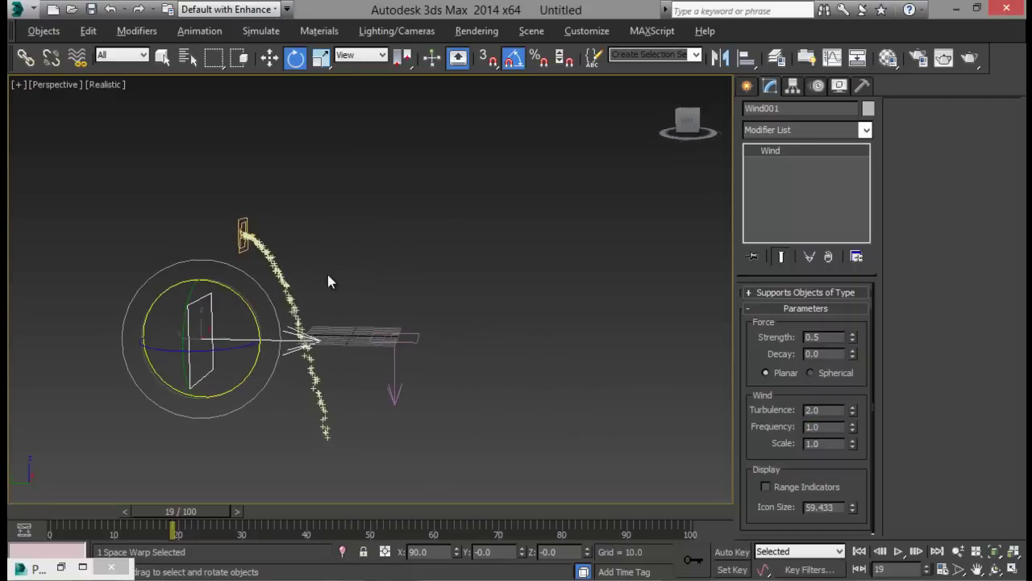
scroll(335, 293, up, 2)
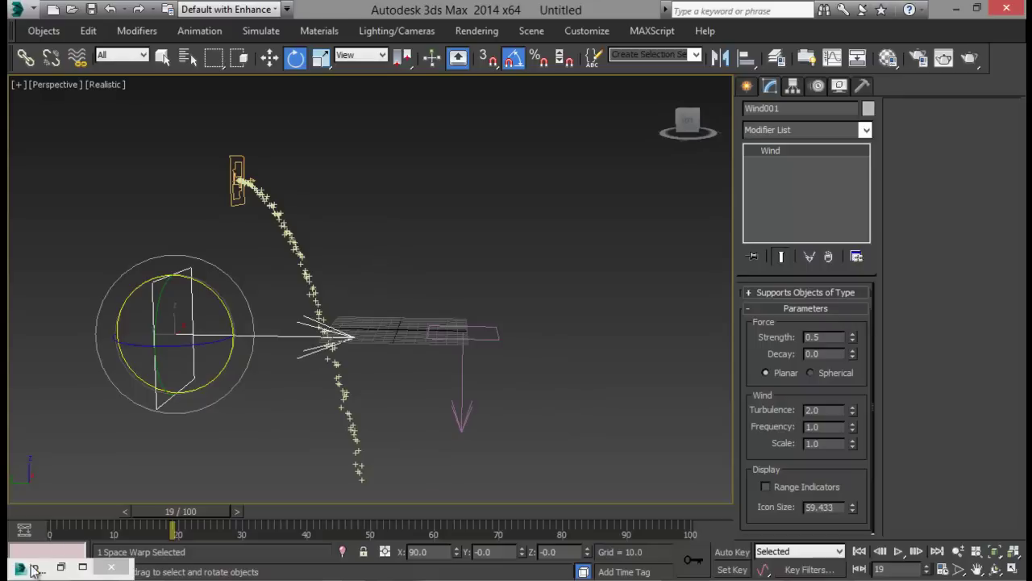
Step: Add Wind001 to the Force operator's space warps alongside the gravity
click(62, 567)
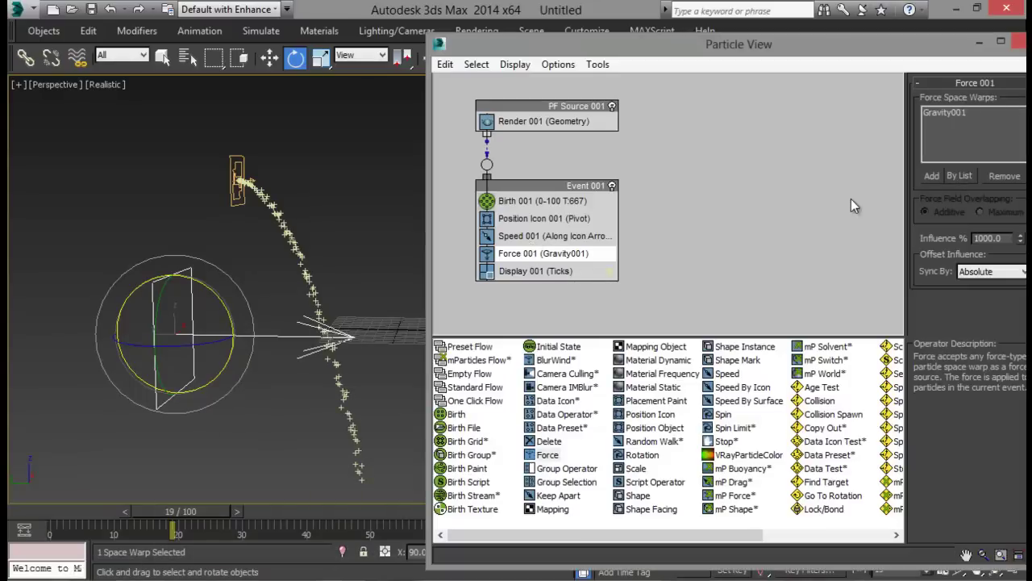
click(928, 176)
click(186, 274)
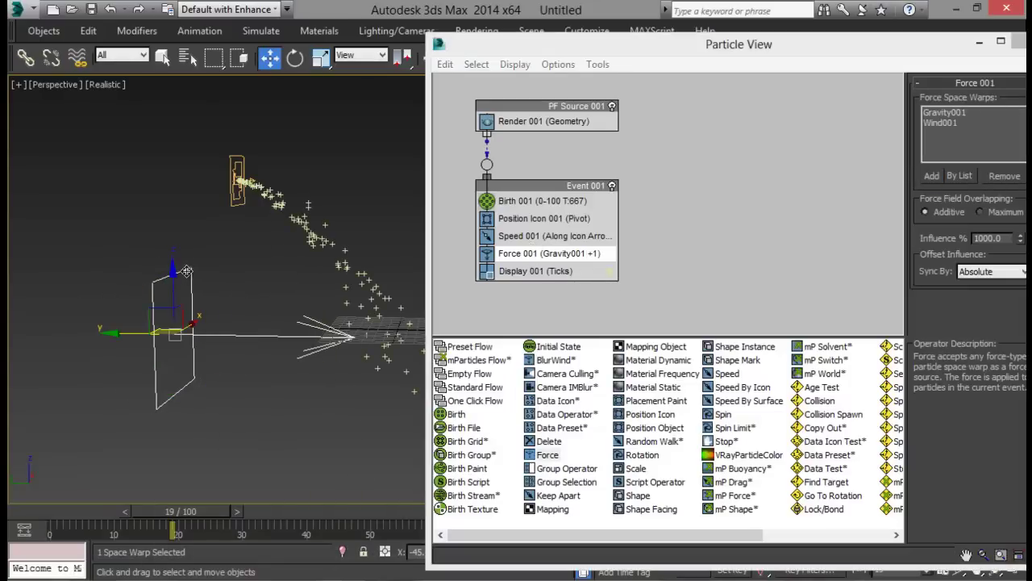
middle_drag(329, 253, 242, 339)
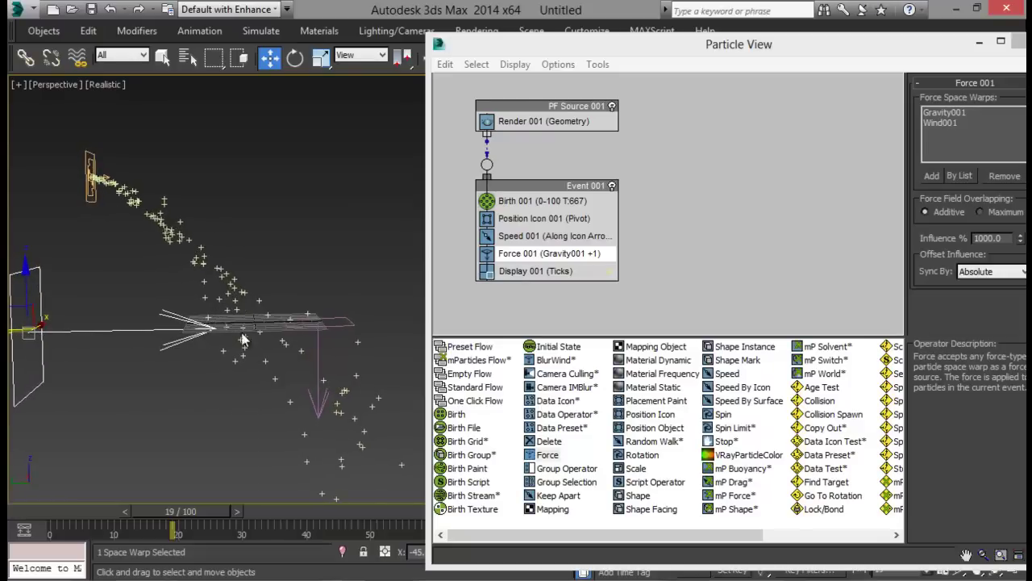
Step: Check how the particle stream behaves under gravity and wind up to frame 38, and return to frame 0
drag(203, 510, 323, 500)
key(w)
middle_drag(317, 413, 252, 242)
scroll(251, 242, down, 8)
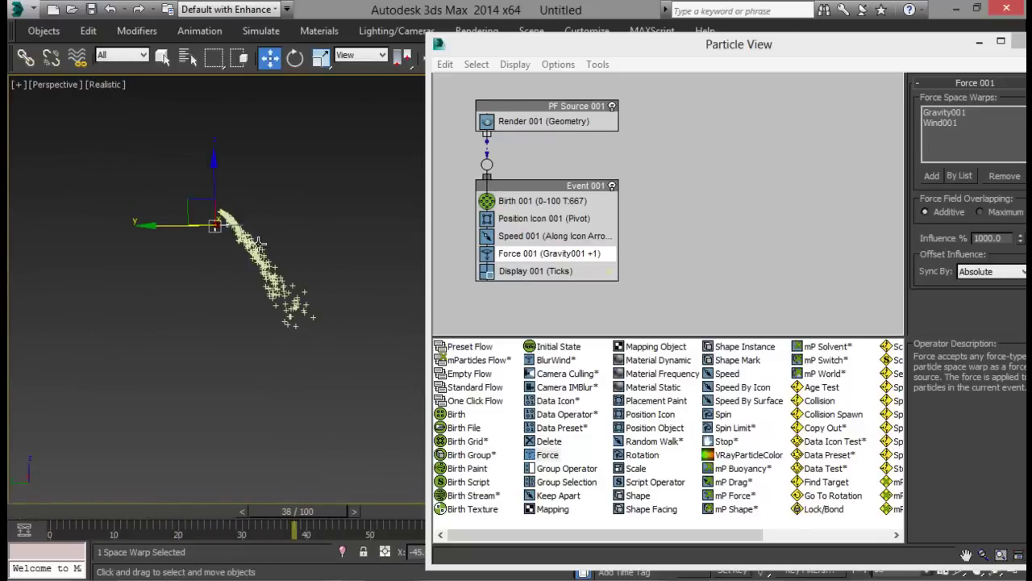
drag(291, 510, 27, 507)
middle_drag(250, 234, 295, 377)
scroll(325, 385, up, 5)
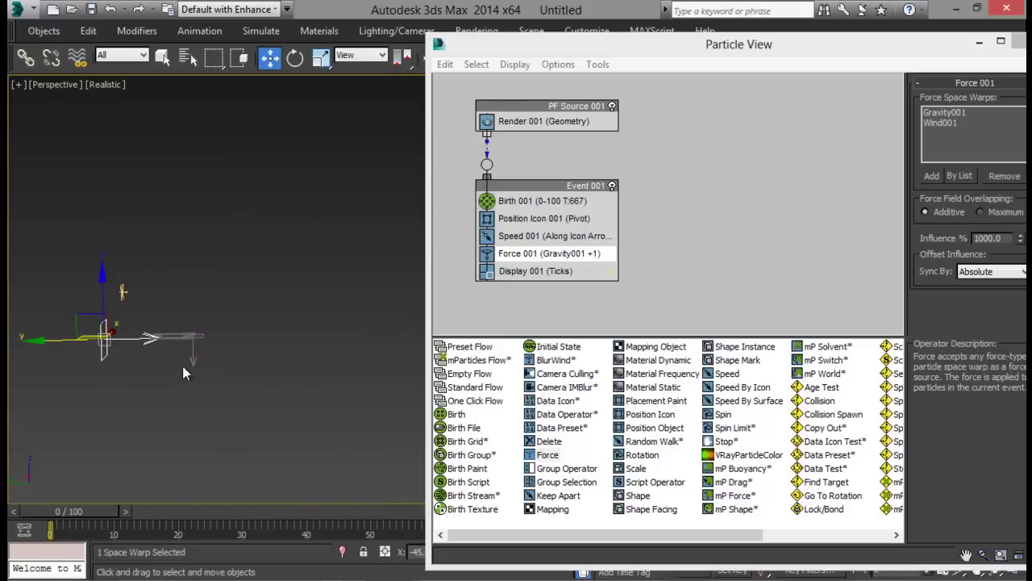
scroll(182, 367, up, 5)
middle_drag(138, 211, 286, 308)
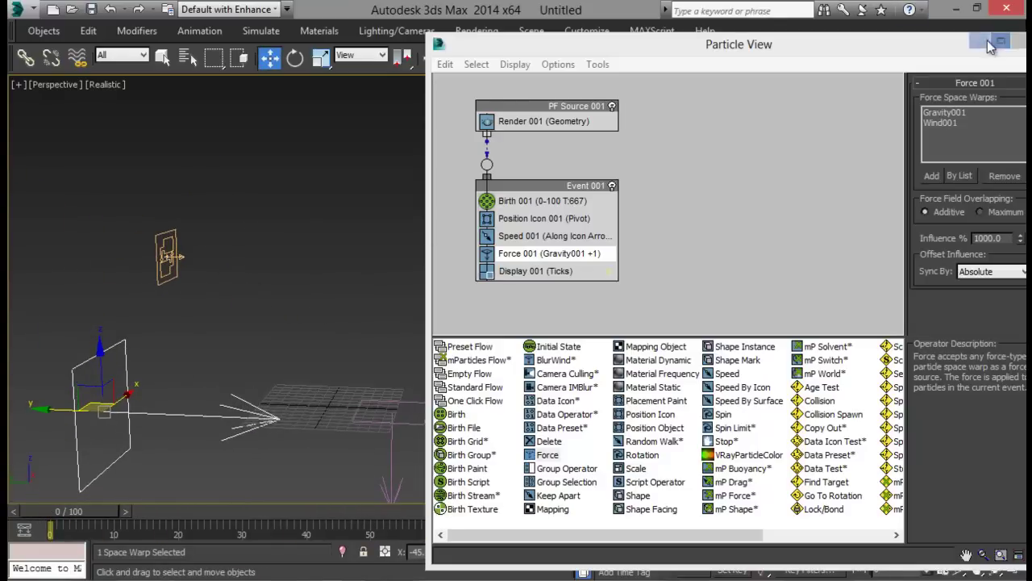
Step: Create a large rectangular Deflector on the ground plane, covering the grid and the area below the emitter
click(1018, 44)
click(747, 85)
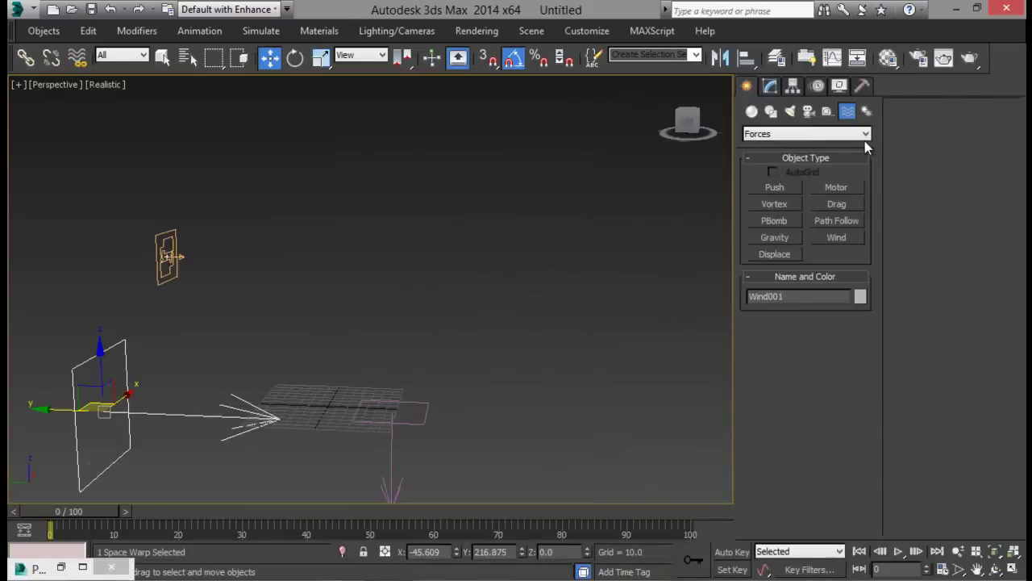
click(863, 135)
click(775, 159)
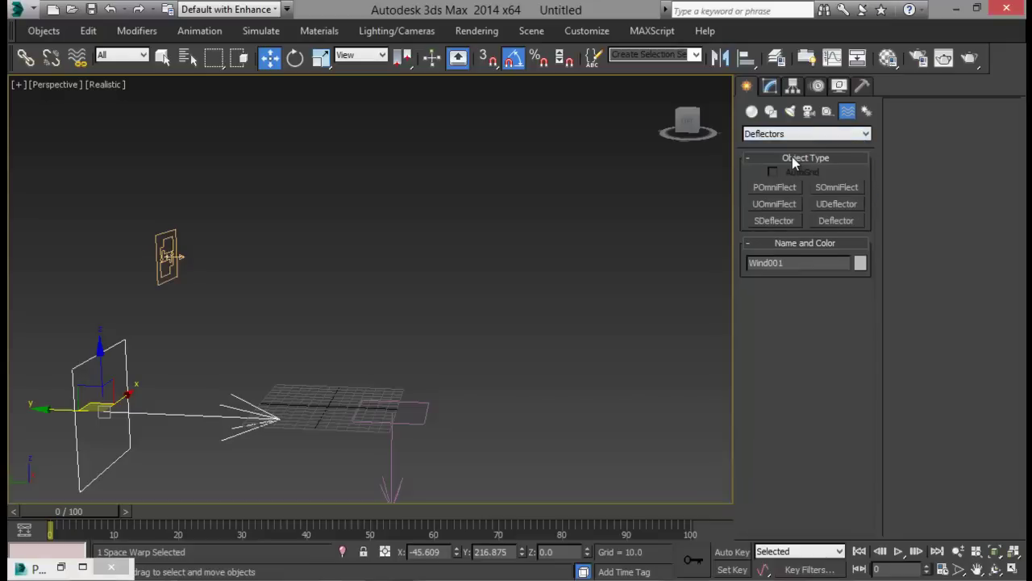
click(824, 222)
middle_drag(276, 497, 323, 401)
scroll(301, 410, down, 3)
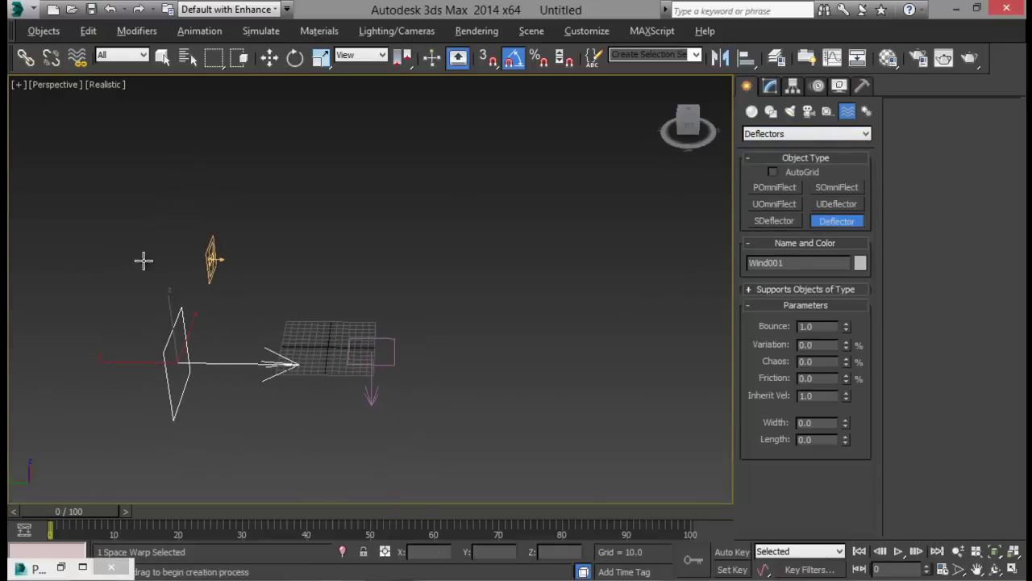
drag(143, 259, 587, 451)
key(w)
alt+middle_drag(468, 316, 392, 234)
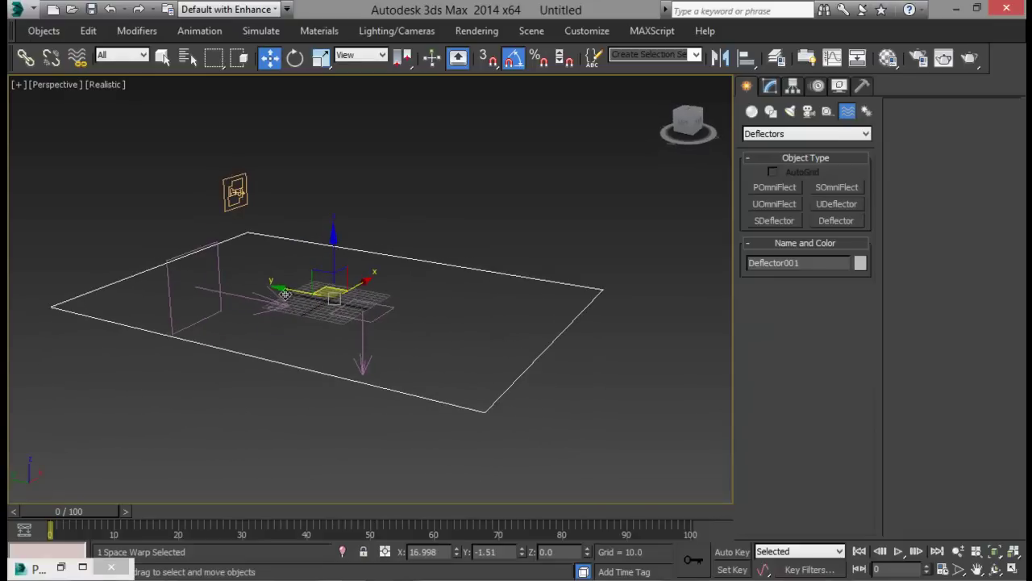
Step: Move the deflector along Y to about -104 and preview the stream at frame 10
drag(314, 298, 370, 307)
alt+middle_drag(370, 308, 399, 336)
scroll(398, 300, up, 3)
drag(95, 519, 154, 487)
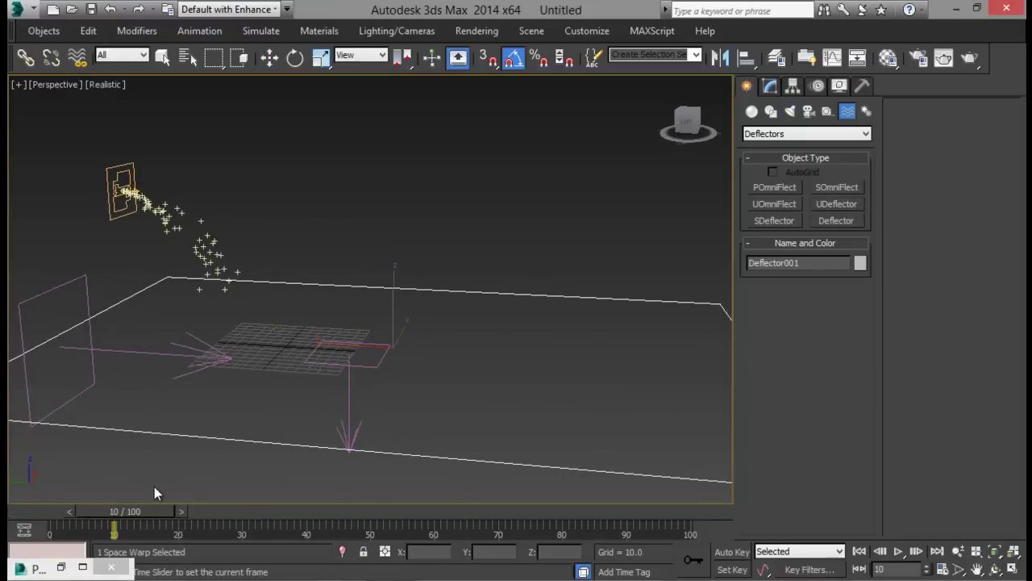
key(w)
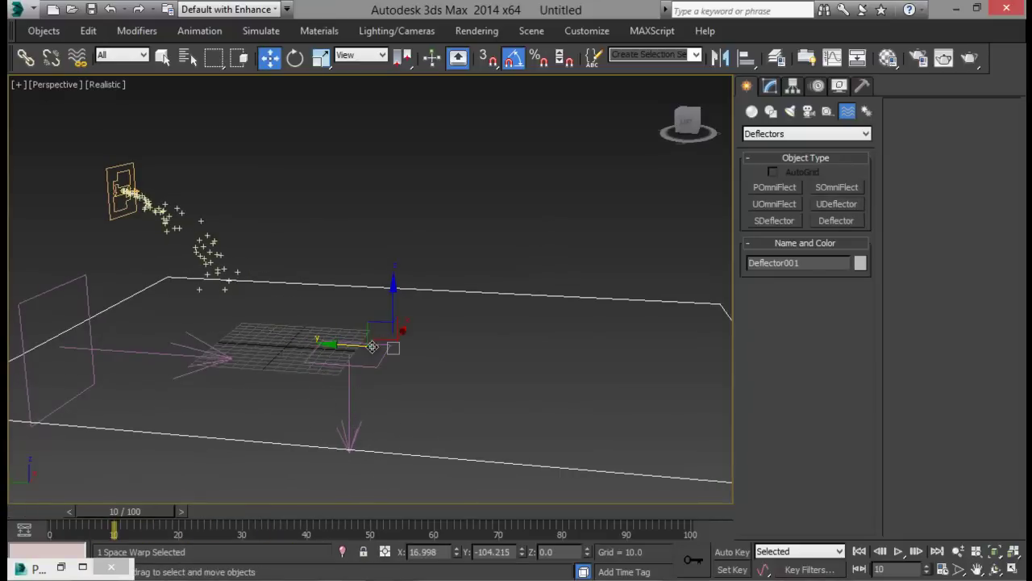
Step: Add a Collision test between the Force and Display operators in Event 001 and assign Deflector001 to it
click(60, 567)
drag(642, 50, 623, 35)
drag(714, 521, 778, 517)
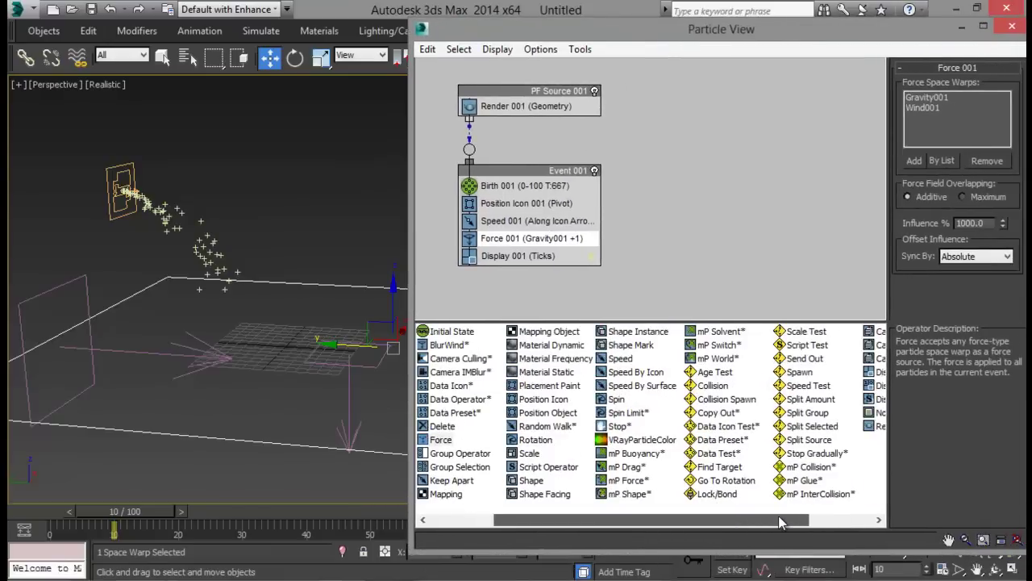
drag(713, 385, 532, 256)
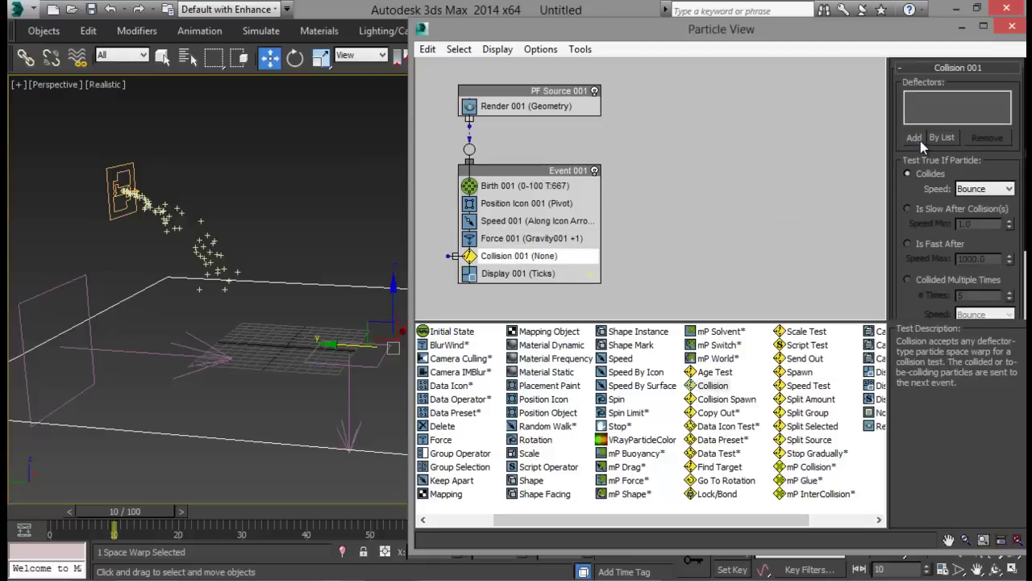
click(918, 138)
click(344, 283)
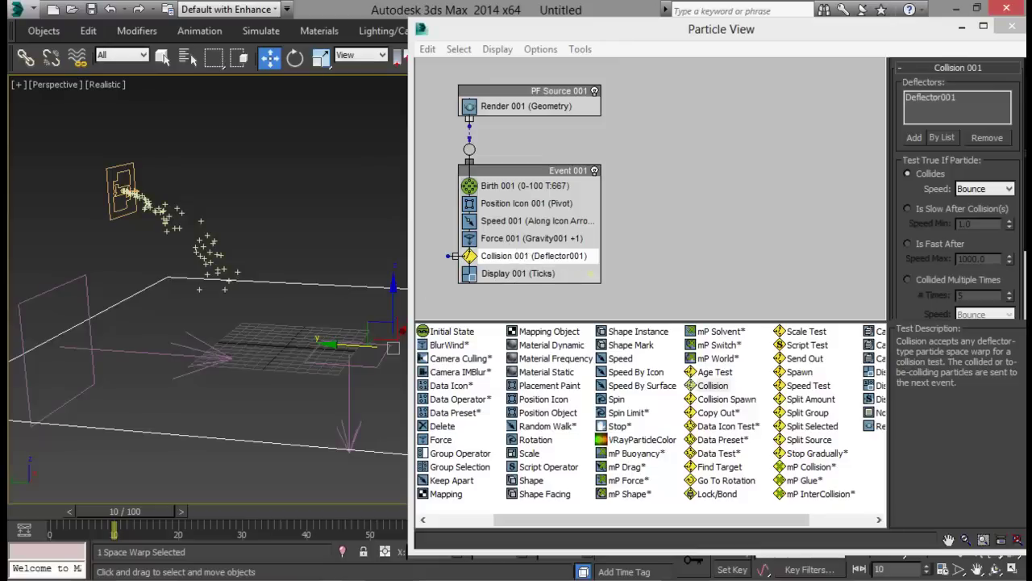
Step: Try the Collision test above the Force operator in Event 001 and preview the particle bounce up to frame 40
drag(119, 517, 86, 513)
key(w)
mouse_move(524, 256)
mouse_down()
mouse_move(516, 271)
mouse_move(516, 238)
mouse_up()
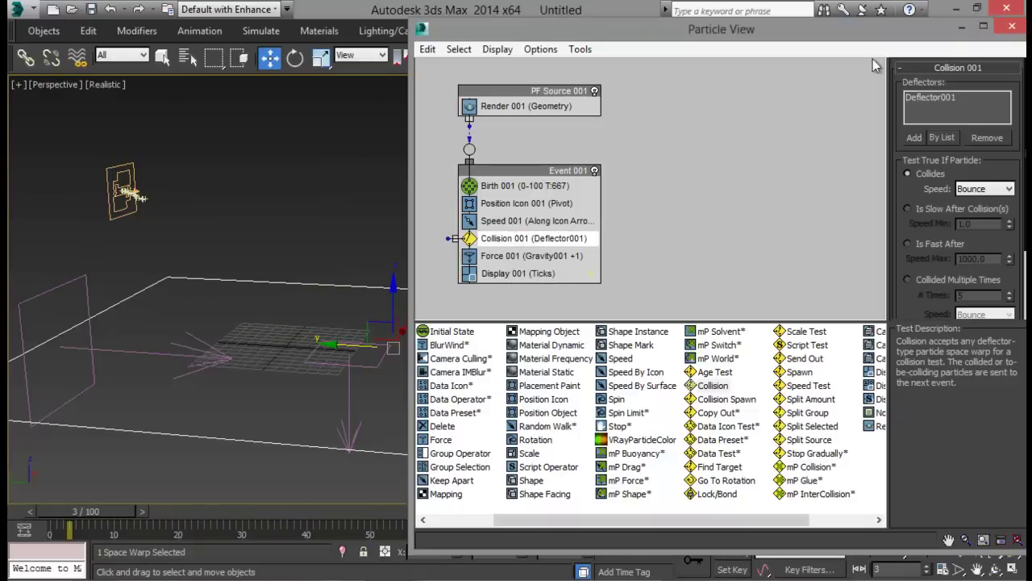
click(963, 29)
scroll(609, 314, down, 4)
middle_drag(540, 322, 460, 318)
drag(114, 516, 336, 512)
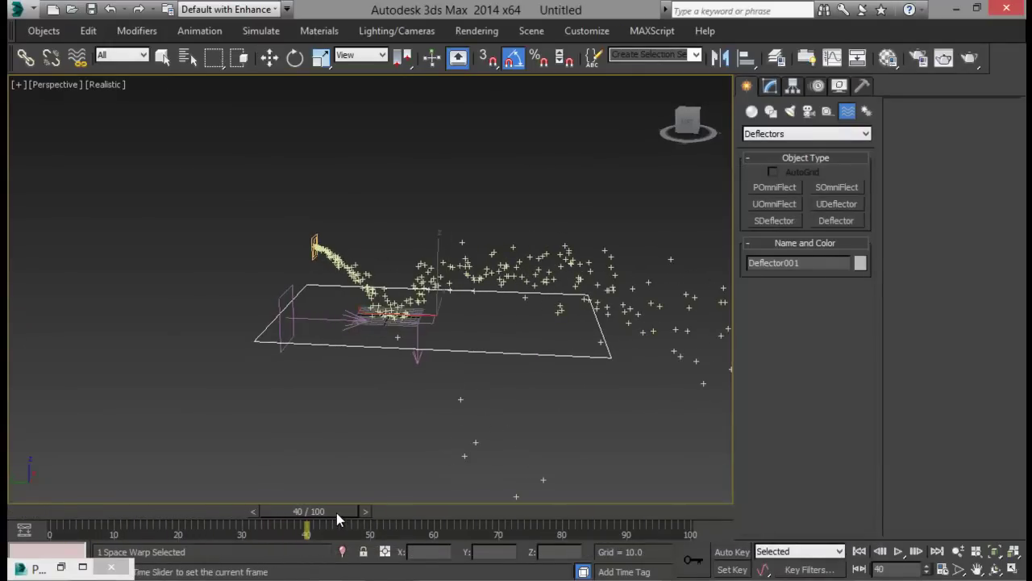
key(w)
alt+middle_drag(484, 343, 394, 332)
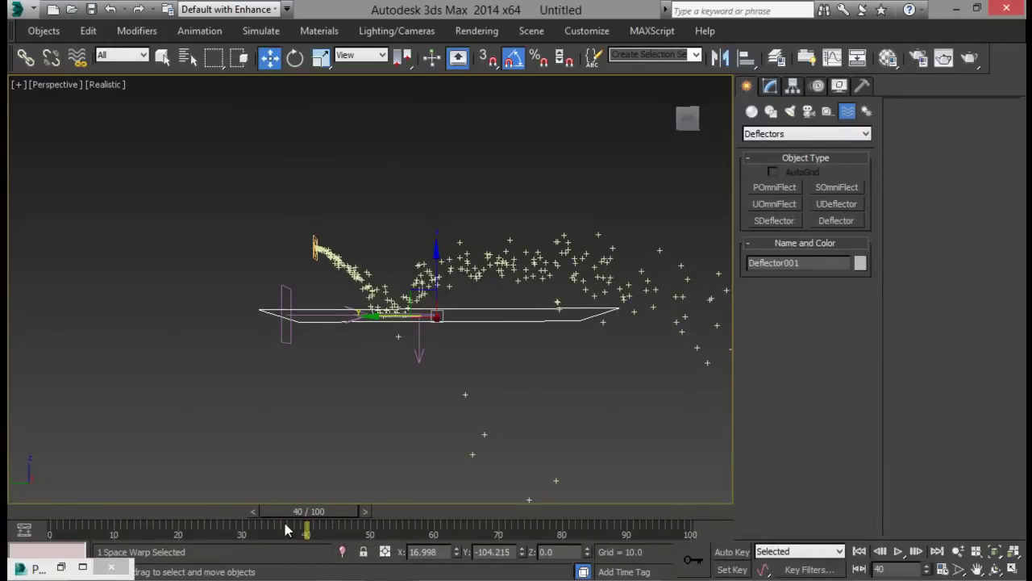
drag(300, 513, 92, 518)
Step: Move the Collision test back below the Force operator and preview the stream at frame 24
click(43, 568)
click(63, 570)
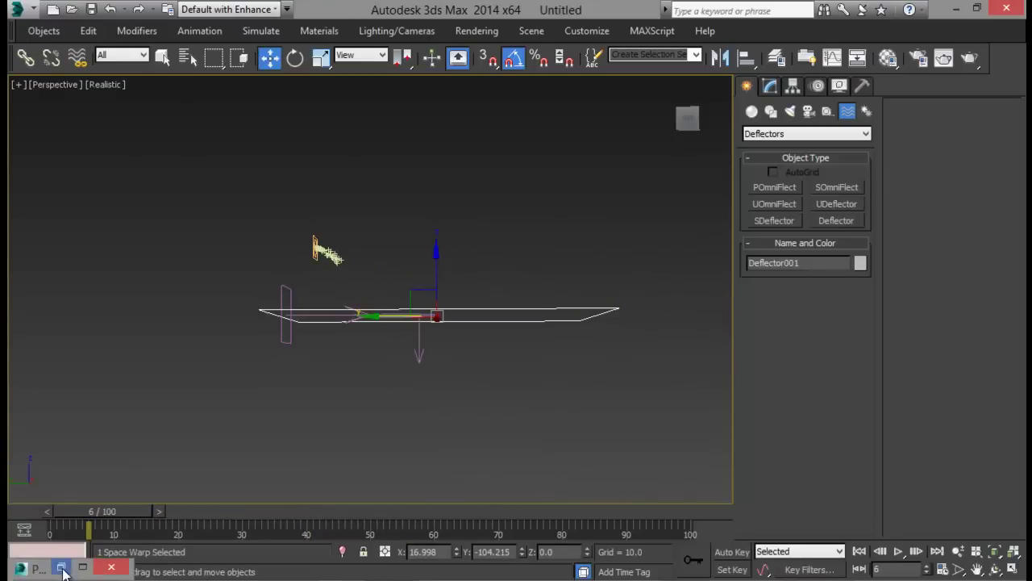
click(63, 569)
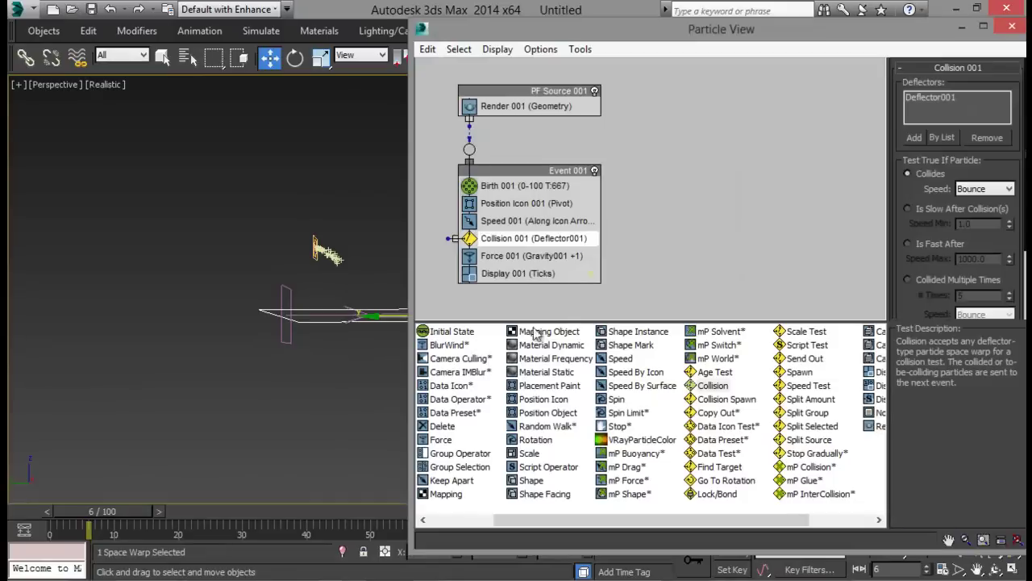
drag(514, 245, 520, 271)
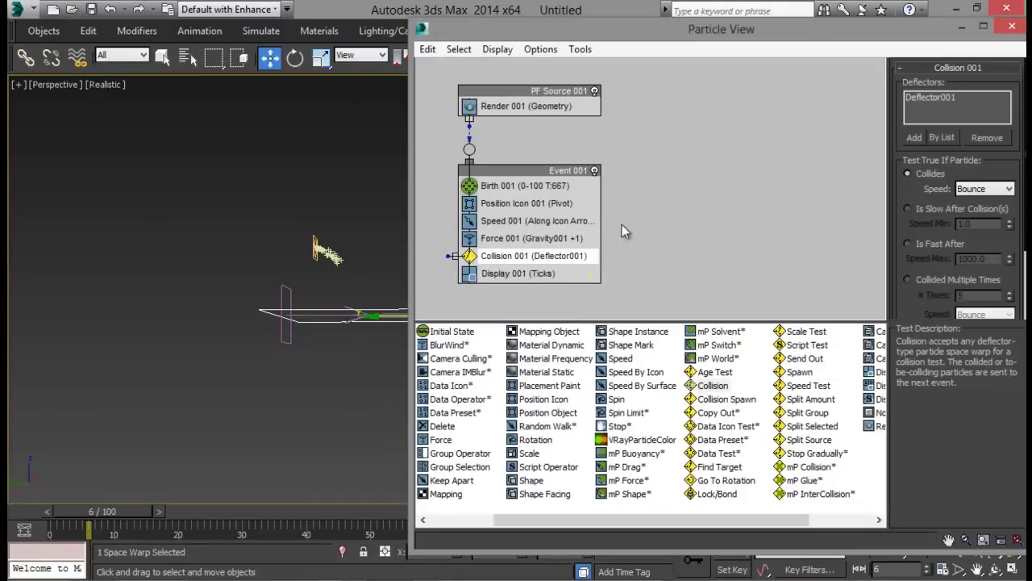
click(962, 26)
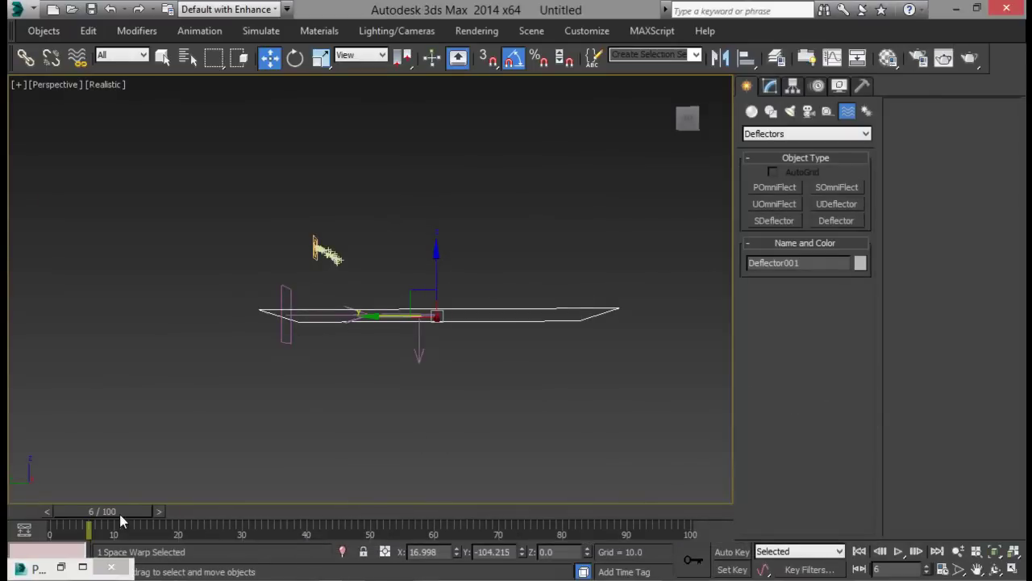
drag(119, 514, 211, 511)
key(w)
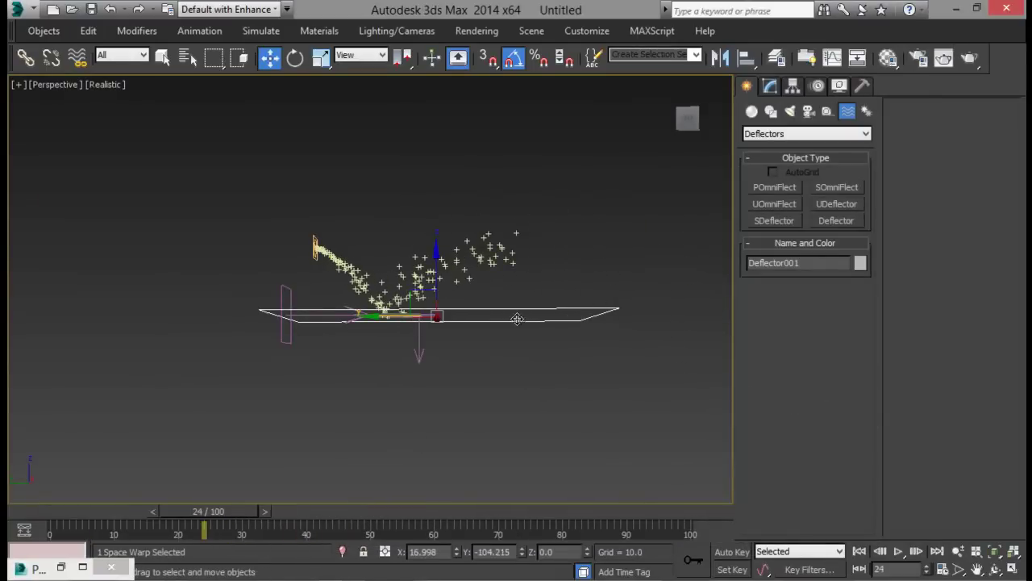
alt+middle_drag(516, 317, 521, 437)
scroll(512, 369, up, 4)
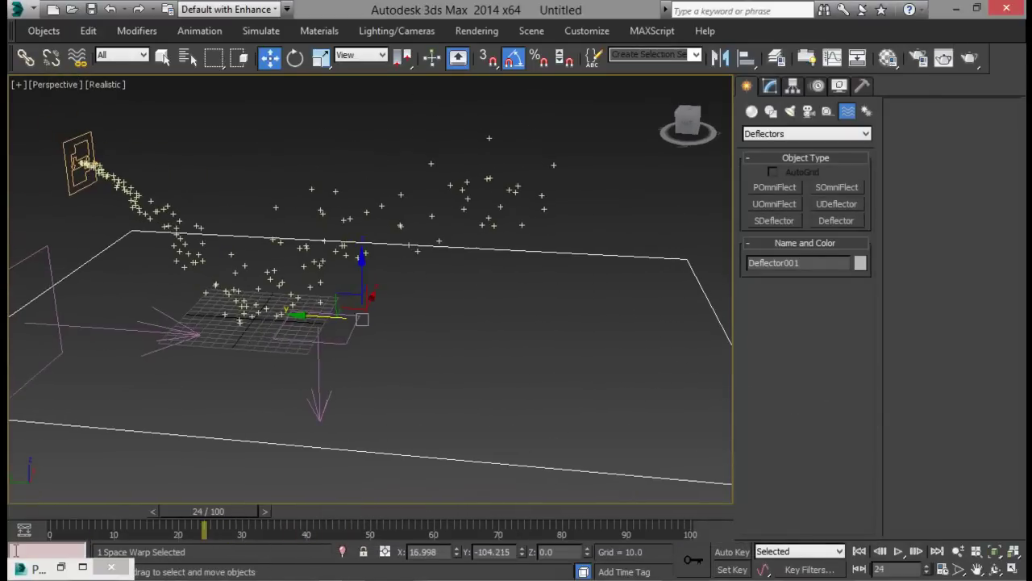
Step: Set the Collision test to Collided Multiple Times with 3 times and its speed option to Stop
click(63, 567)
scroll(966, 212, down, 3)
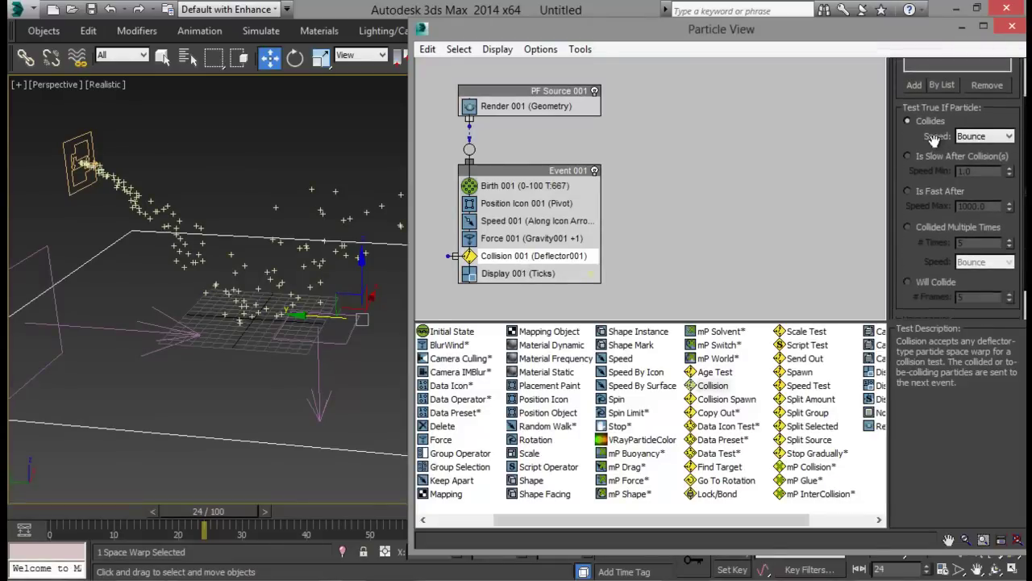
click(934, 223)
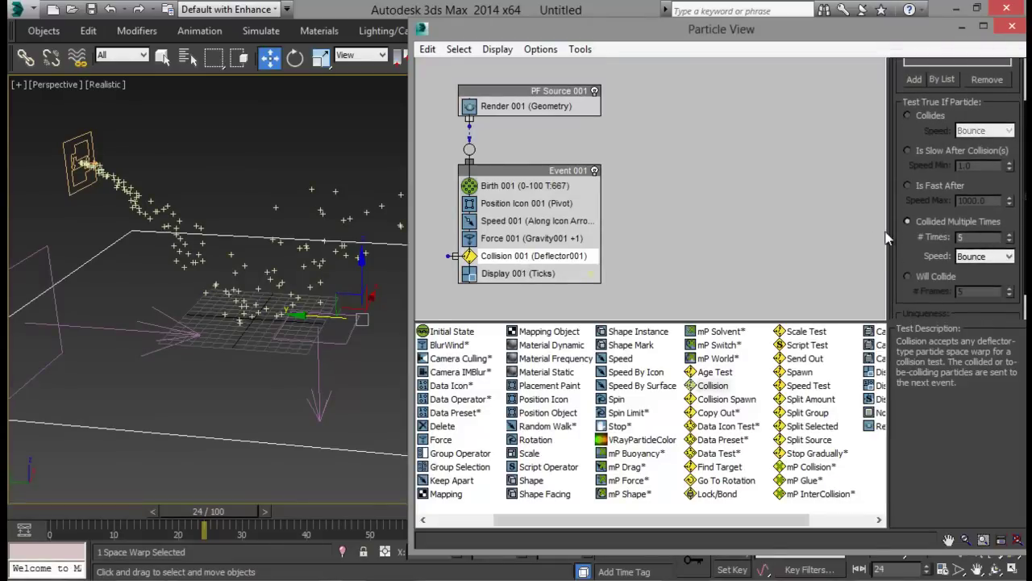
text(3)
key(Return)
drag(920, 40, 749, 55)
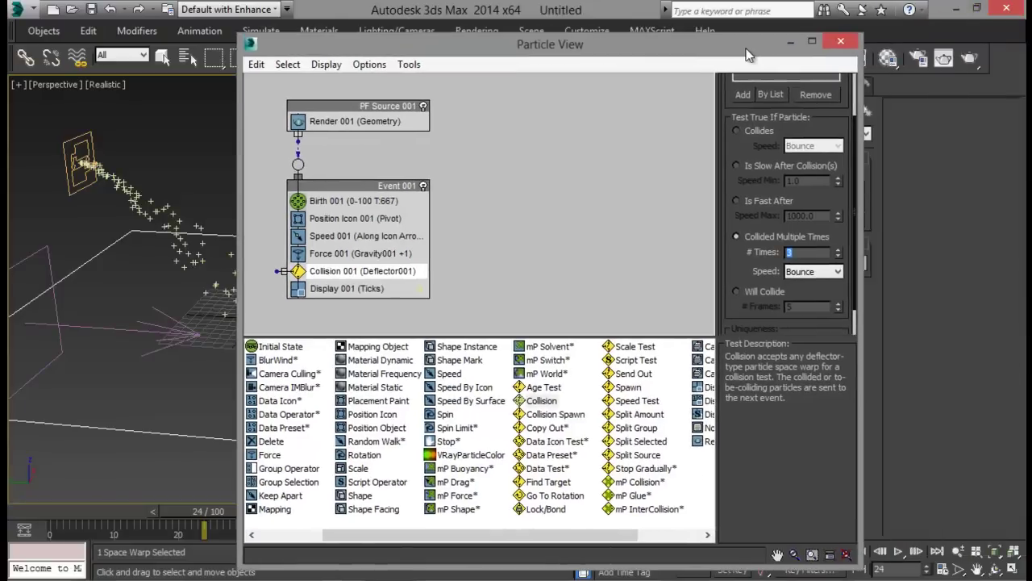
click(839, 275)
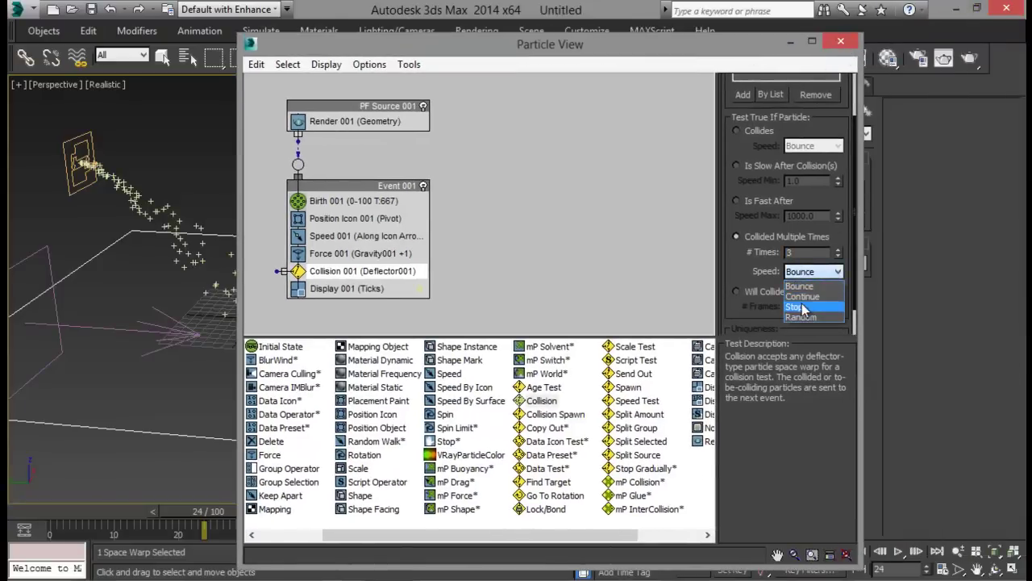
click(802, 305)
click(790, 41)
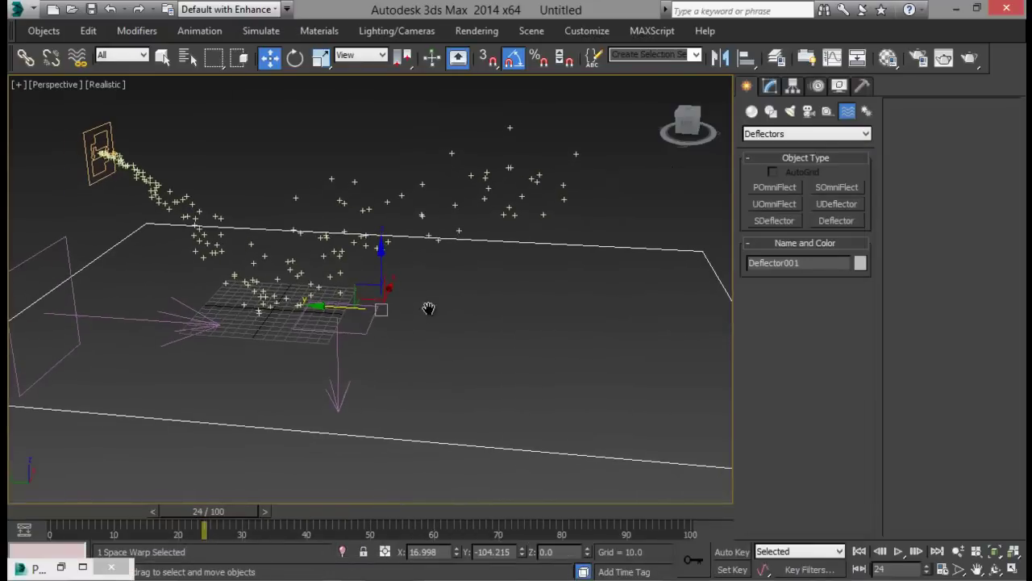
Step: Set the ground deflector's Bounce to 0.2 and preview the particles at frame 39
drag(704, 346, 704, 345)
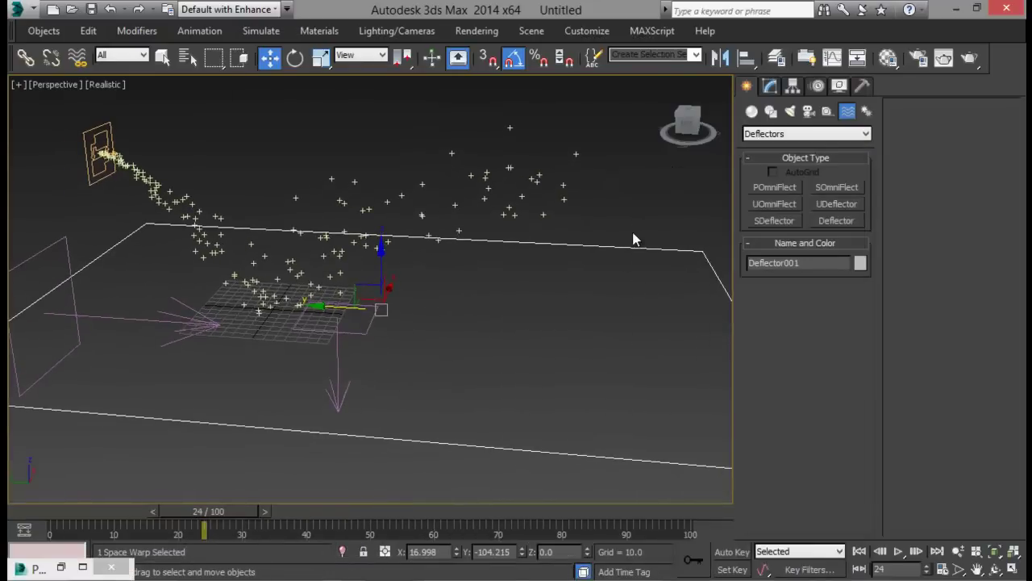
click(770, 86)
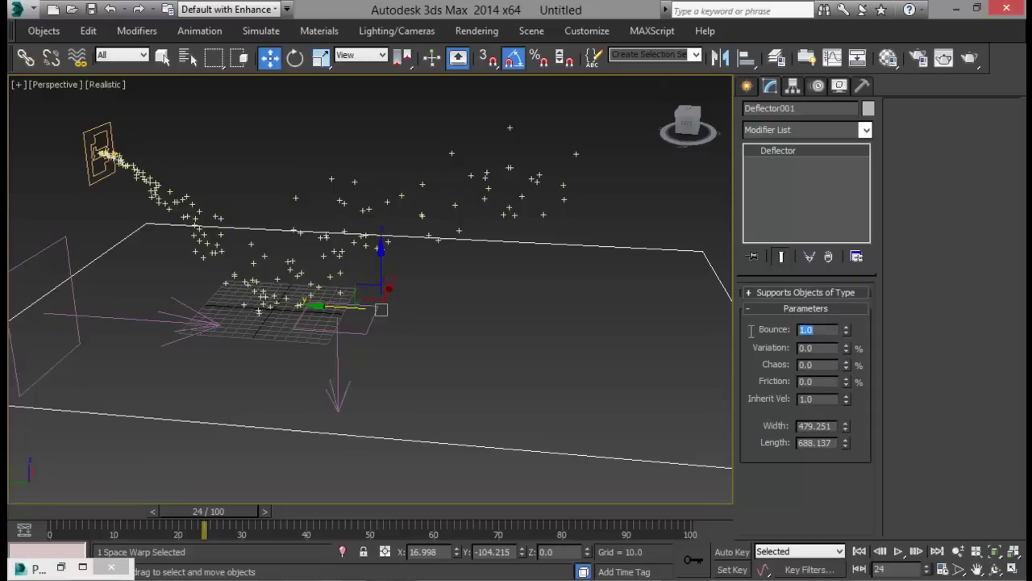
text(0.2)
key(Return)
drag(203, 512, 319, 525)
key(w)
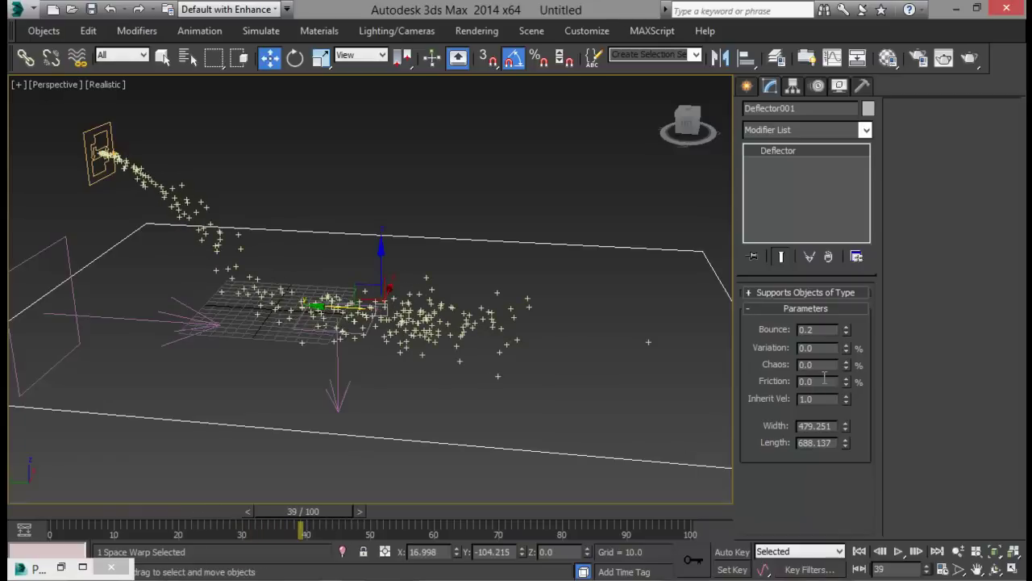
Step: Set the ground deflector's Friction to 50% and preview the particles at frame 47
text(50)
key(Return)
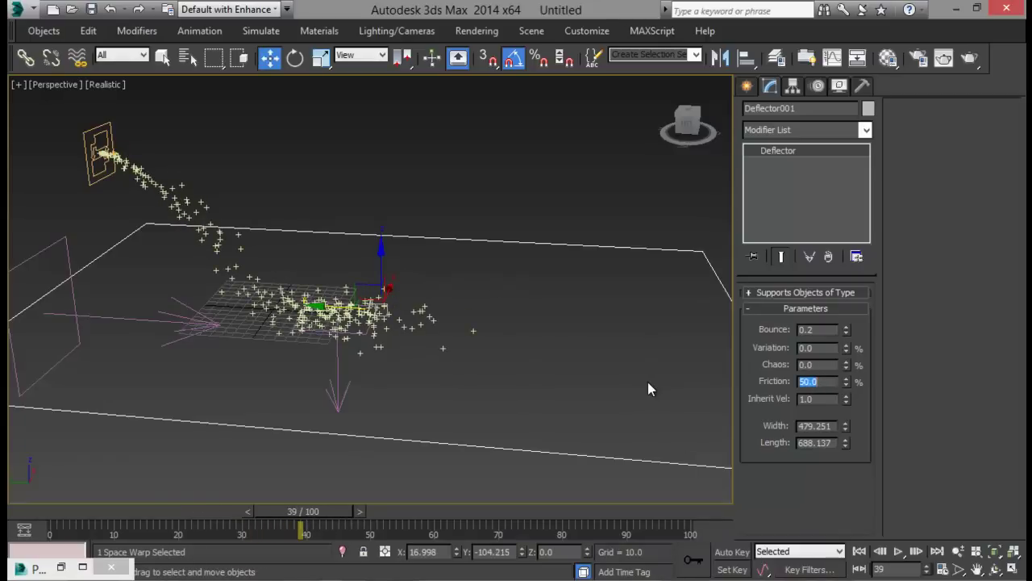
drag(297, 519, 347, 518)
key(w)
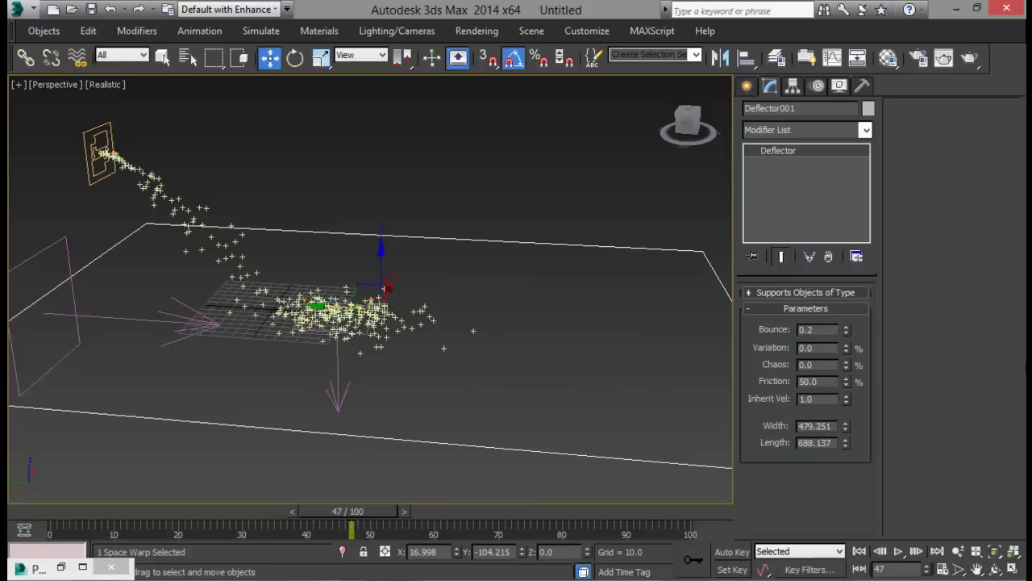
Step: Raise the ground deflector's Variation and Chaos values to scatter the bouncing particles
drag(847, 348, 845, 330)
drag(851, 367, 851, 340)
middle_drag(356, 361, 394, 384)
scroll(417, 325, down, 1)
scroll(377, 383, up, 3)
Step: Create a standard sphere with a radius of about 27 on the grid where the particles land
click(748, 85)
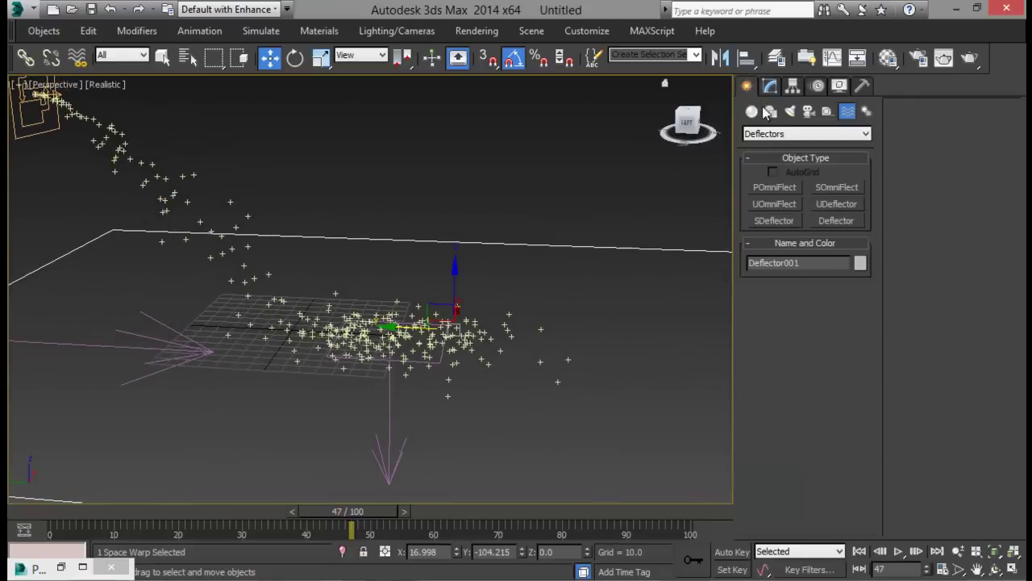
click(767, 134)
click(766, 133)
click(751, 111)
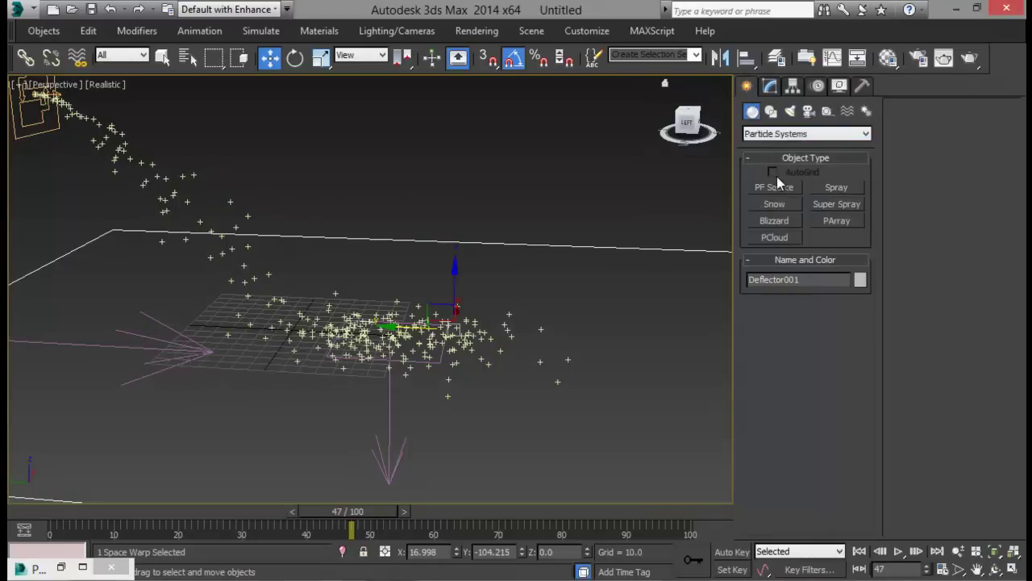
click(764, 134)
click(779, 146)
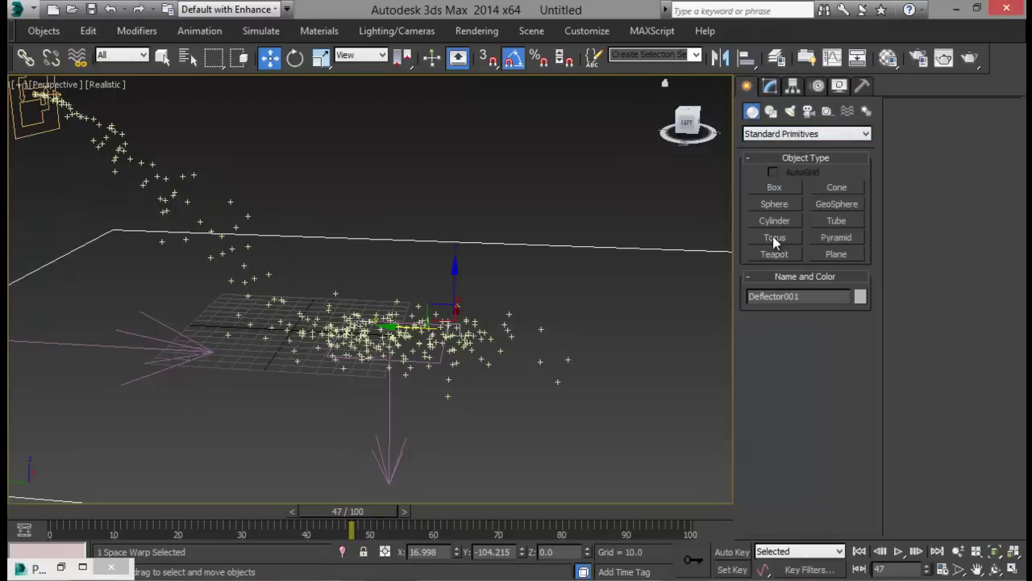
click(776, 204)
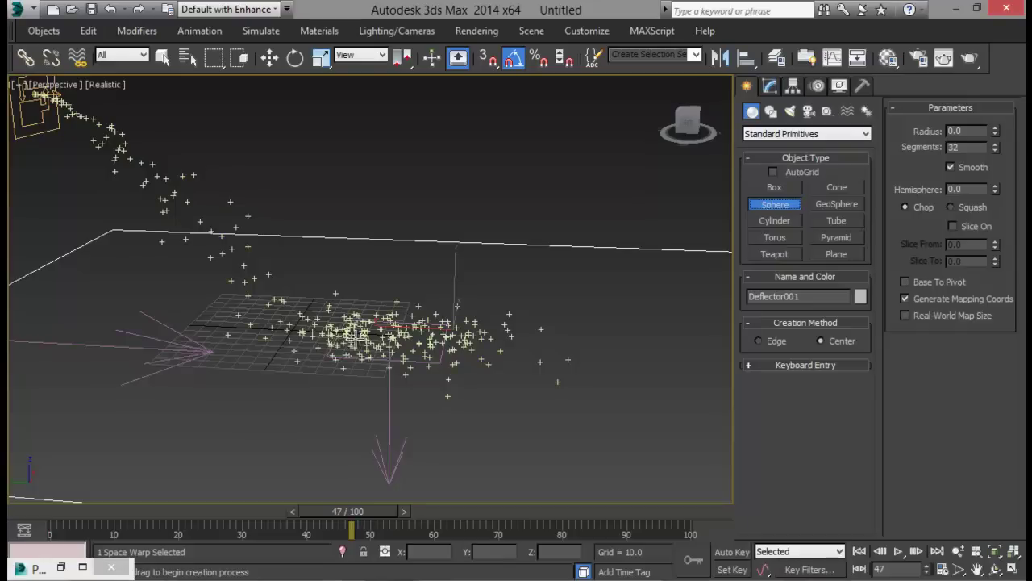
drag(304, 332, 335, 351)
key(w)
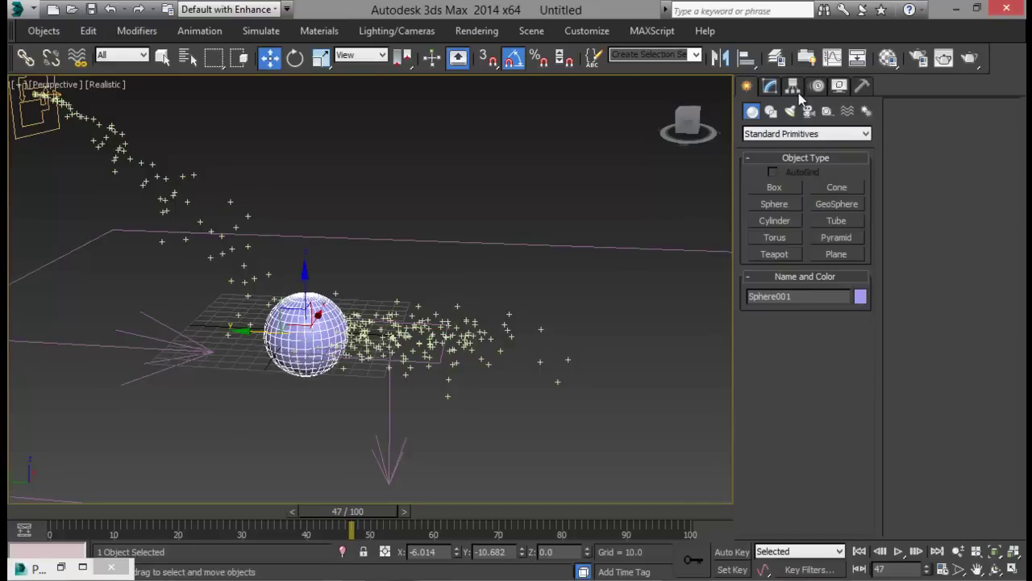
Step: Turn the sphere into a dome by setting its Hemisphere value to 0.5
click(769, 87)
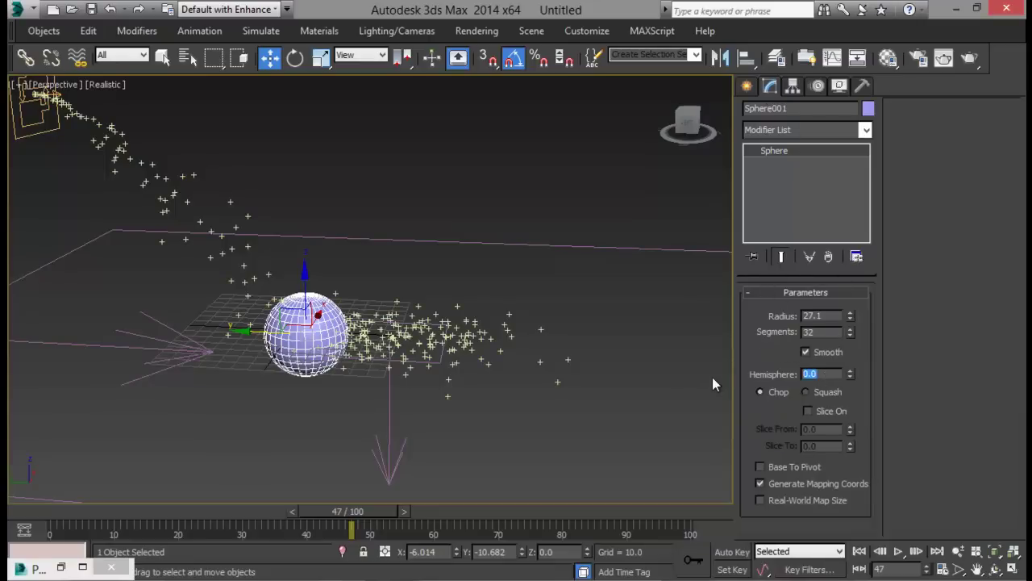
text(0.5)
key(Return)
alt+middle_drag(400, 362, 407, 325)
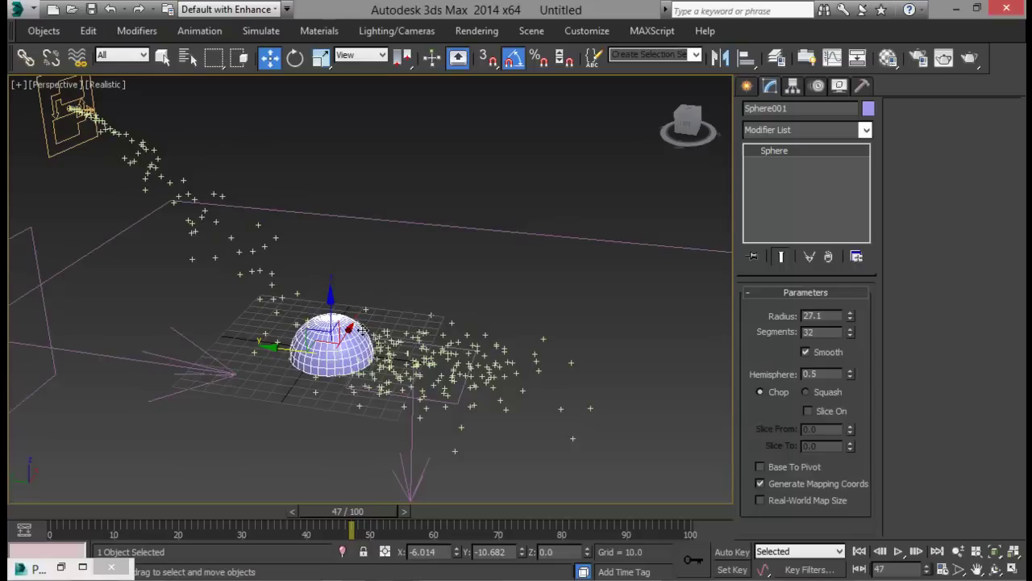
Step: Create a UDeflector space warp with an icon size of about 53 in the empty area beyond the dome
click(747, 86)
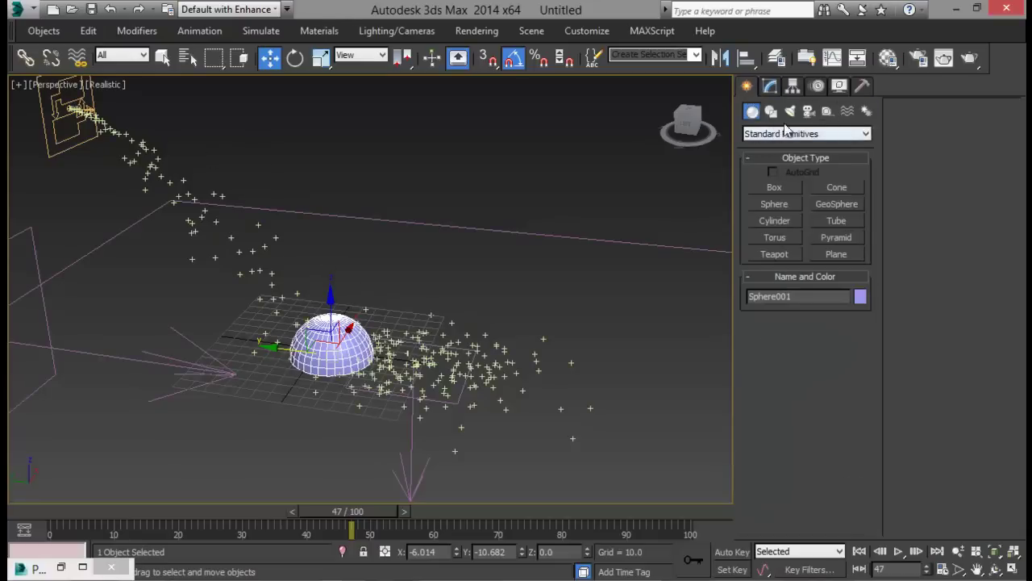
click(848, 111)
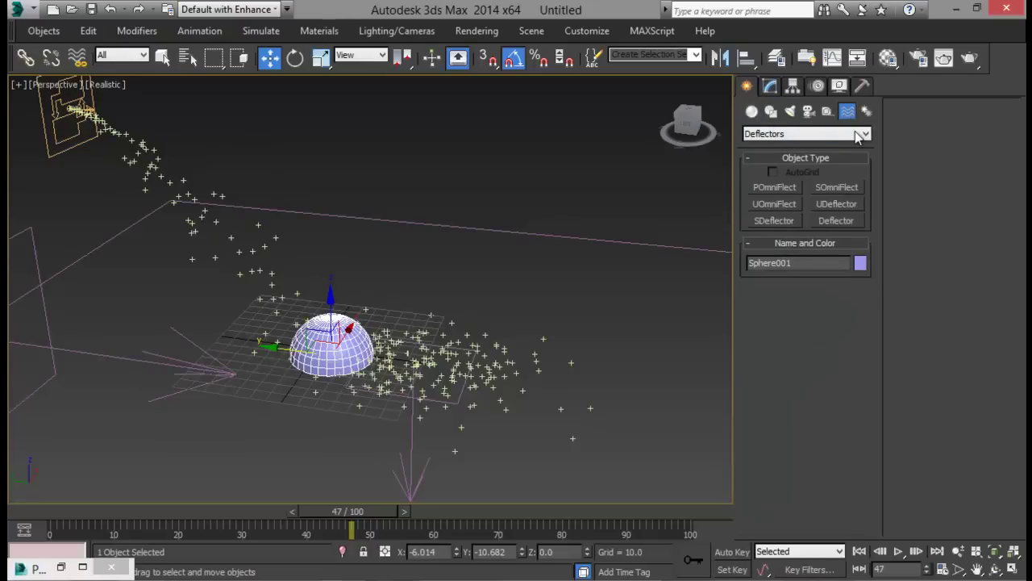
click(835, 204)
drag(448, 193, 481, 206)
right_click(523, 218)
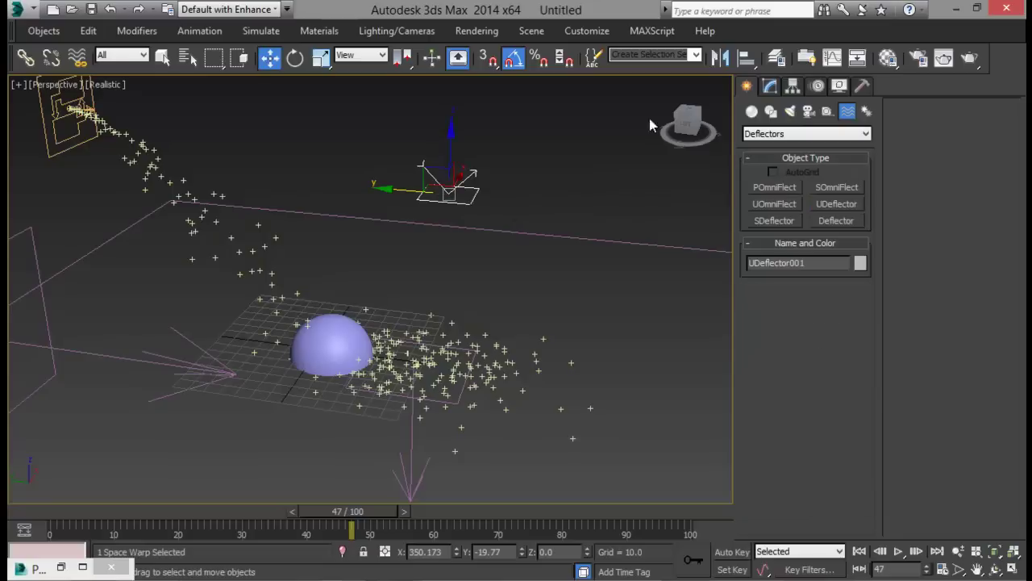
Step: Assign the dome as the UDeflector's object and preview the particle stream at frame 39
click(771, 87)
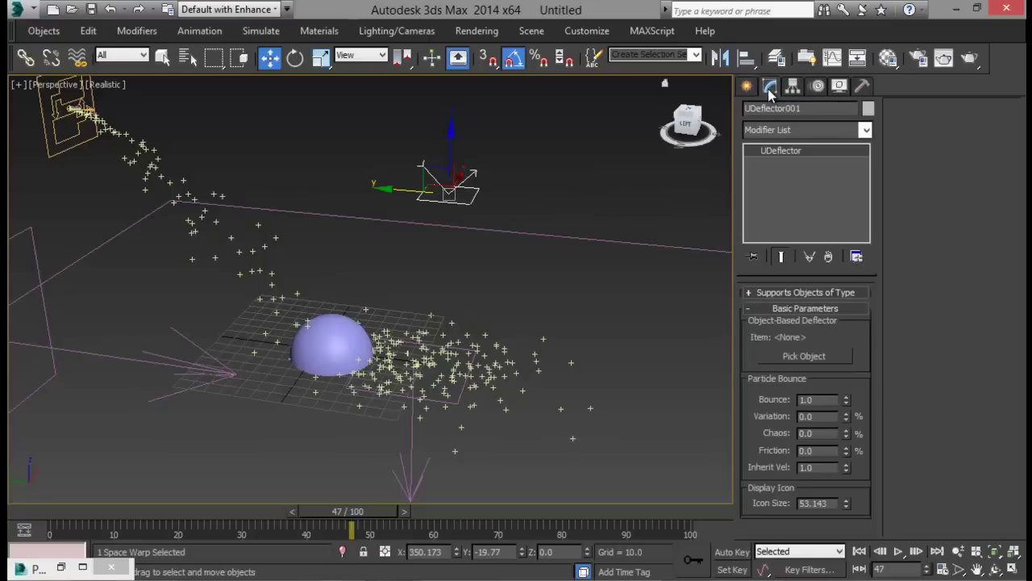
click(807, 355)
click(326, 338)
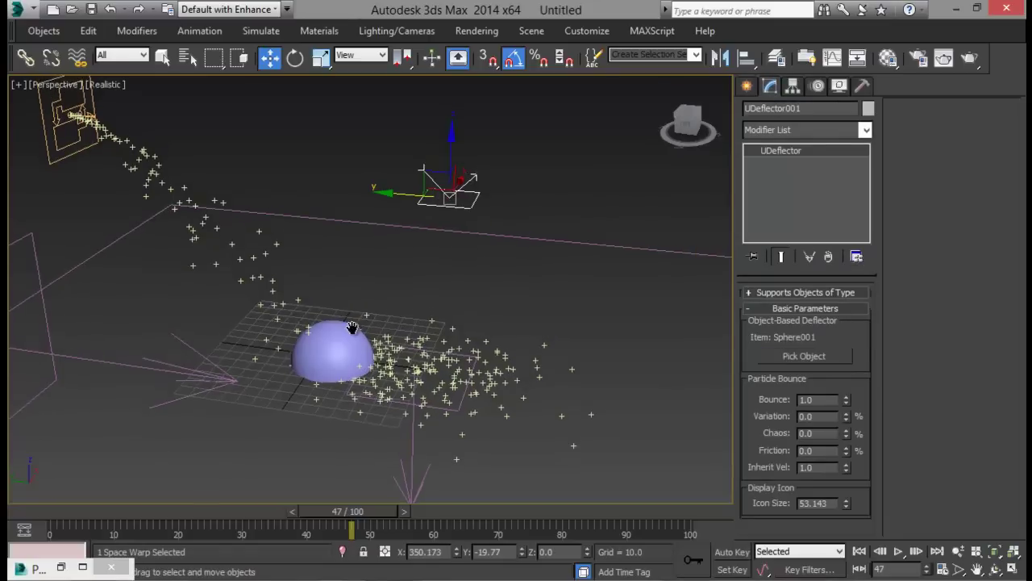
alt+middle_drag(329, 343, 345, 370)
drag(275, 515, 194, 495)
drag(234, 495, 310, 492)
key(w)
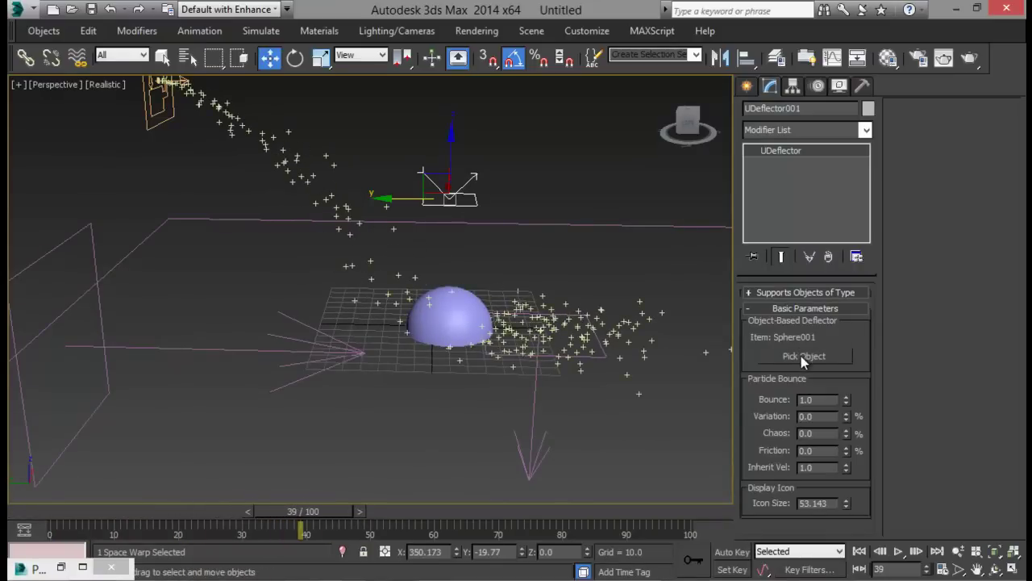
Step: Add UDeflector001 to the deflectors of the Collision 001 test in Particle View
middle_drag(587, 348, 352, 372)
click(843, 357)
click(273, 325)
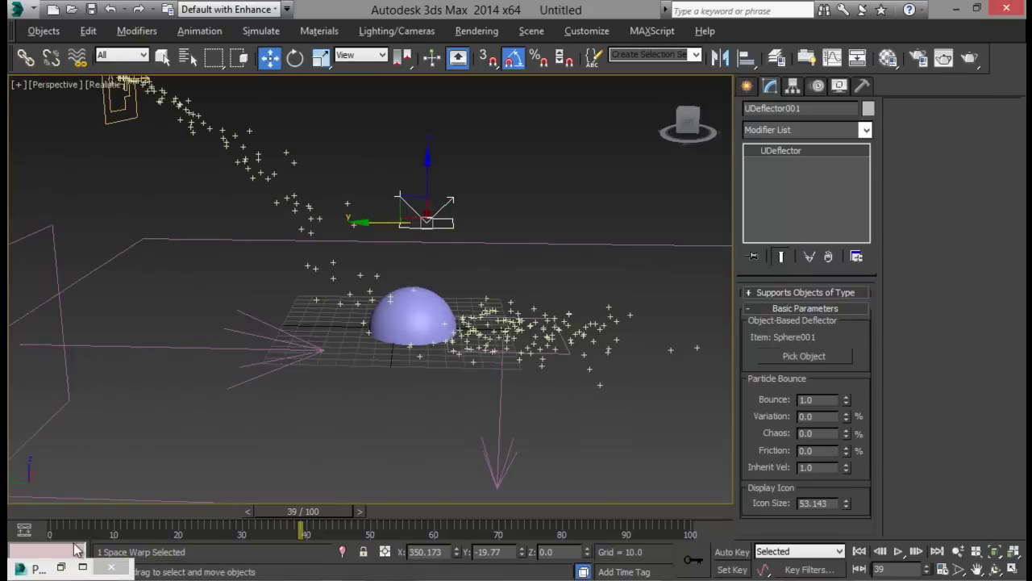
click(60, 567)
drag(524, 48, 707, 51)
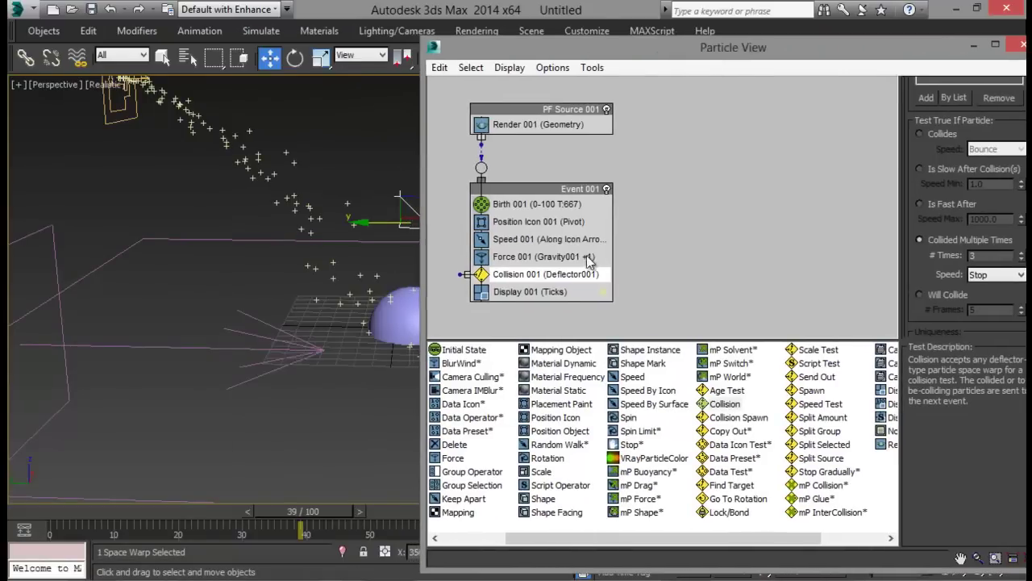
drag(929, 121, 935, 247)
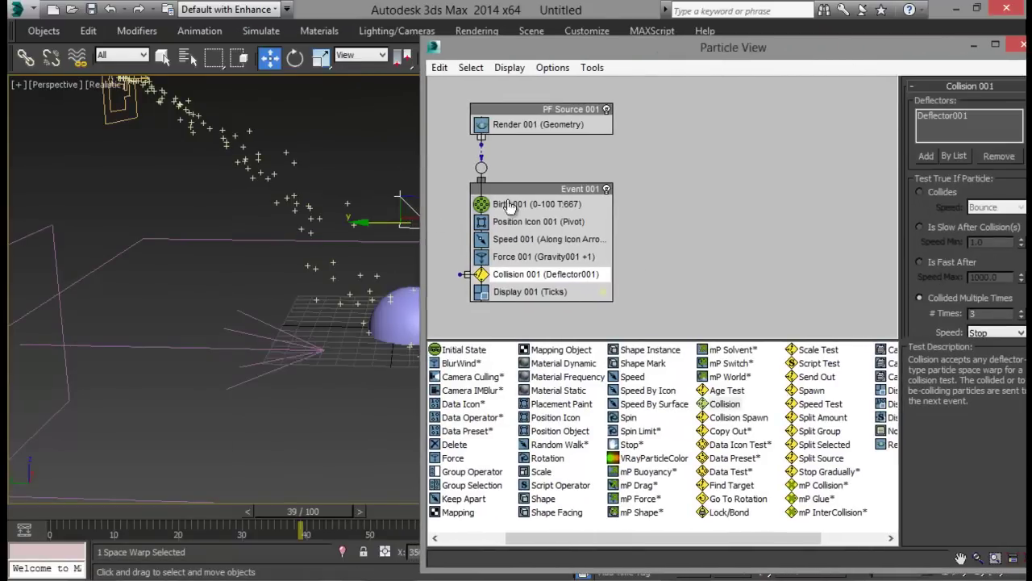
middle_drag(417, 215, 363, 230)
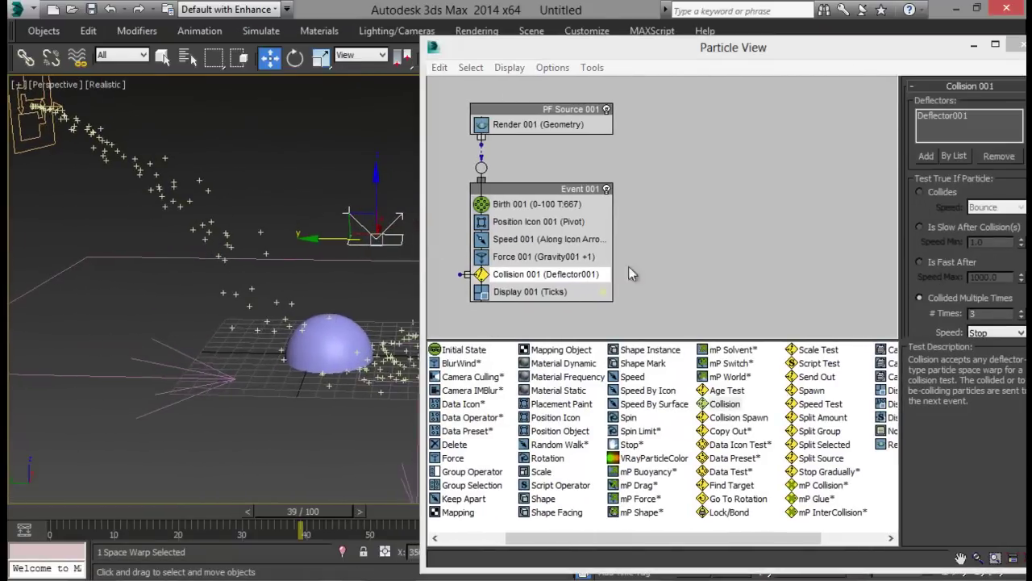
click(955, 156)
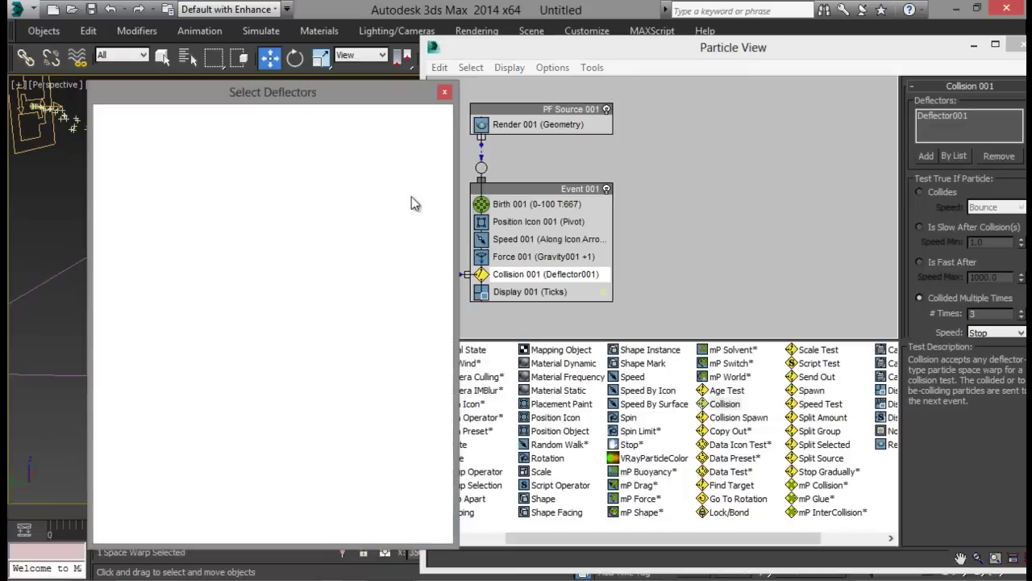
double_click(153, 171)
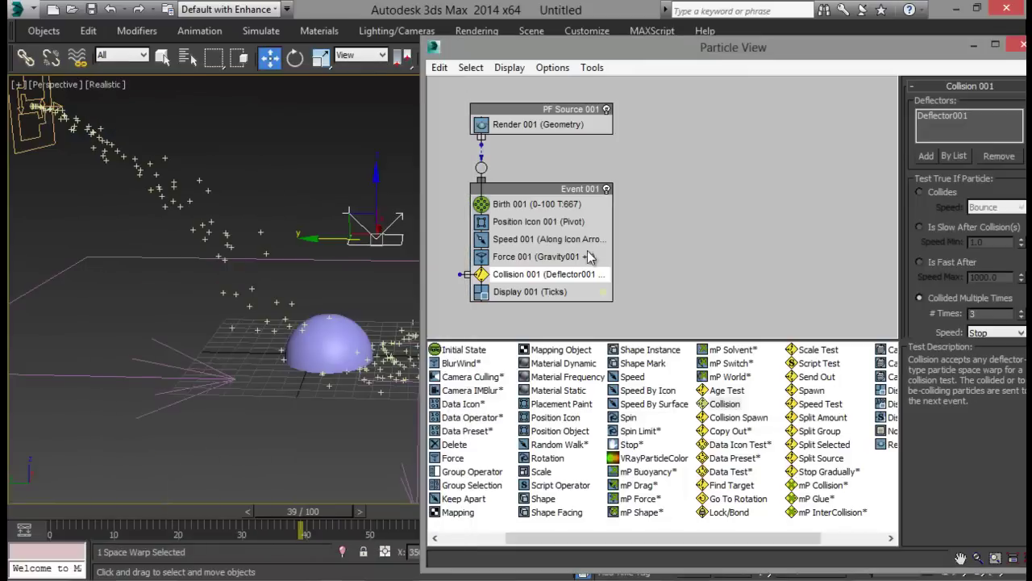
drag(797, 51, 558, 88)
click(736, 81)
Step: At frame 20, set the dome UDeflector's Bounce to 0.2 and Friction to 50%
alt+middle_drag(319, 448, 271, 449)
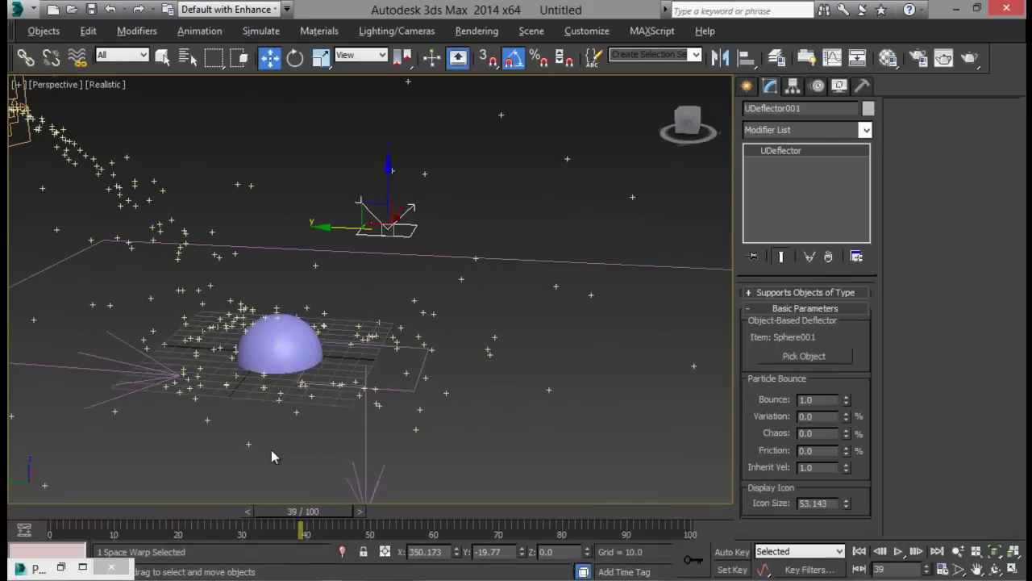
drag(292, 510, 179, 516)
key(w)
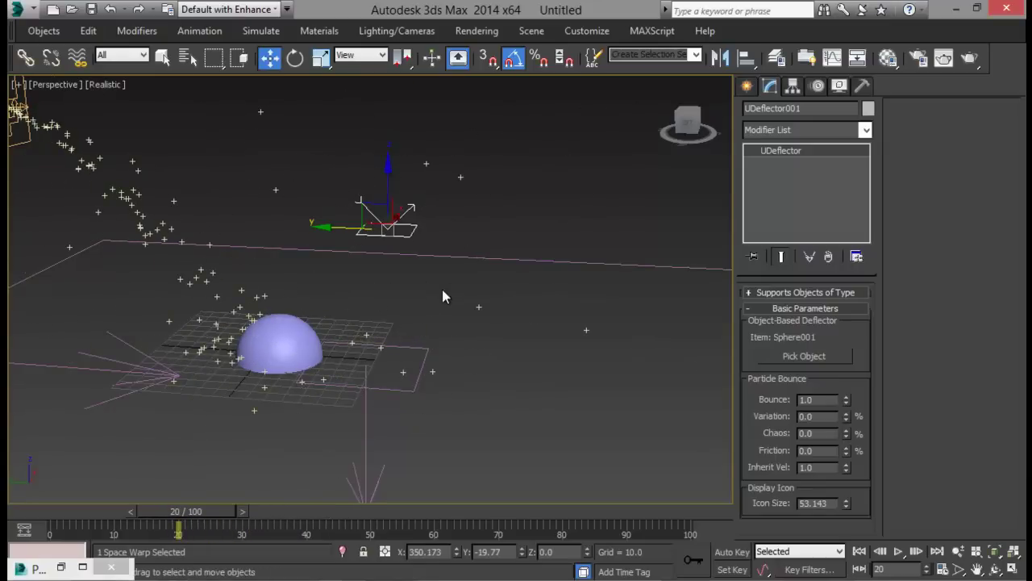
click(456, 376)
alt+middle_drag(456, 377, 472, 304)
click(439, 268)
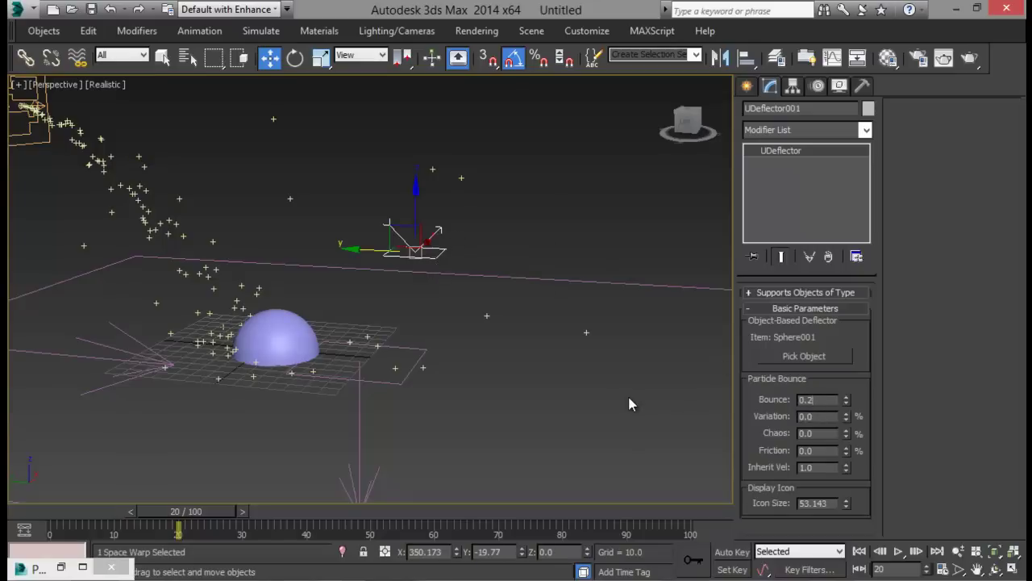
text(0.2)
key(Return)
double_click(828, 455)
text(50)
key(Return)
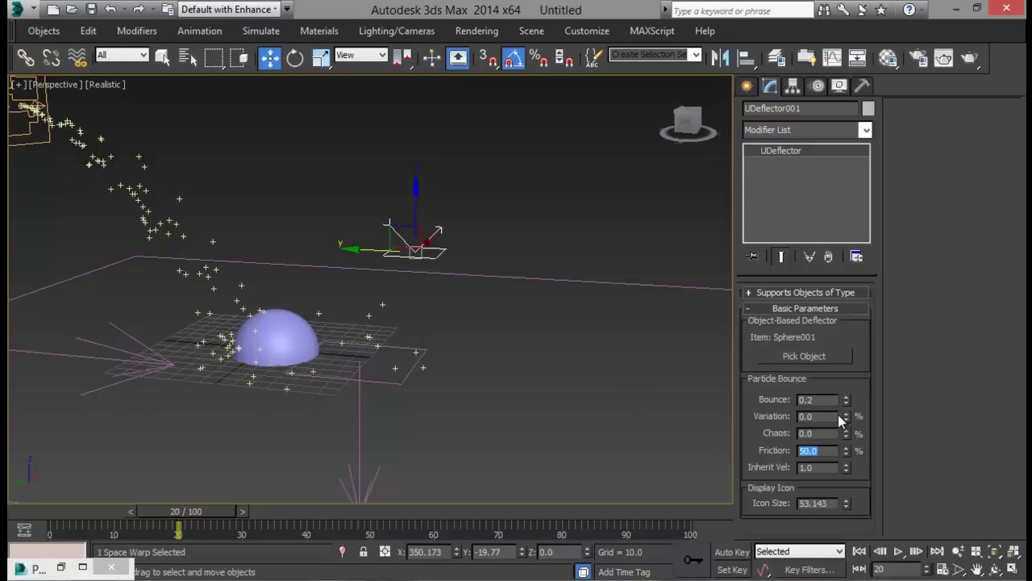
Step: Set the UDeflector's Variation to 18% and Chaos to 15%, and preview the stream at frame 10
drag(846, 417, 844, 399)
drag(844, 434, 845, 415)
alt+middle_drag(286, 311, 365, 305)
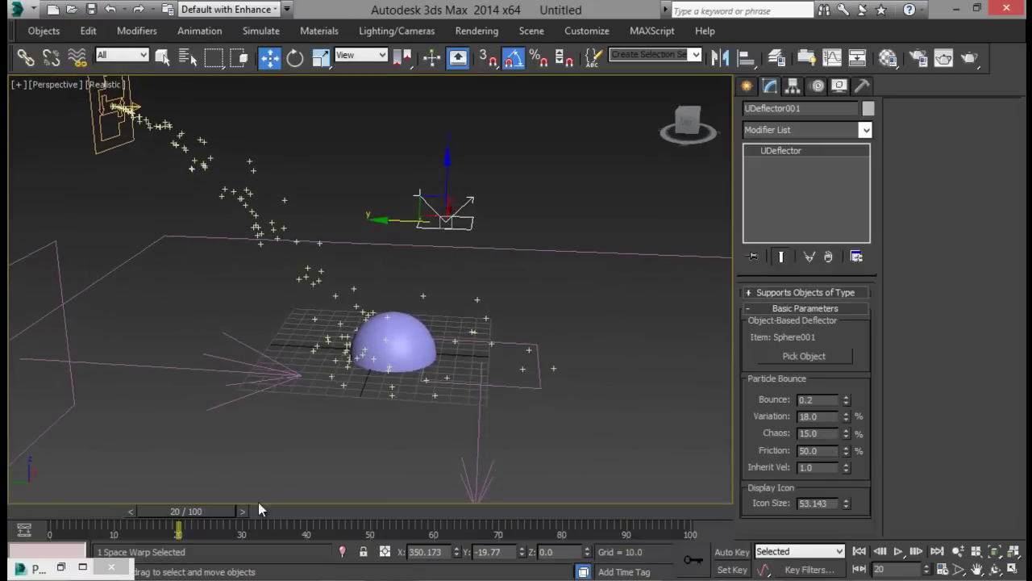
drag(200, 511, 143, 510)
key(w)
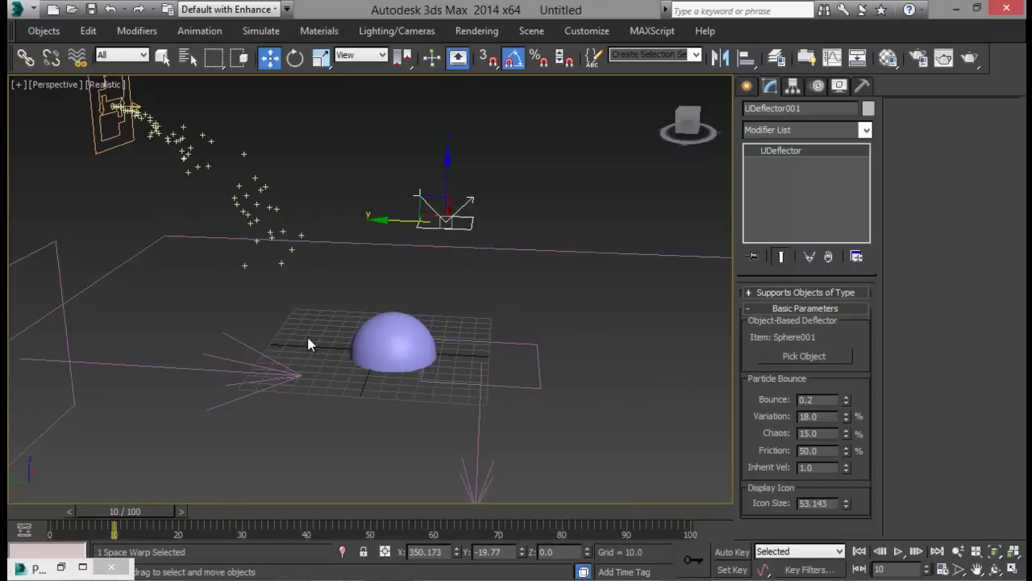
Step: Set the Birth 001 operator's emission rate to 500 and preview the stream at frame 21
click(64, 567)
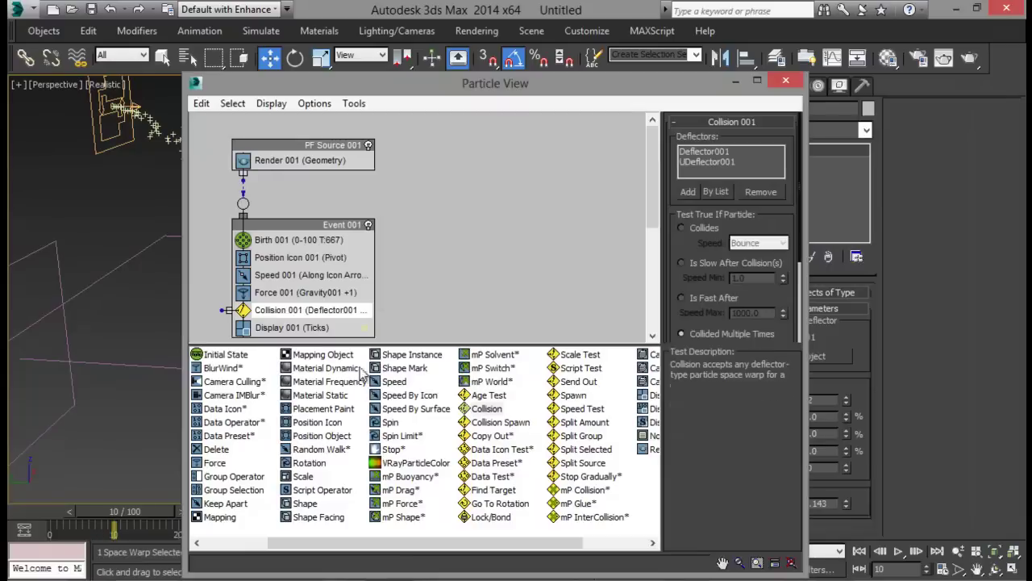
click(308, 243)
double_click(737, 192)
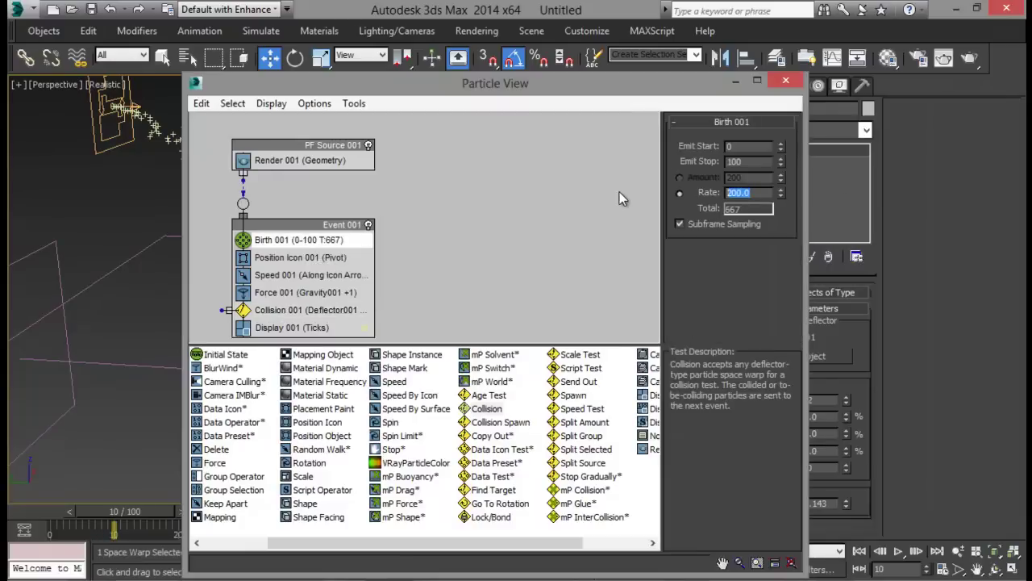
text(500)
key(Return)
drag(601, 89, 768, 215)
drag(150, 510, 217, 510)
Step: Set the Birth 001 rate to 700, close Particle View and inspect the stream around the dome
click(920, 316)
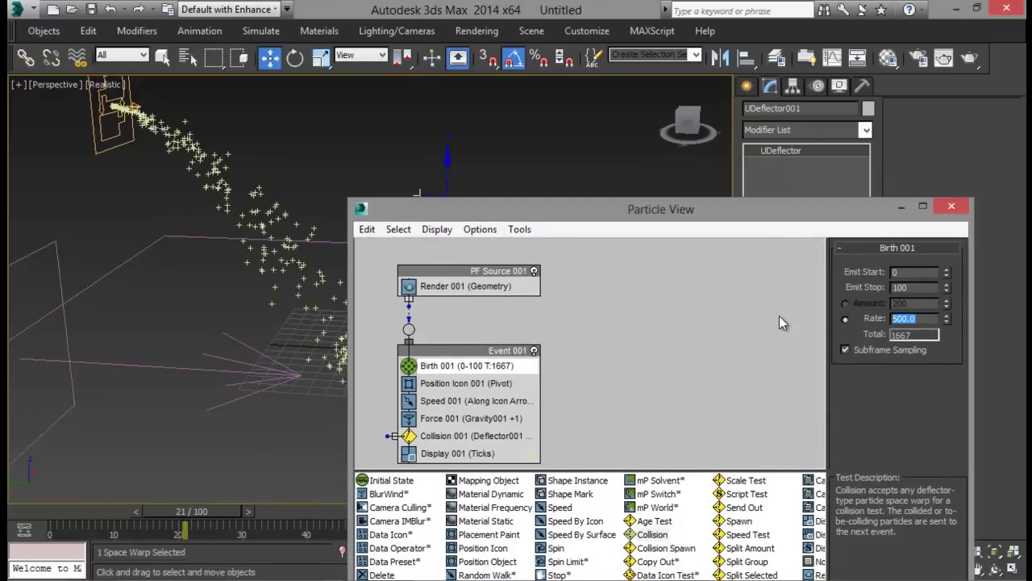
text(700)
key(Return)
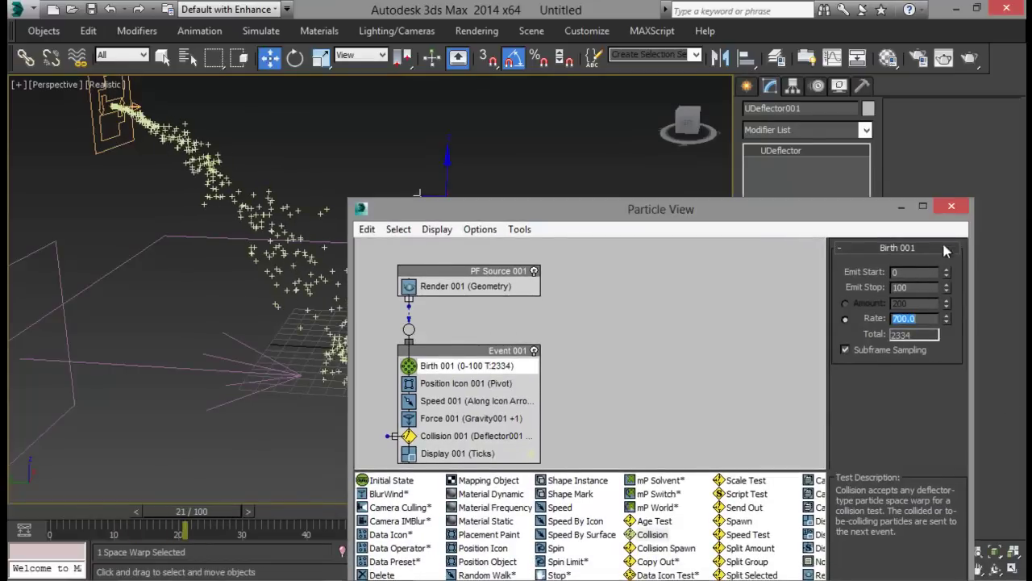
click(952, 206)
alt+middle_drag(371, 242, 418, 291)
scroll(353, 274, down, 3)
scroll(405, 292, up, 5)
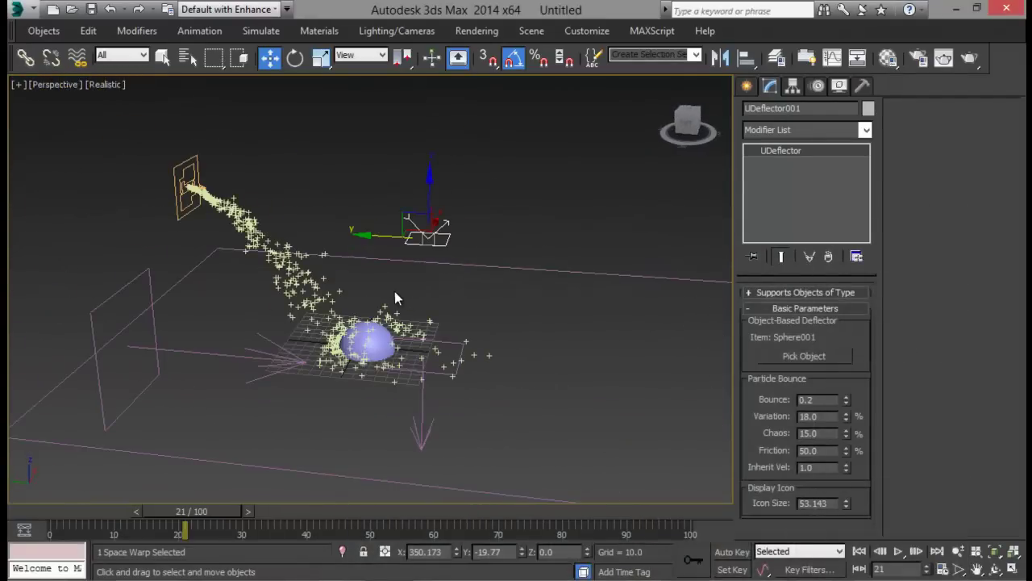
scroll(379, 284, up, 3)
alt+middle_drag(353, 274, 371, 263)
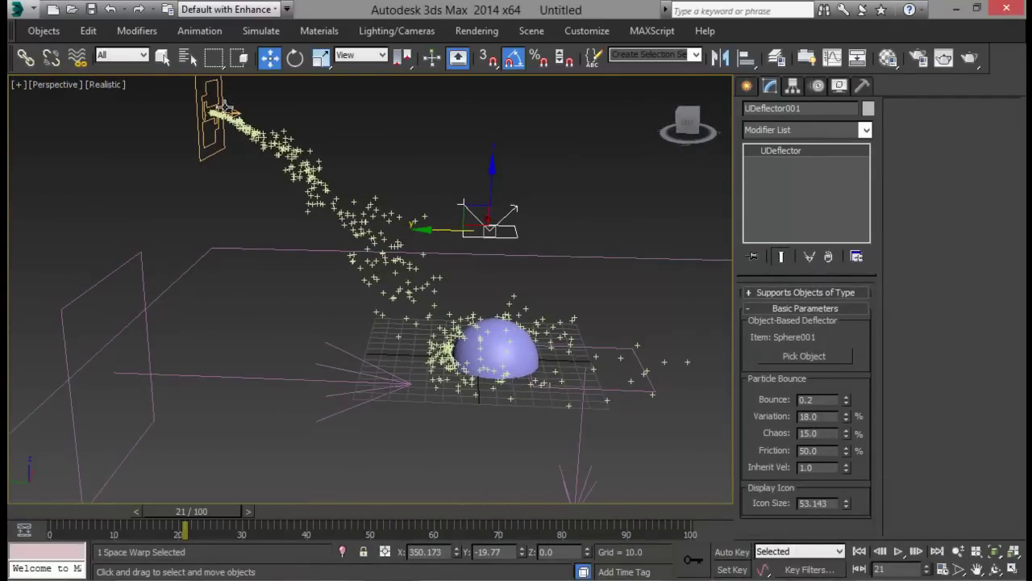
alt+middle_drag(536, 303, 491, 337)
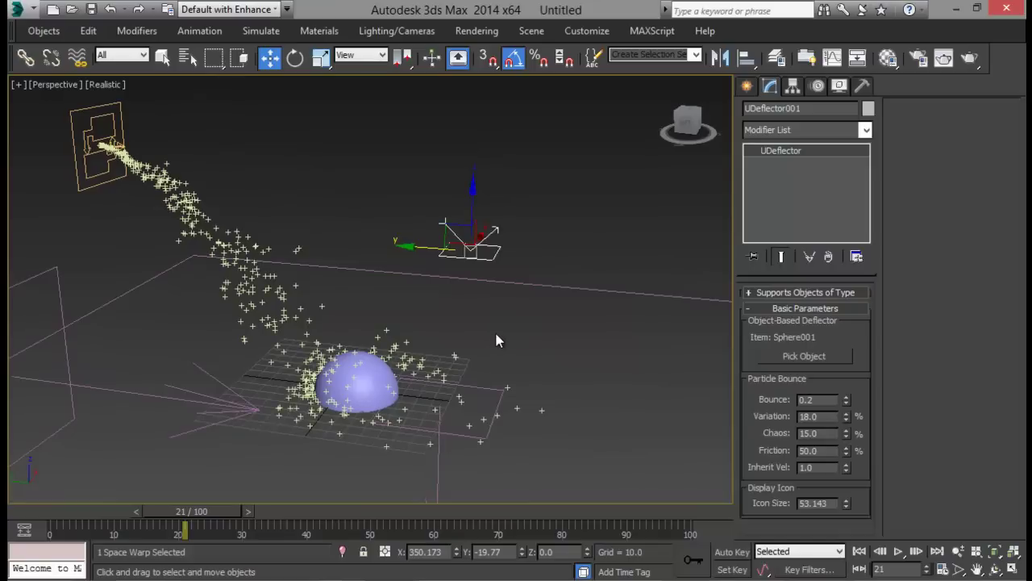
Step: Assign V-Ray Adv 3.00.03 as the production renderer and minimize the render setup
click(919, 57)
drag(715, 473, 646, 7)
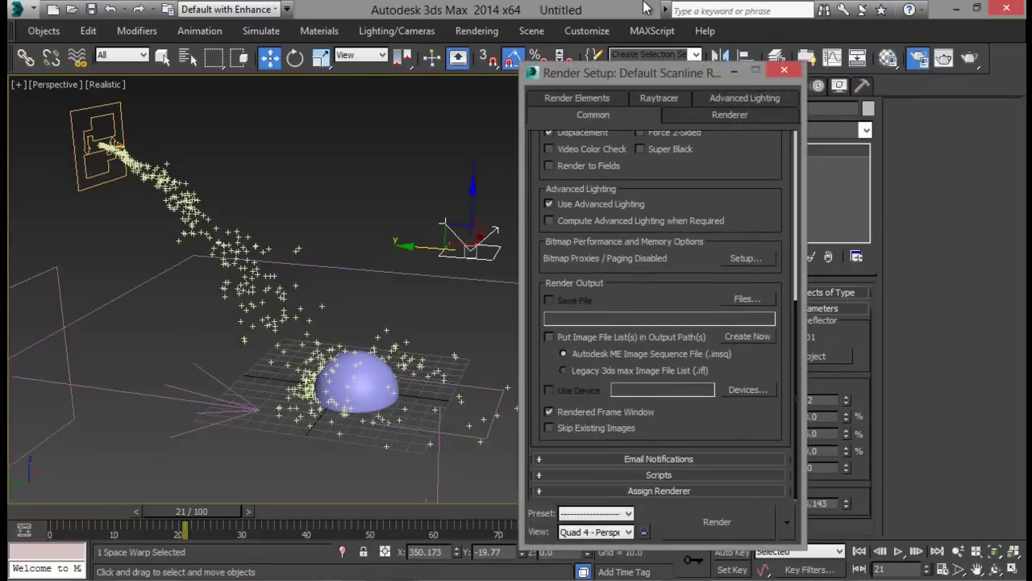
click(673, 490)
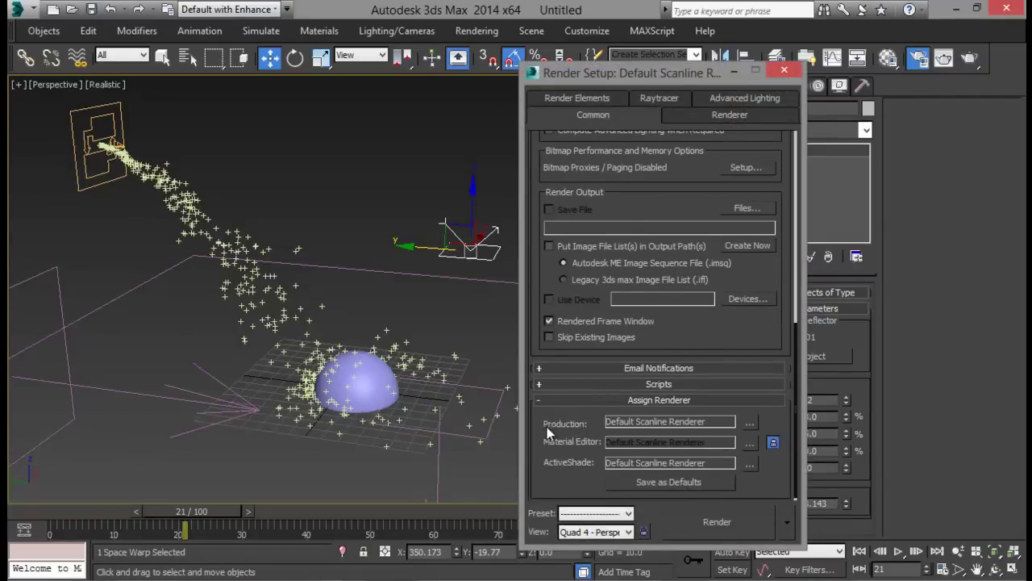
click(748, 423)
click(617, 246)
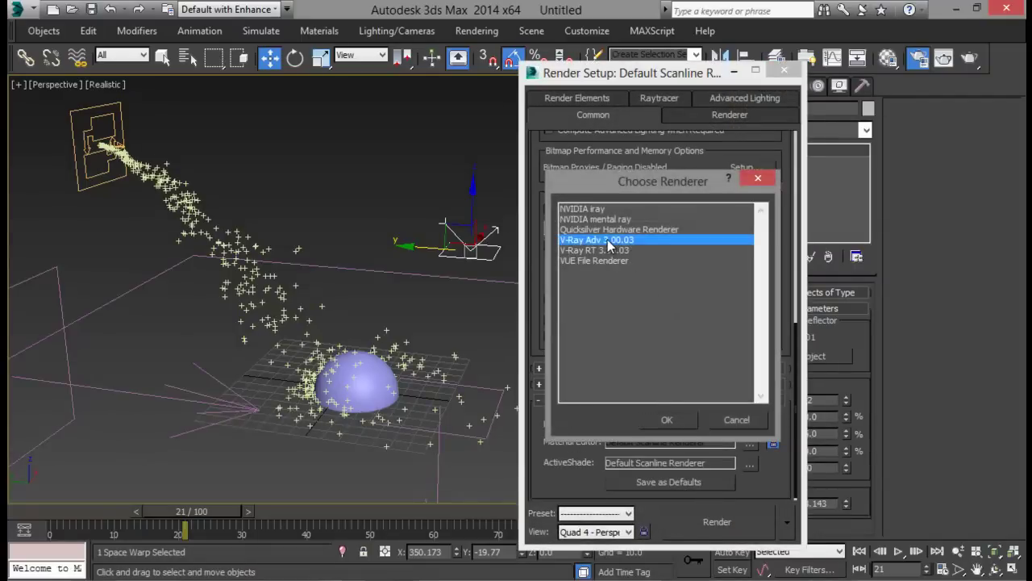
click(664, 419)
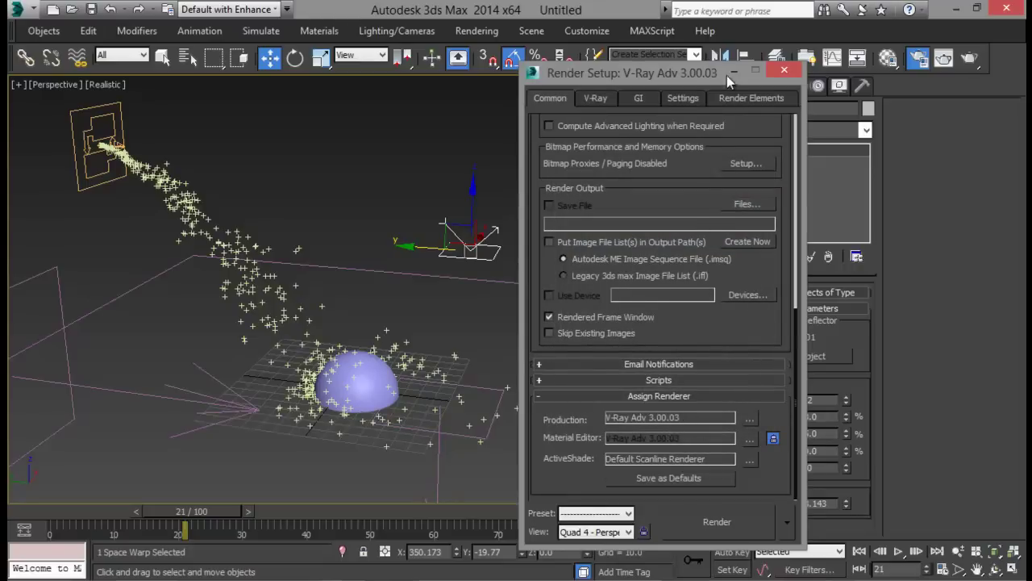
drag(696, 76, 501, 52)
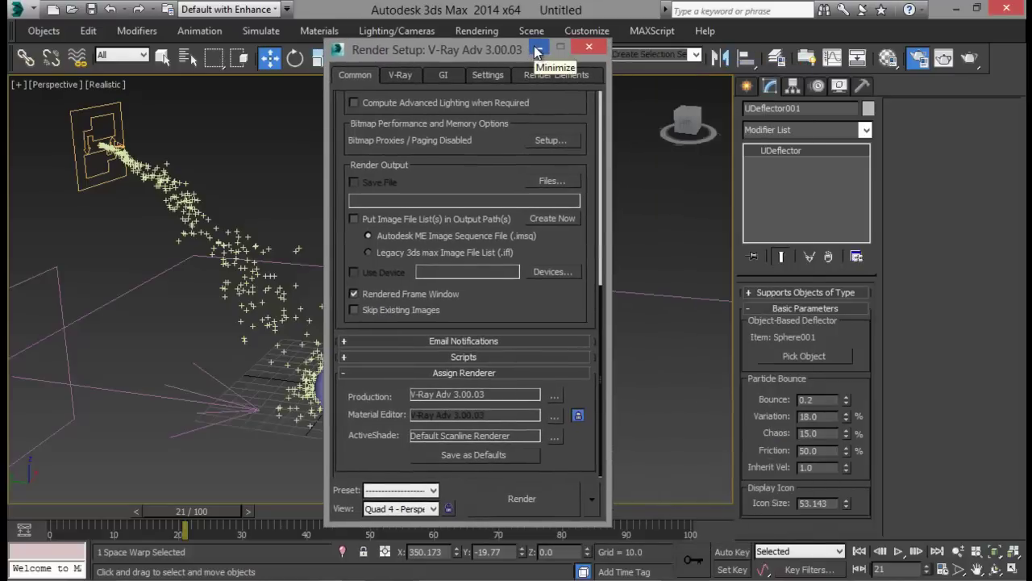
drag(531, 52, 467, 66)
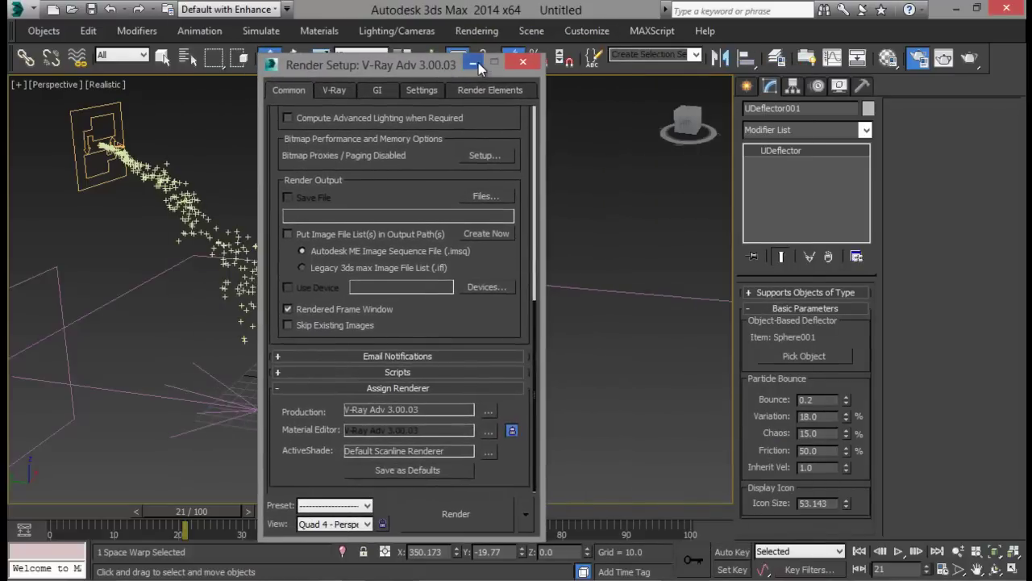
click(474, 63)
Step: Create a VRayMetaball object in the empty area beyond the dome
click(747, 85)
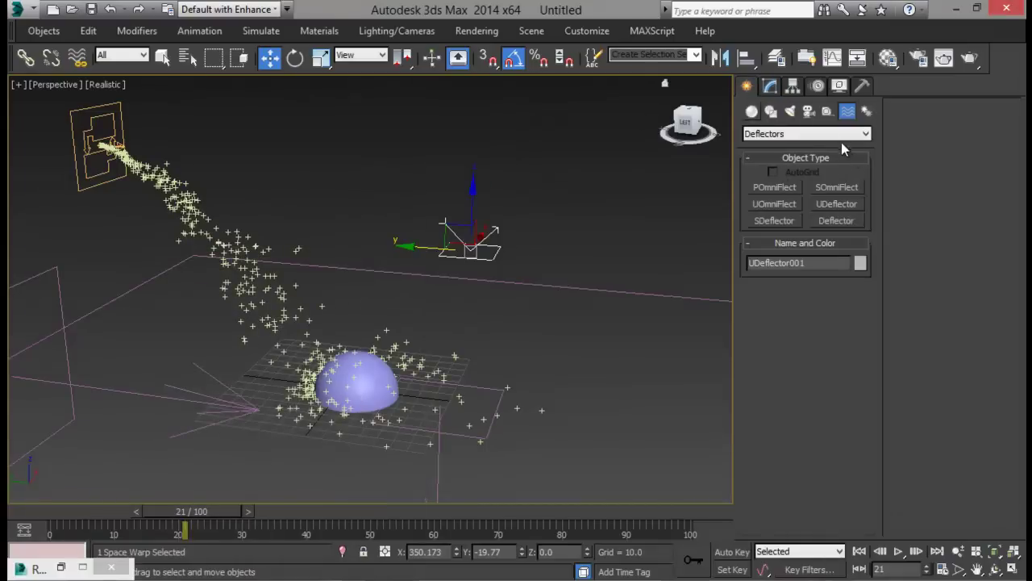
click(752, 112)
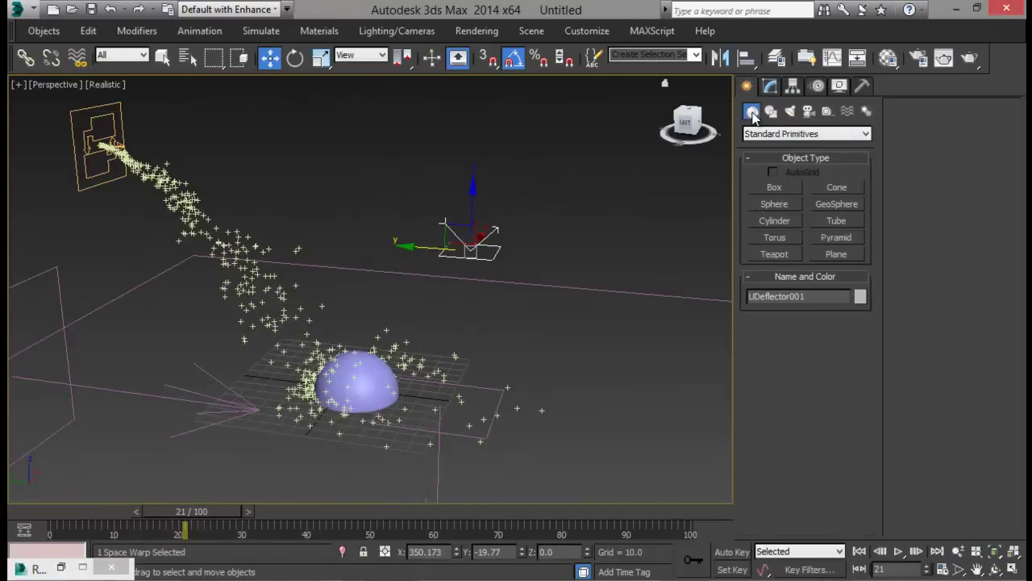
click(821, 135)
click(811, 134)
click(810, 134)
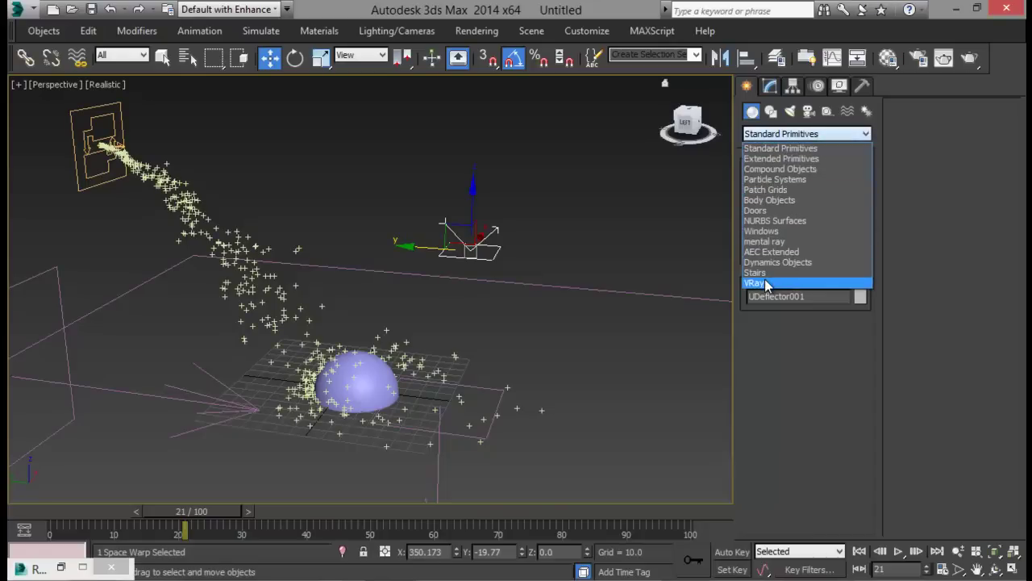
click(764, 137)
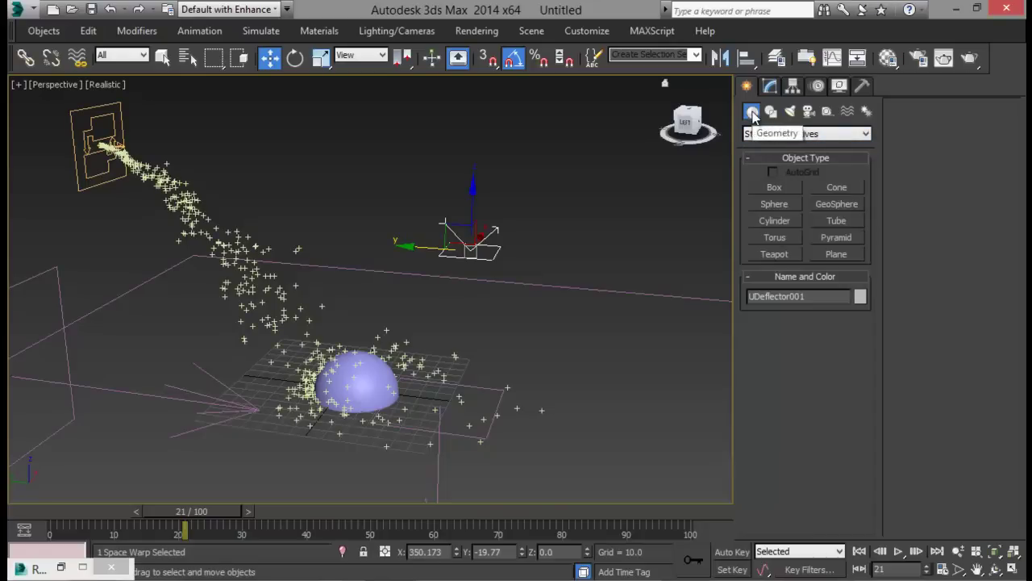
click(762, 134)
click(761, 283)
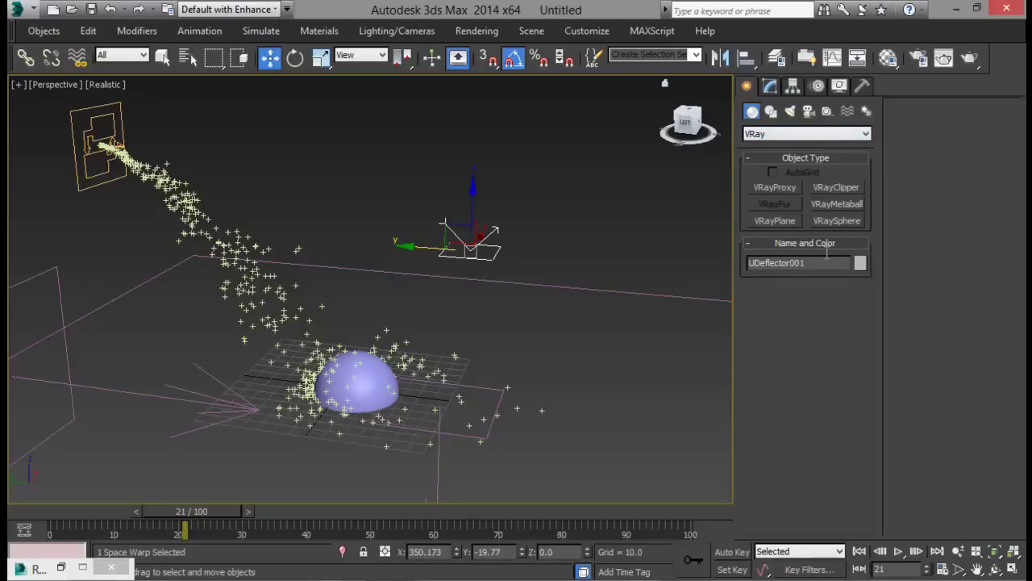
click(829, 204)
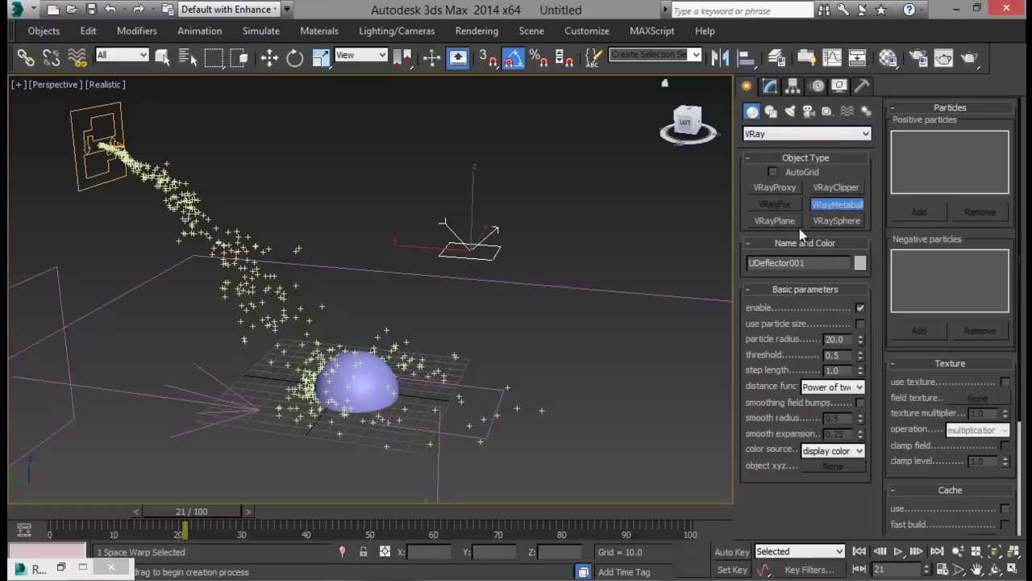
click(597, 352)
right_click(594, 204)
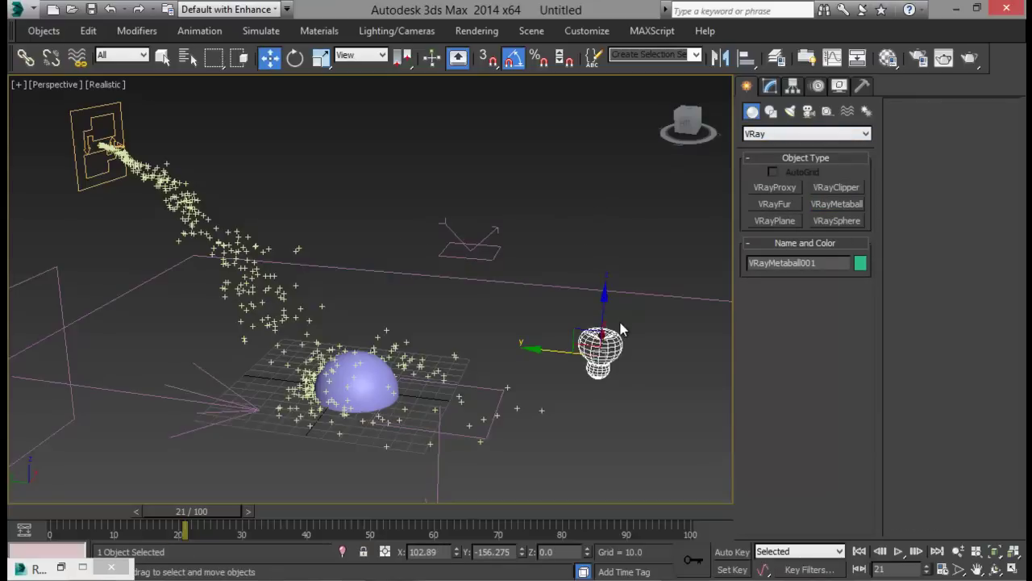
alt+middle_drag(621, 329, 597, 281)
mouse_move(588, 337)
alt+middle_down()
mouse_move(574, 321)
mouse_move(583, 318)
alt+middle_up()
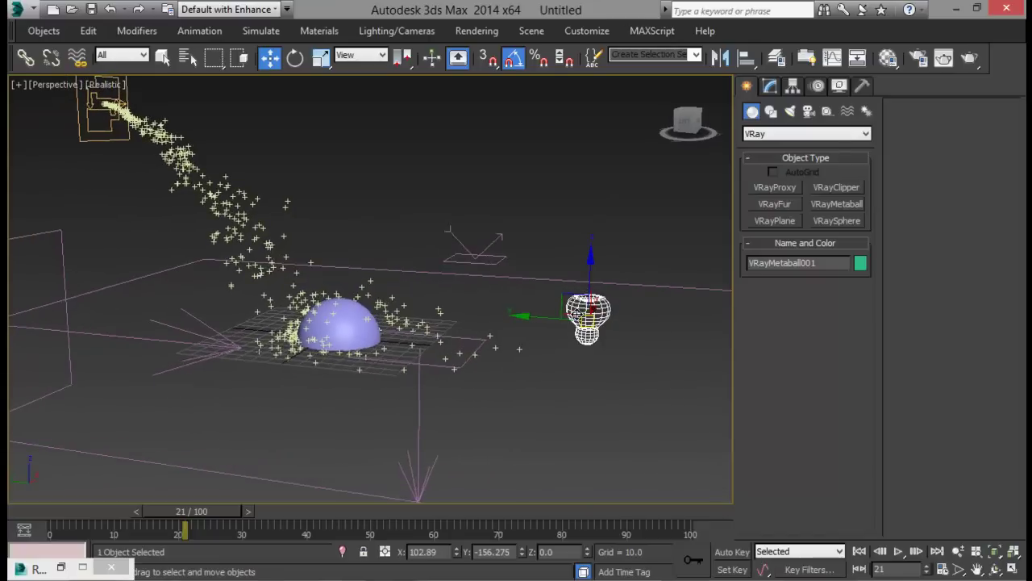
Step: Add PF Source 001 to the VRayMetaball's positive particles list
click(770, 86)
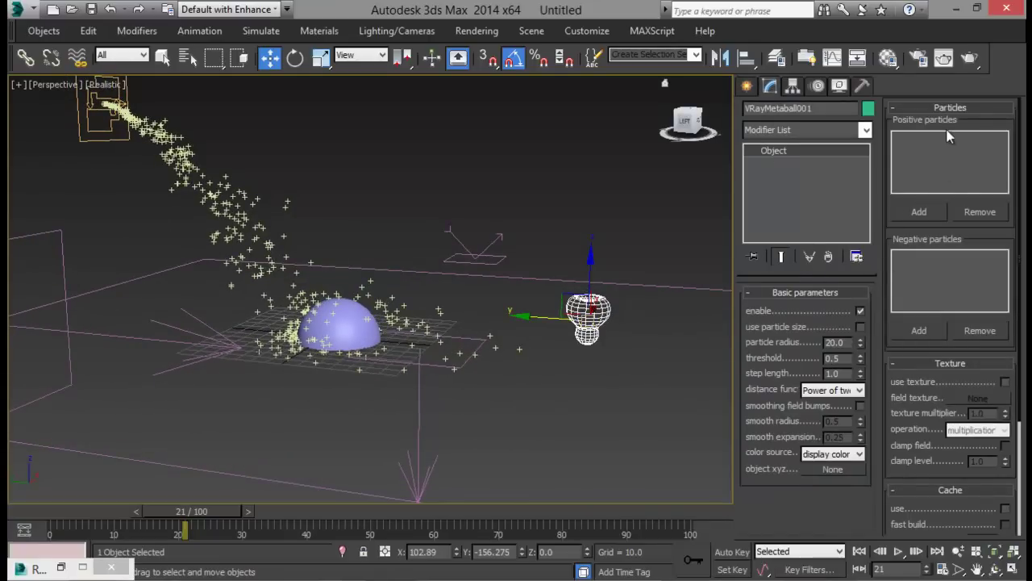
click(920, 212)
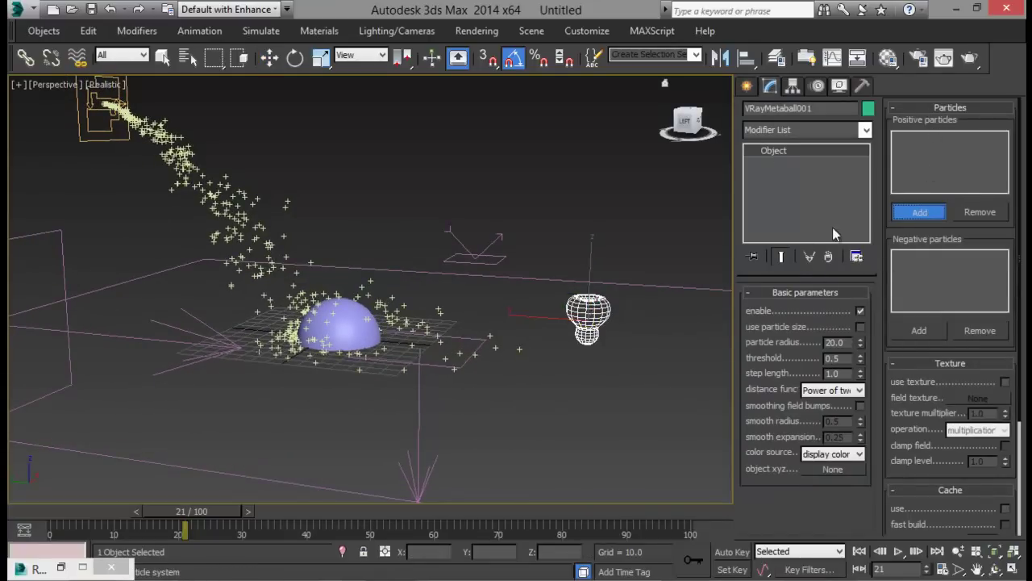
click(128, 117)
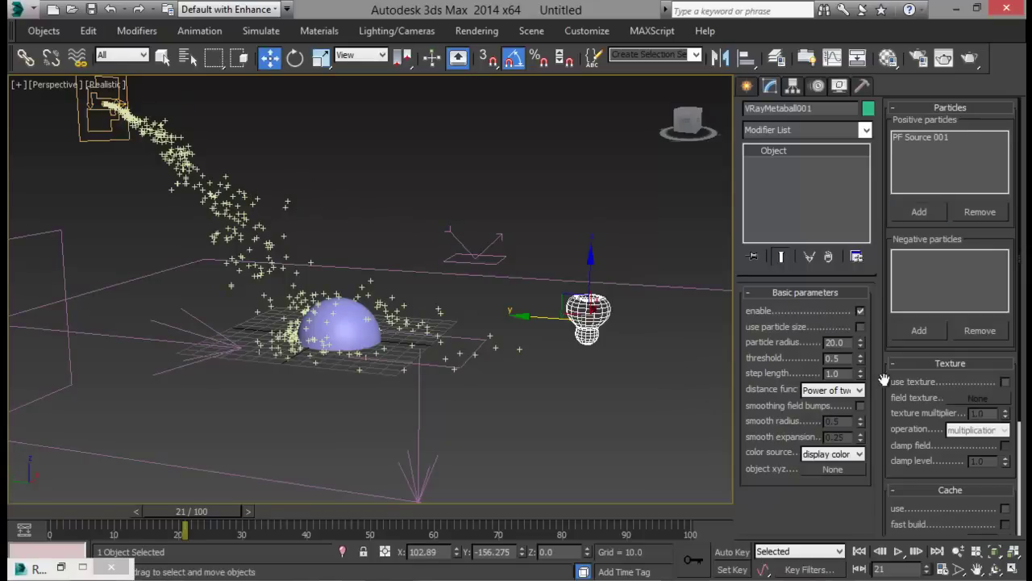
Step: Render the perspective view at frame 21, inspect the metaball liquid and close the render windows
drag(885, 380, 885, 129)
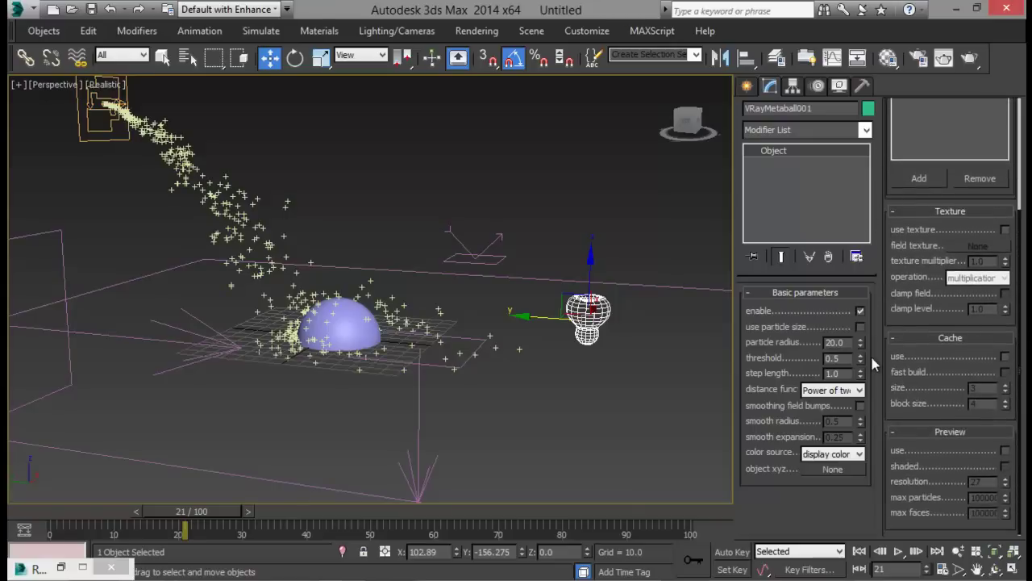
alt+middle_drag(388, 313, 291, 273)
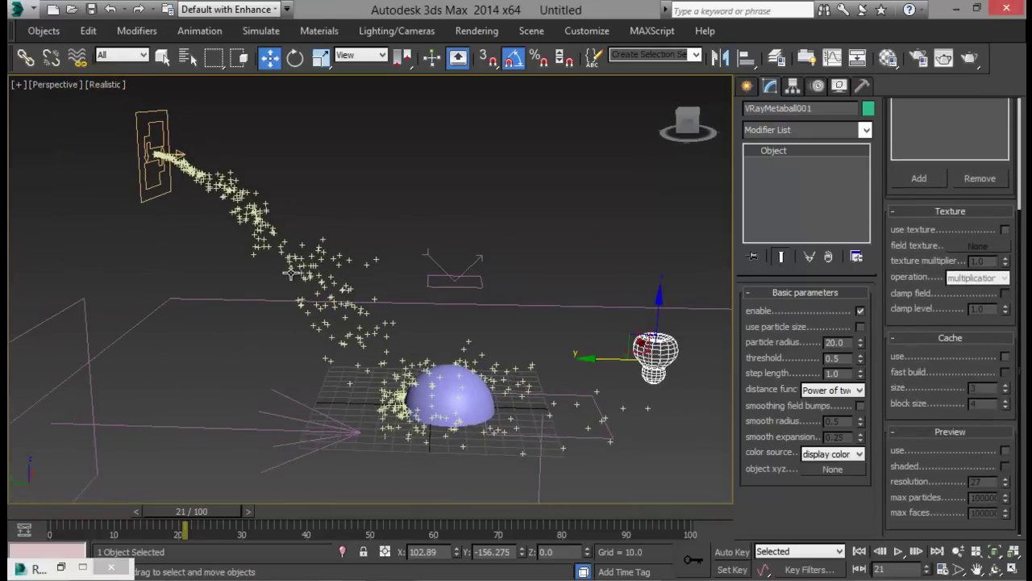
click(972, 60)
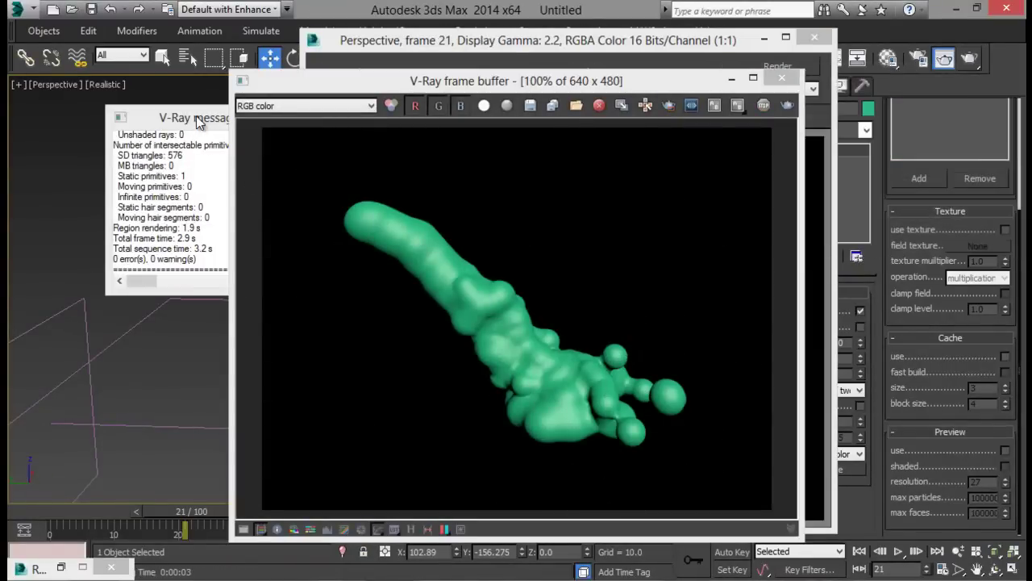
click(196, 119)
click(326, 118)
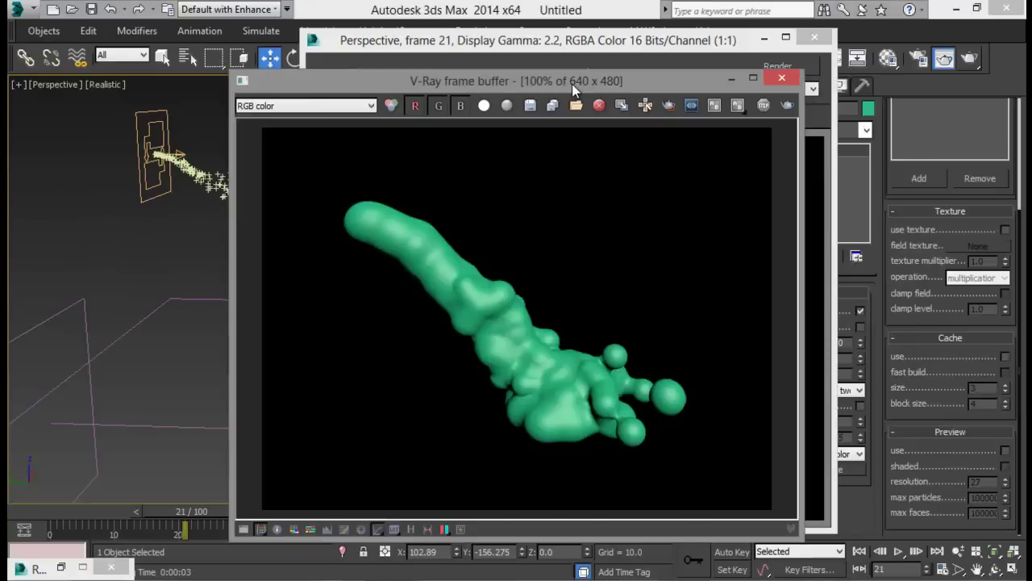
drag(572, 84, 334, 90)
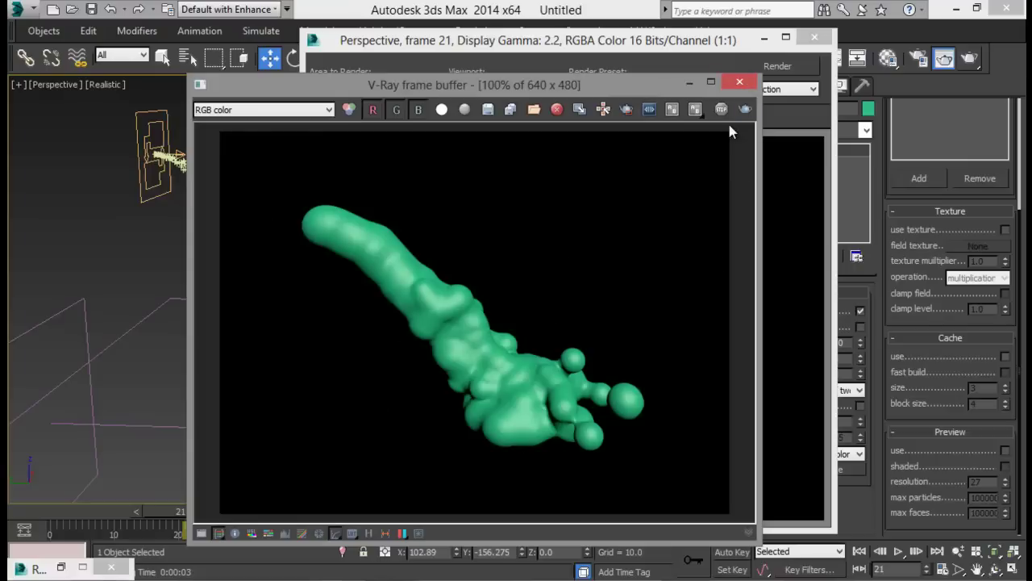
click(738, 85)
click(813, 38)
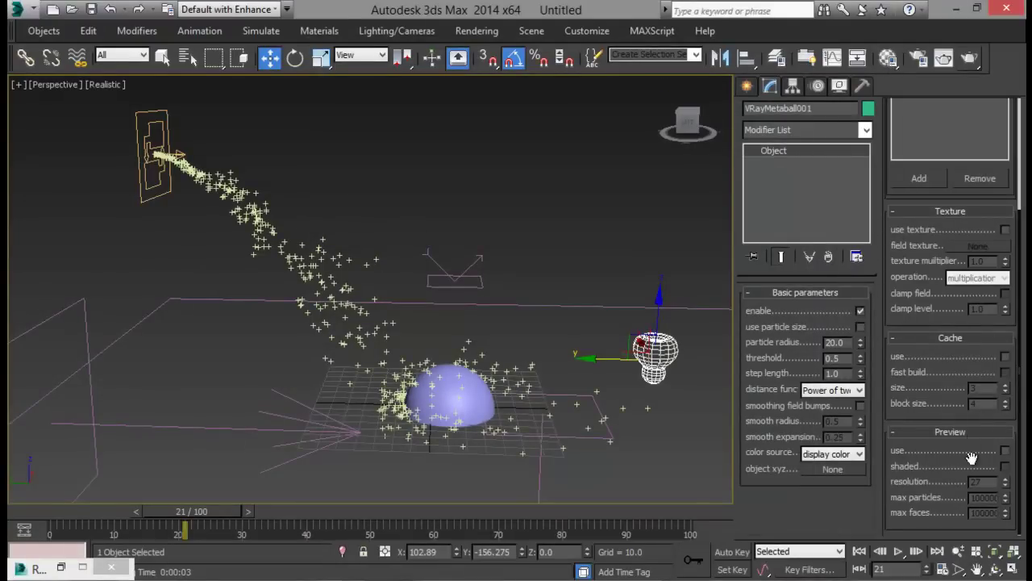
Step: Enable the metaball's shaded viewport preview and examine the liquid mesh with nothing selected
click(1005, 450)
mouse_move(586, 326)
alt+middle_down()
mouse_move(519, 318)
mouse_move(474, 336)
mouse_move(532, 323)
mouse_move(512, 300)
alt+middle_up()
click(1005, 466)
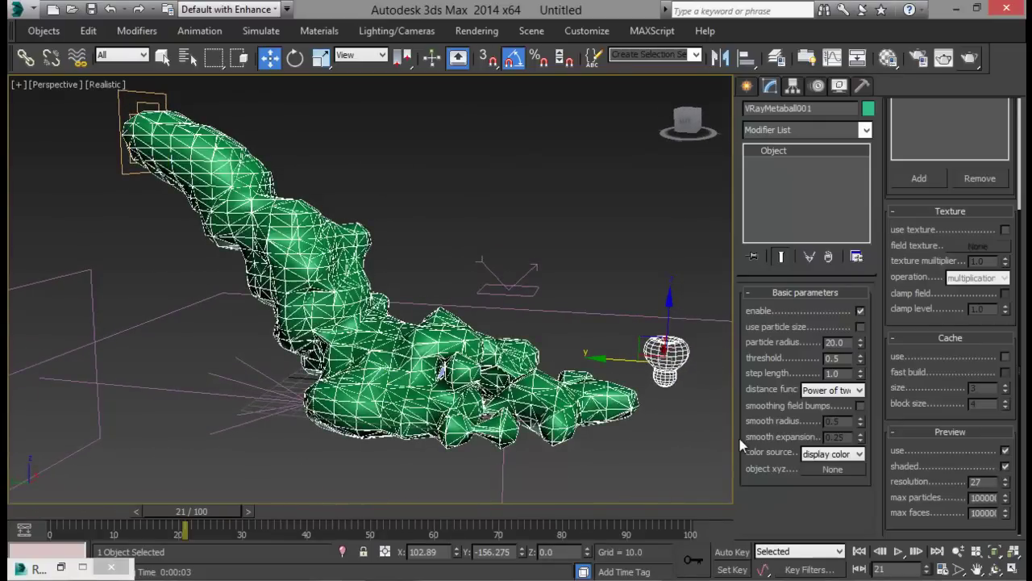
alt+middle_drag(496, 393, 481, 325)
click(476, 212)
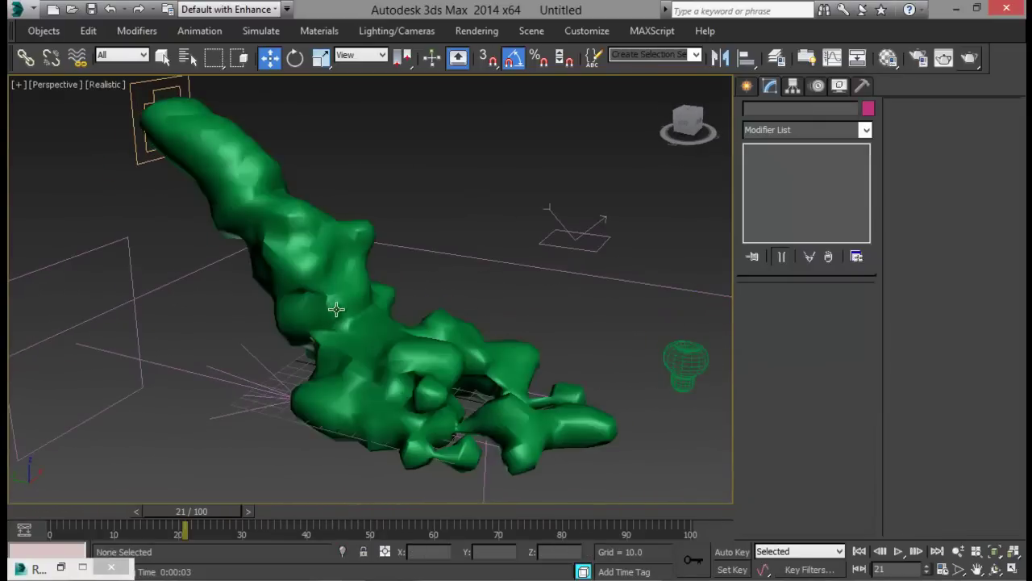
alt+middle_drag(334, 304, 362, 311)
Step: Reselect the VRayMetaball and lower its preview resolution to 23
click(365, 318)
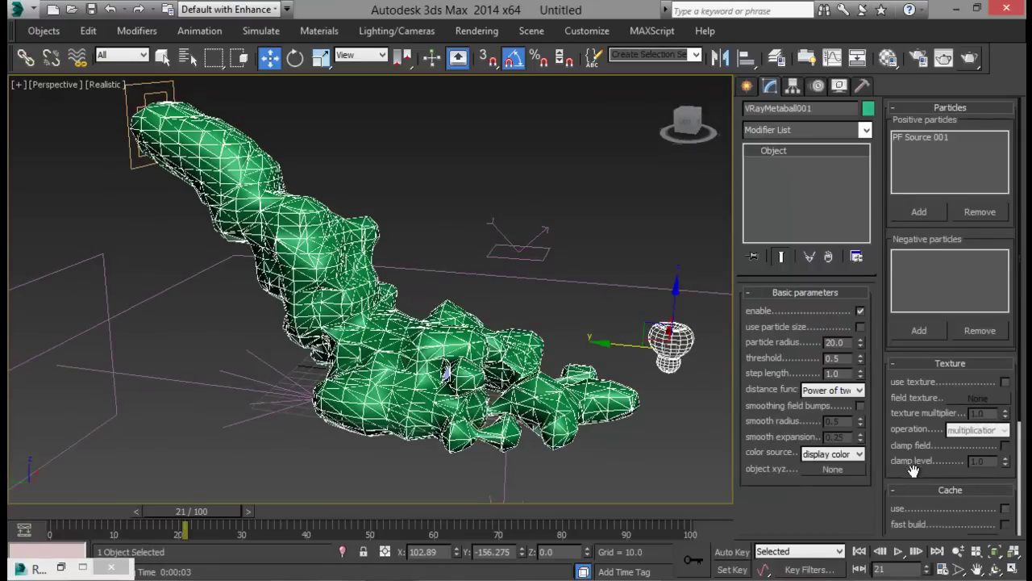
drag(913, 468, 902, 242)
click(1005, 484)
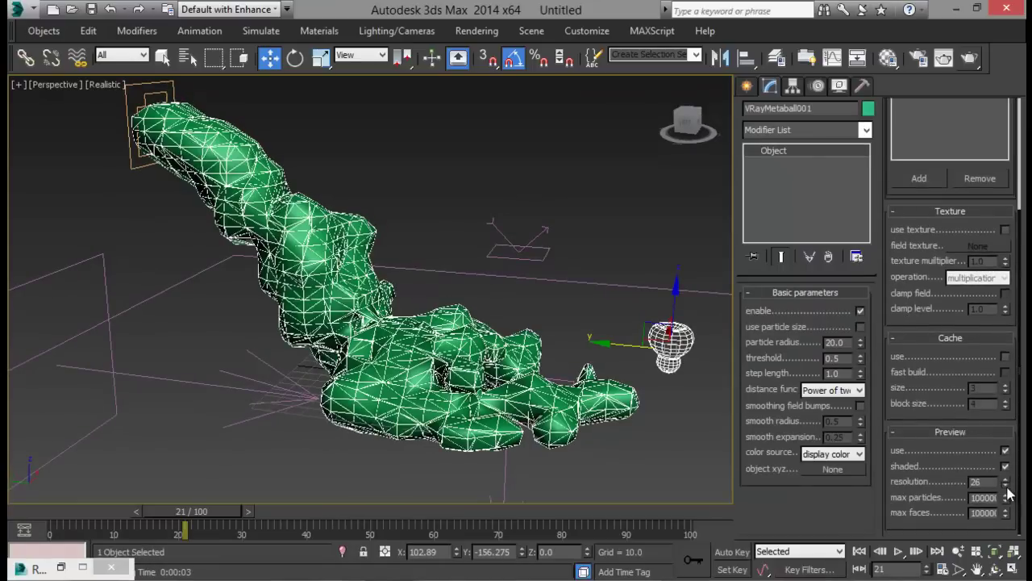
click(1005, 485)
click(1005, 484)
click(1005, 485)
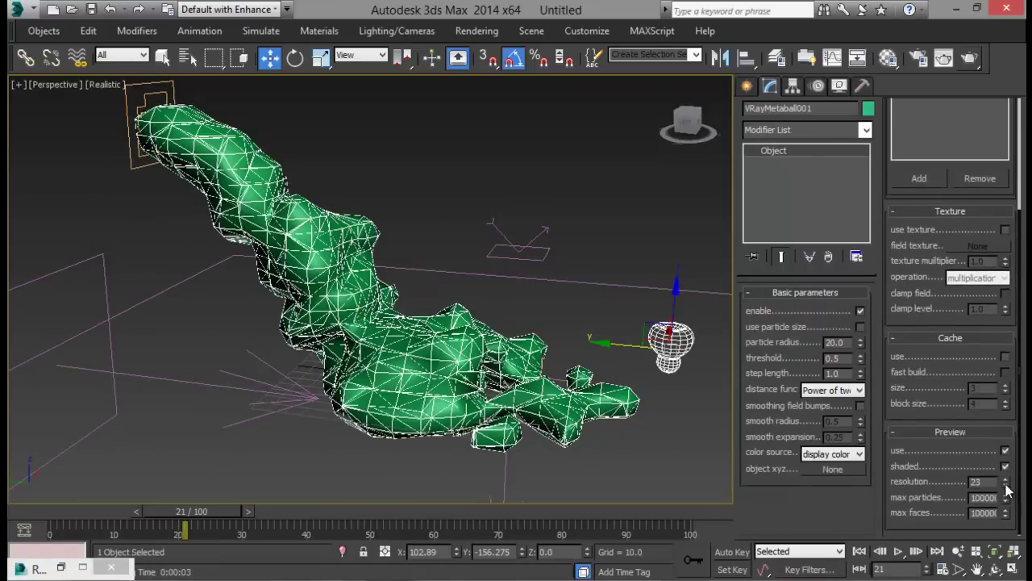
mouse_move(539, 433)
alt+middle_down()
mouse_move(547, 428)
mouse_move(530, 433)
alt+middle_up()
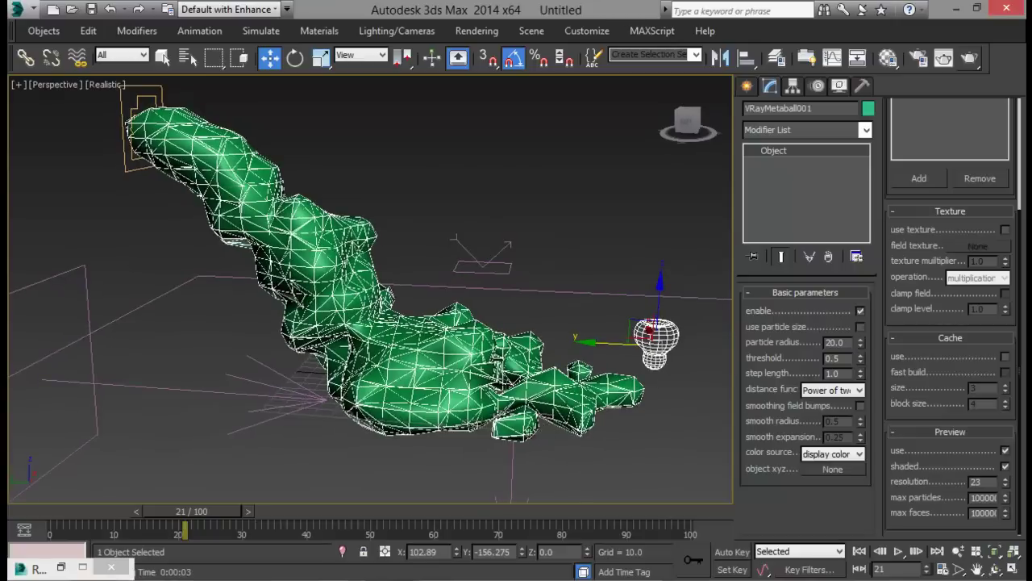
Step: Start saving the scene and browse to the folder D:\Sanvfx\tuts\Vray metaballs\Project file
click(18, 10)
click(67, 161)
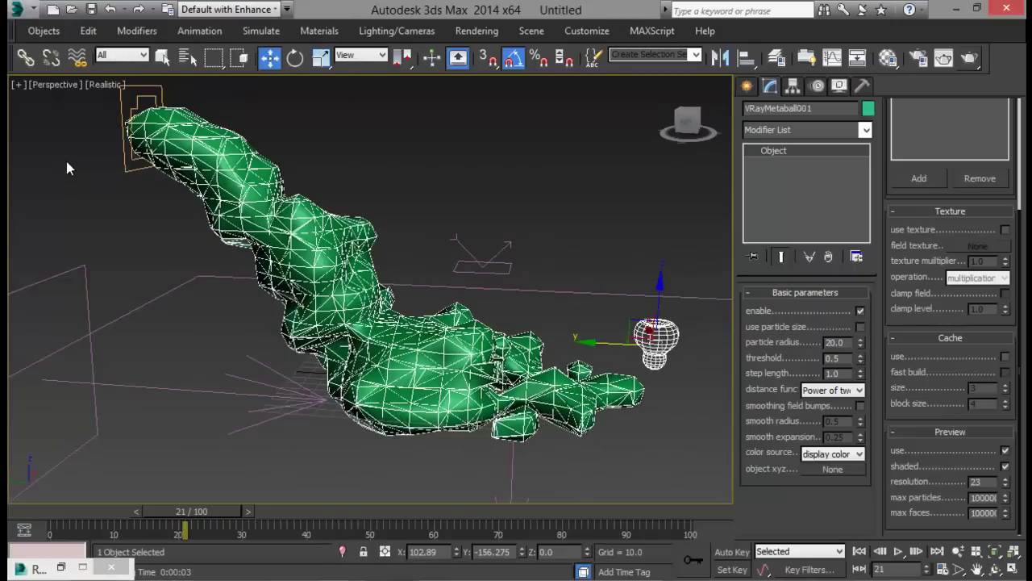
click(33, 13)
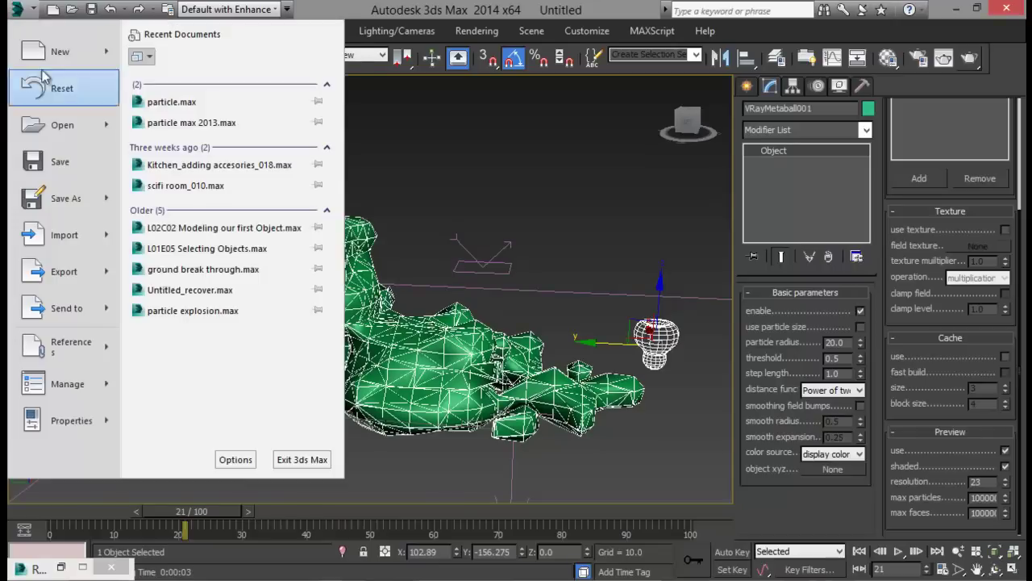
click(55, 167)
click(18, 10)
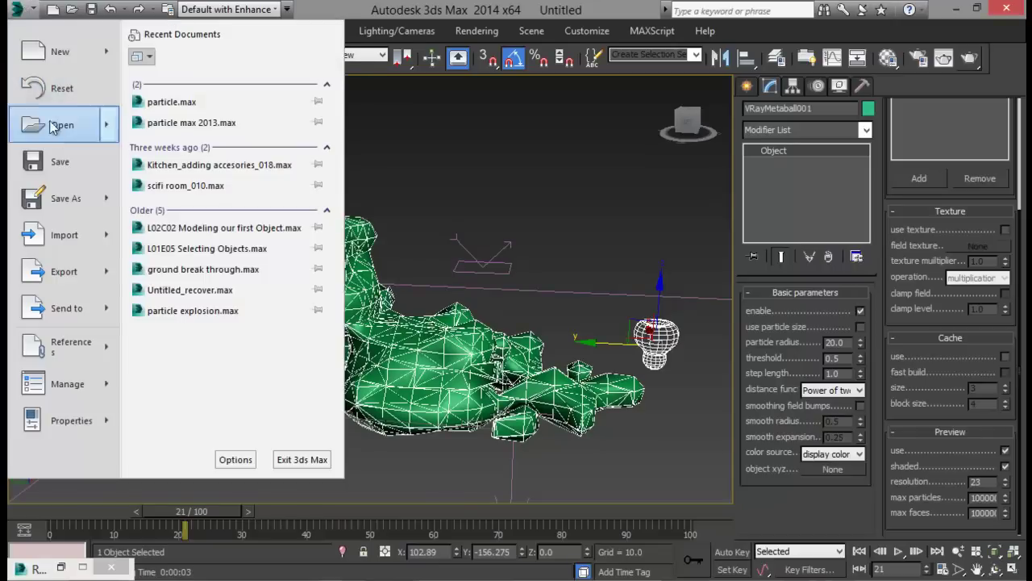
click(60, 162)
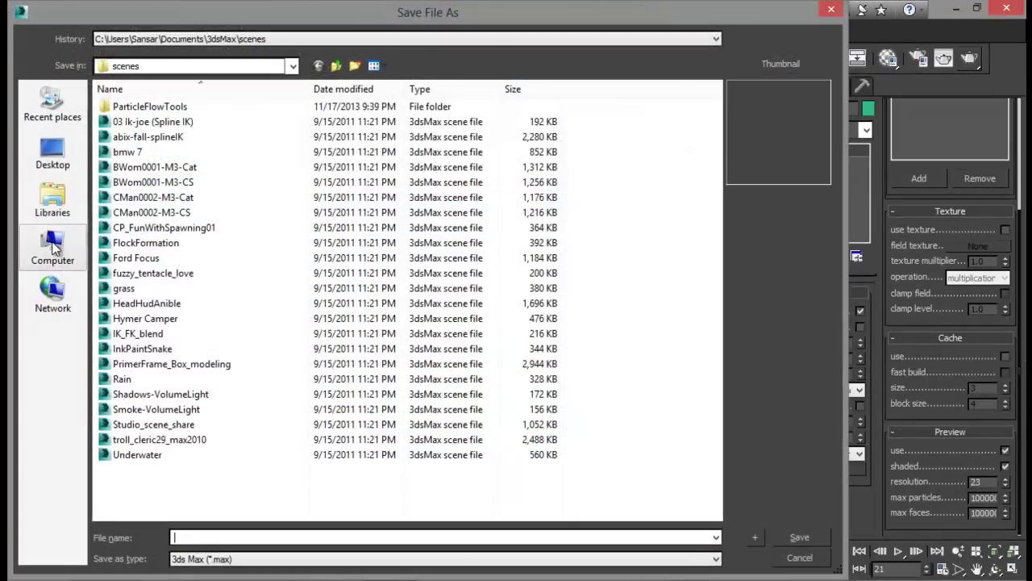
click(52, 244)
double_click(323, 127)
click(226, 399)
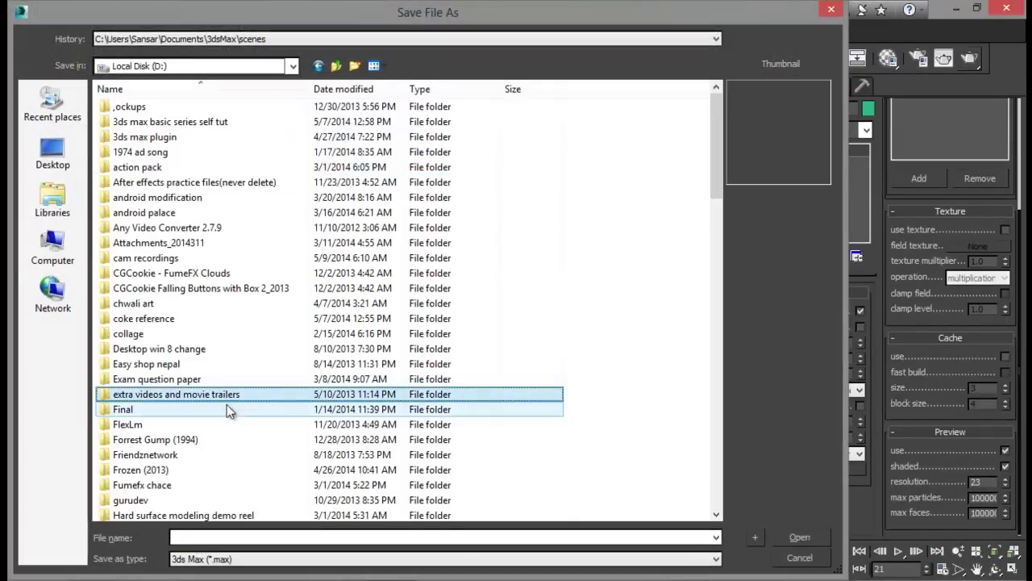
click(194, 438)
scroll(196, 436, down, 6)
key(s)
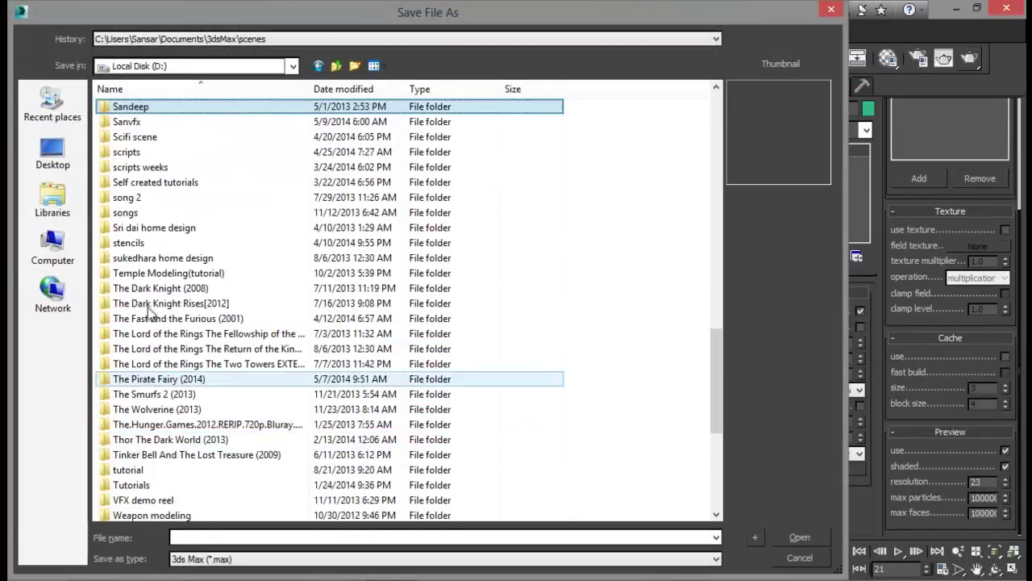
double_click(146, 121)
double_click(322, 150)
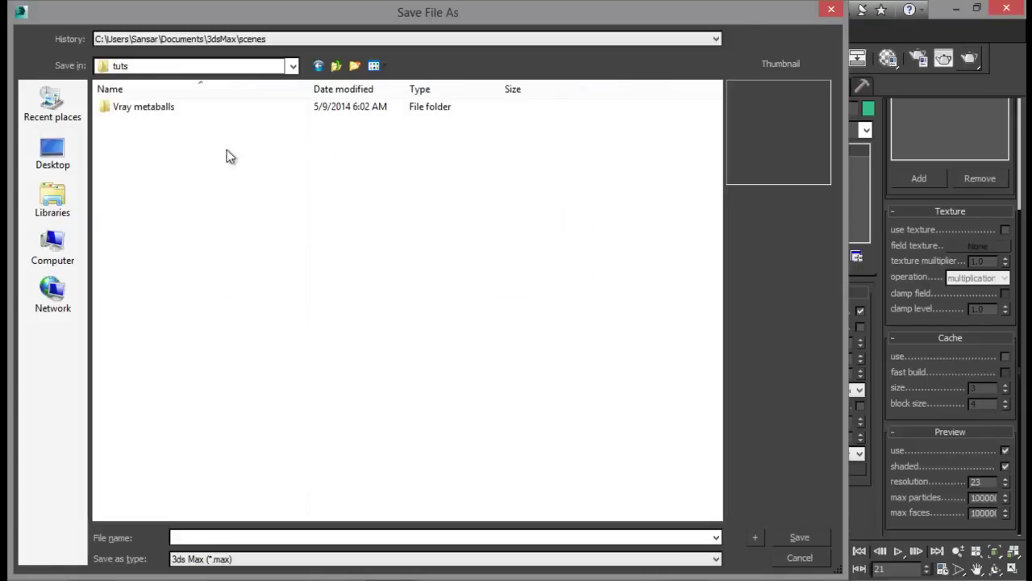
double_click(140, 111)
double_click(141, 124)
Step: Name the scene file "vray metaball particle" and save it as a 3ds Max file
click(256, 536)
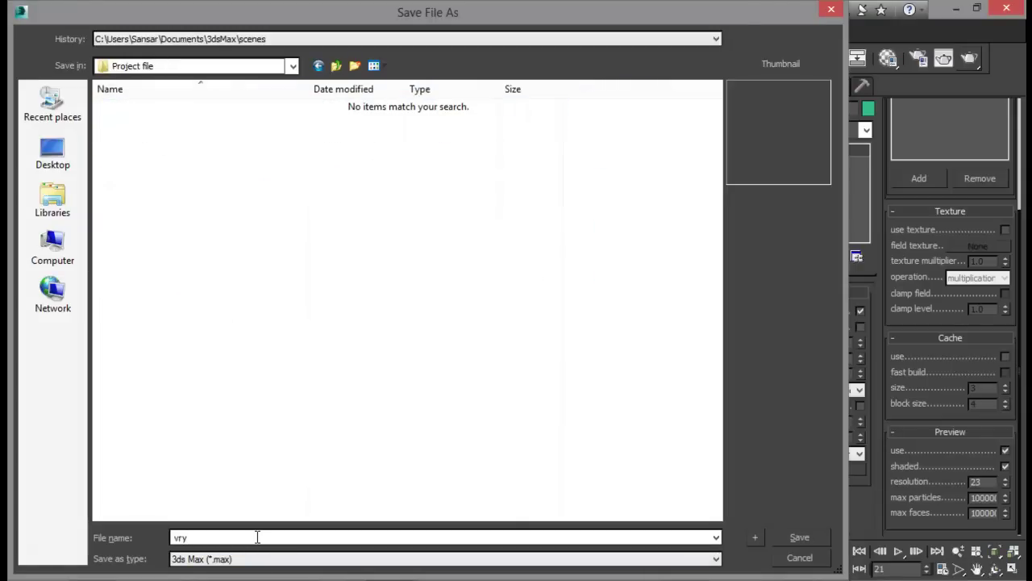
text(vray metab)
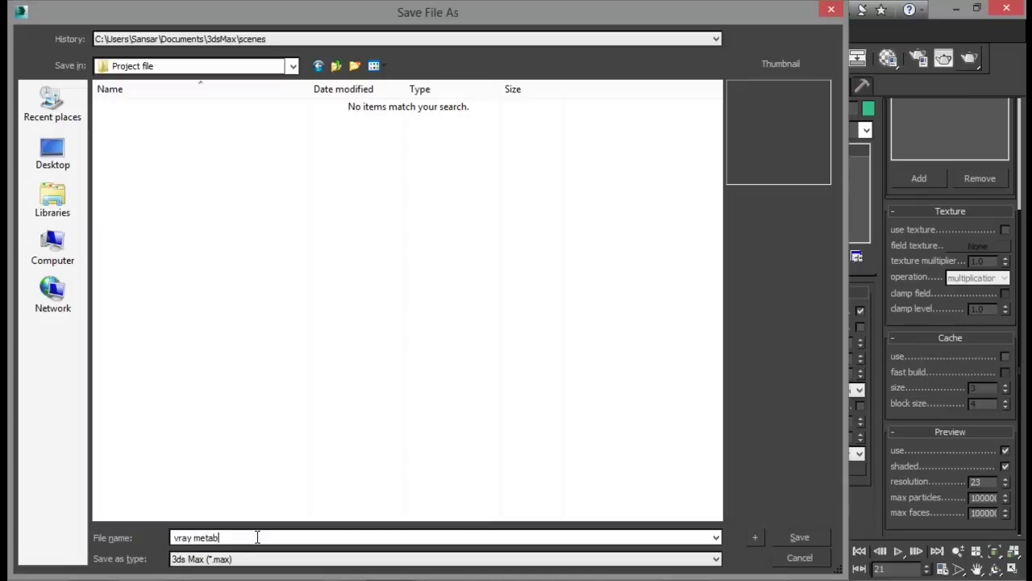
text(all particle)
key(Return)
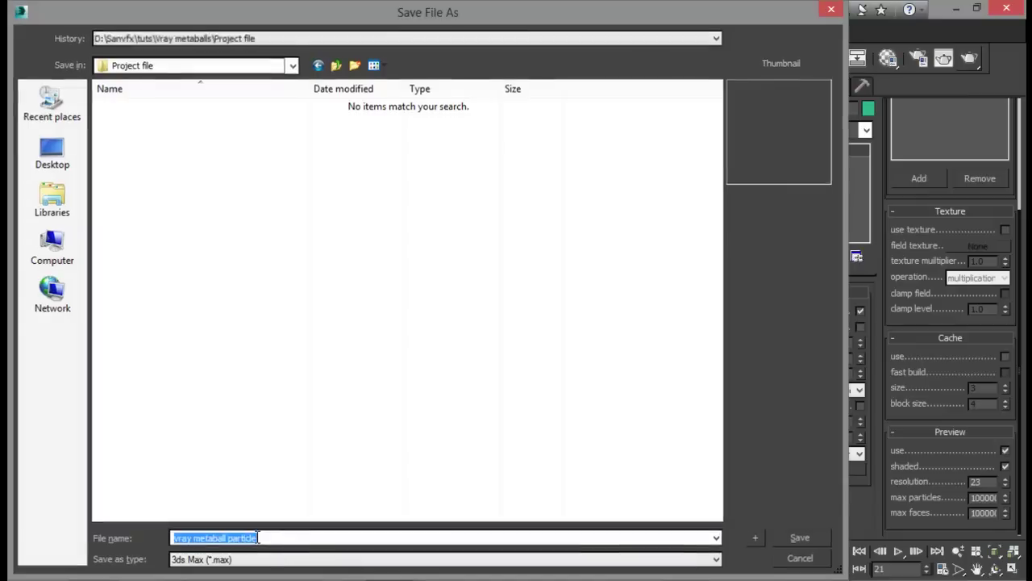
Step: Set the VRayMetaball's particle radius to 15
middle_drag(511, 354, 487, 356)
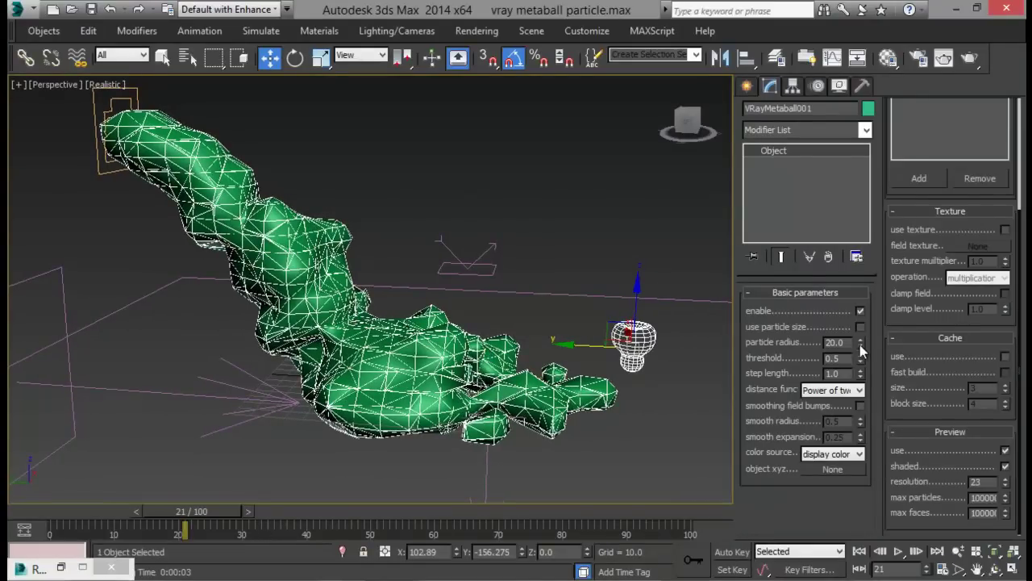
drag(860, 345, 863, 355)
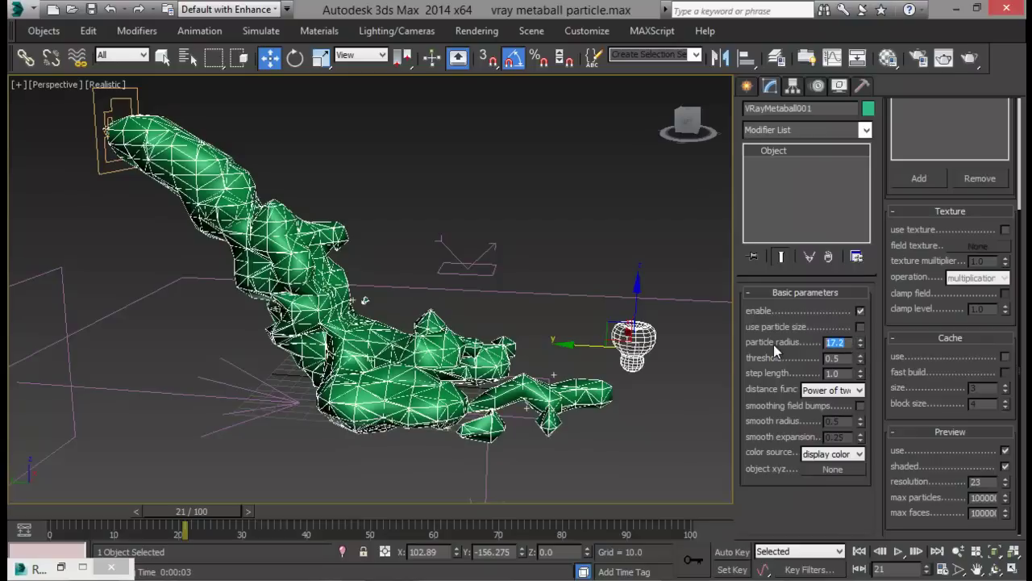
text(15)
key(Return)
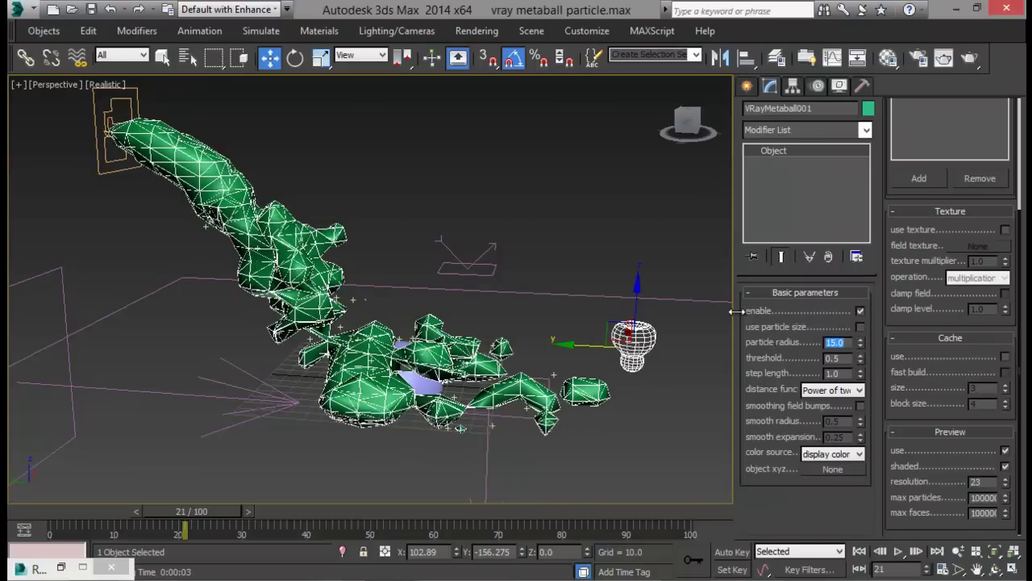
Step: Set the VRayMetaball's threshold to 1.0 and inspect the thinner liquid around the dome
alt+middle_drag(540, 306, 474, 305)
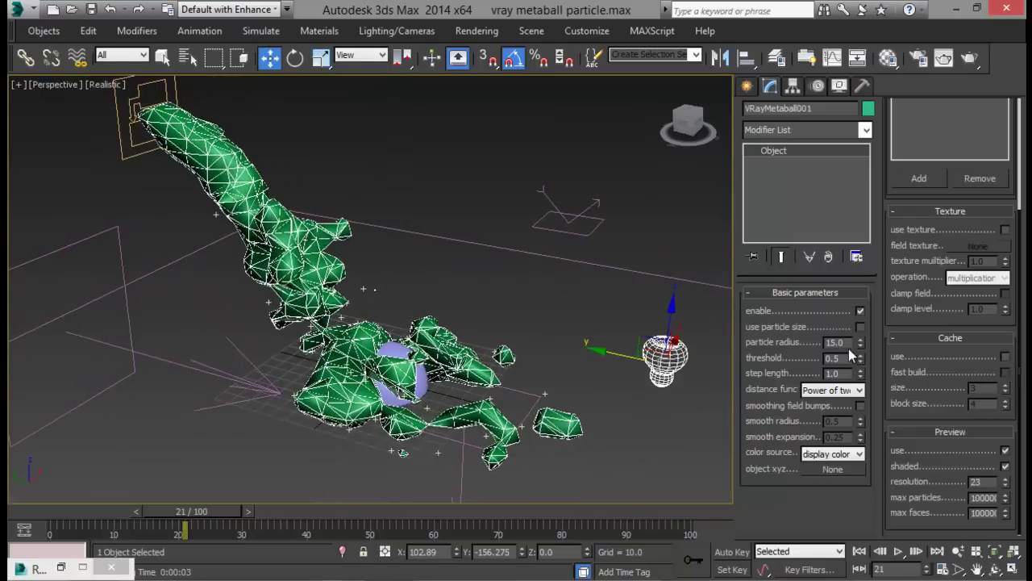
text(1)
key(Return)
alt+middle_drag(722, 355, 338, 376)
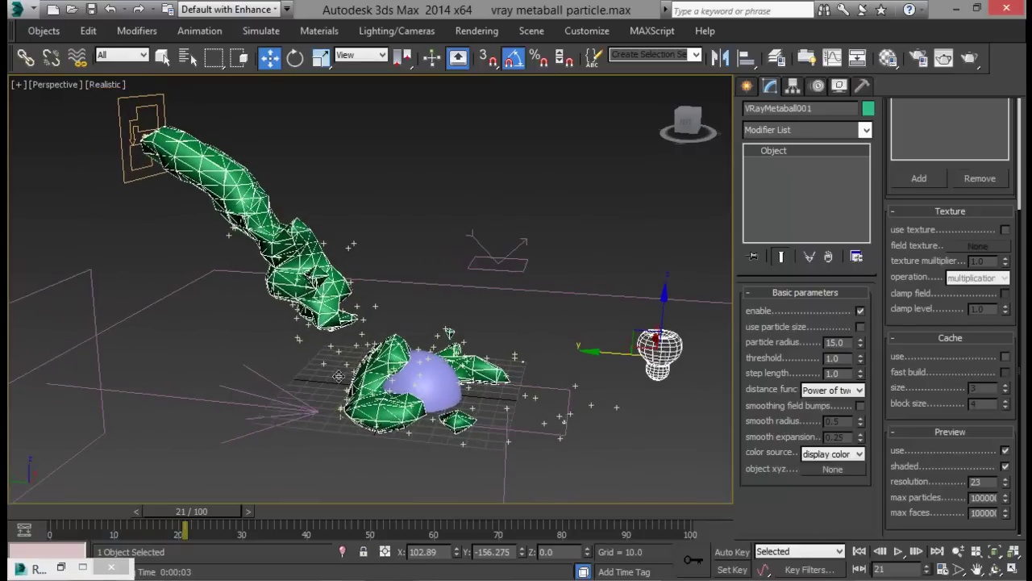
alt+middle_drag(430, 368, 337, 282)
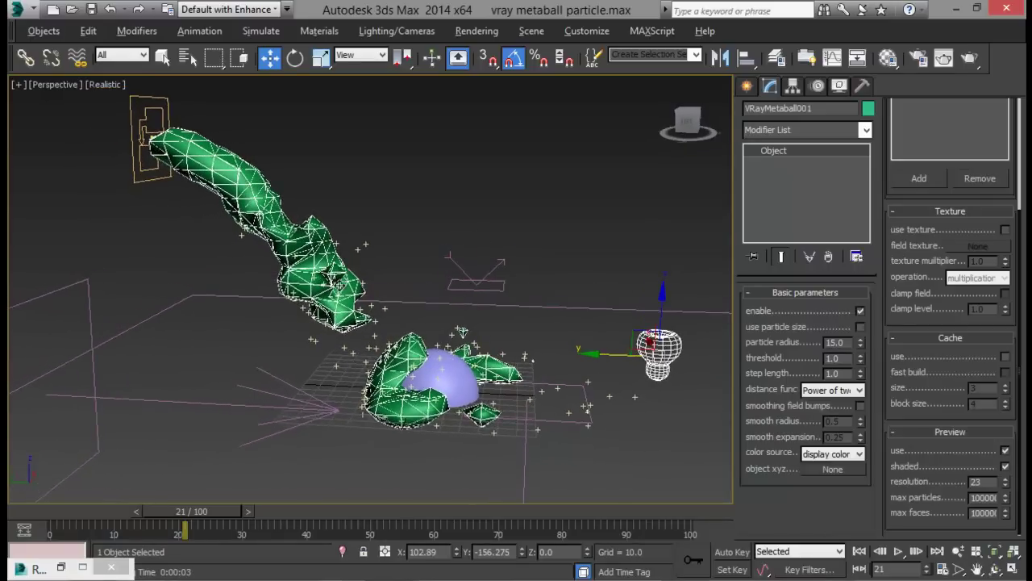
Step: Render the perspective view again to check the metaball liquid, then close the frame buffer
click(972, 57)
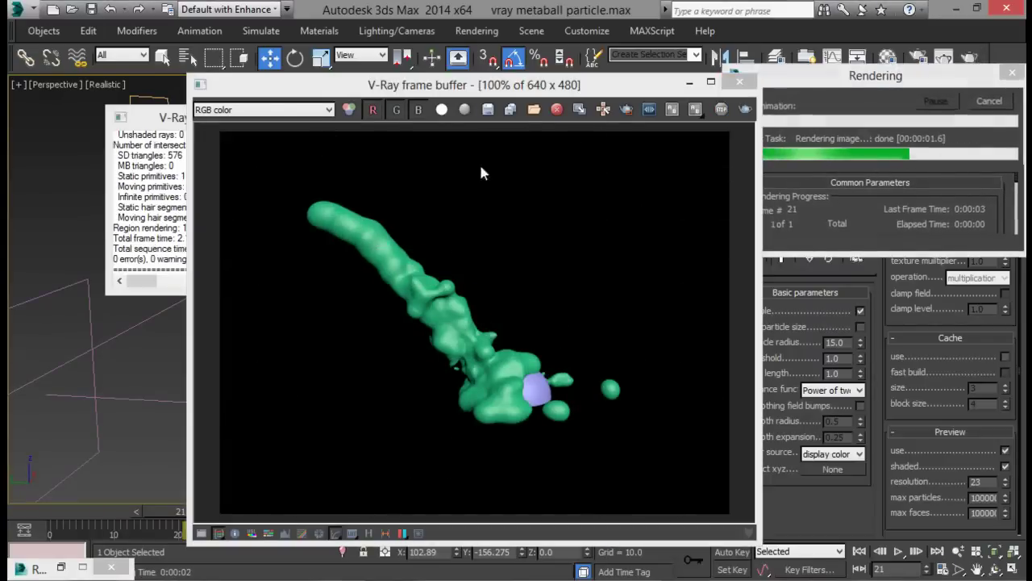
drag(482, 87, 823, 73)
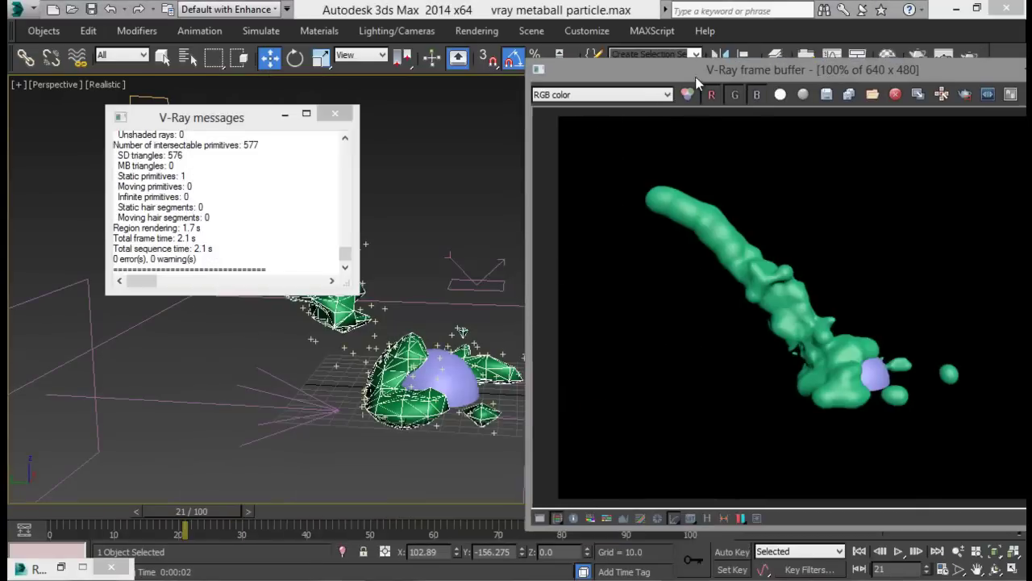
drag(696, 78, 524, 79)
click(904, 70)
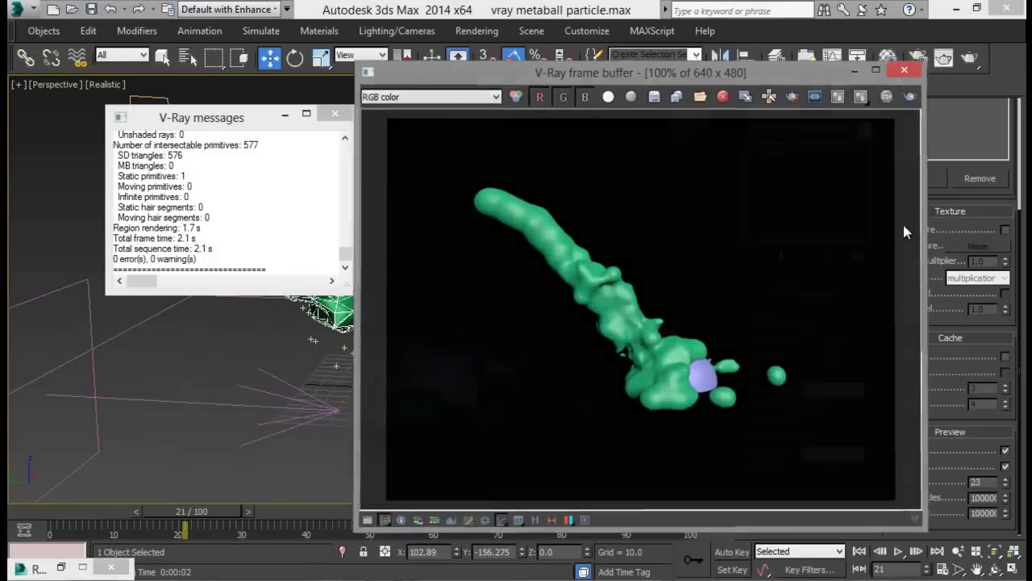
Step: Raise the VRayMetaball's preview resolution to 39 and move the V-Ray messages window clear of the liquid mesh
click(1006, 478)
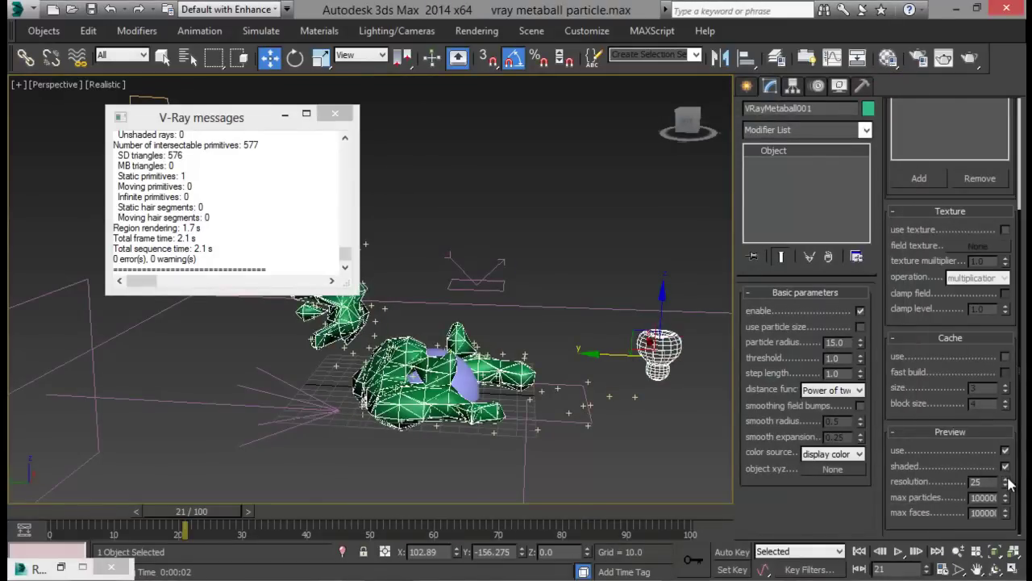
click(1006, 481)
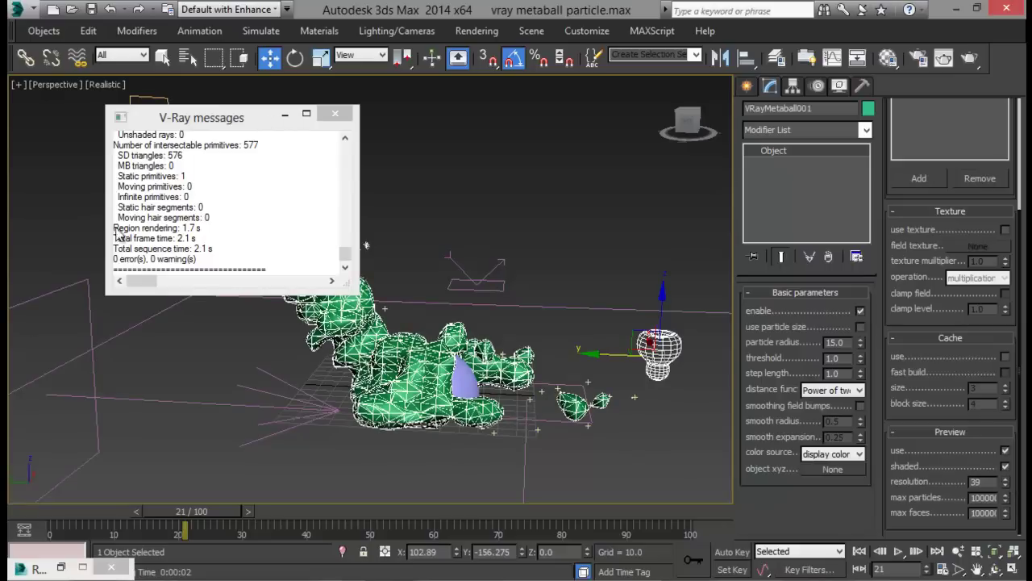
drag(261, 125, 11, 344)
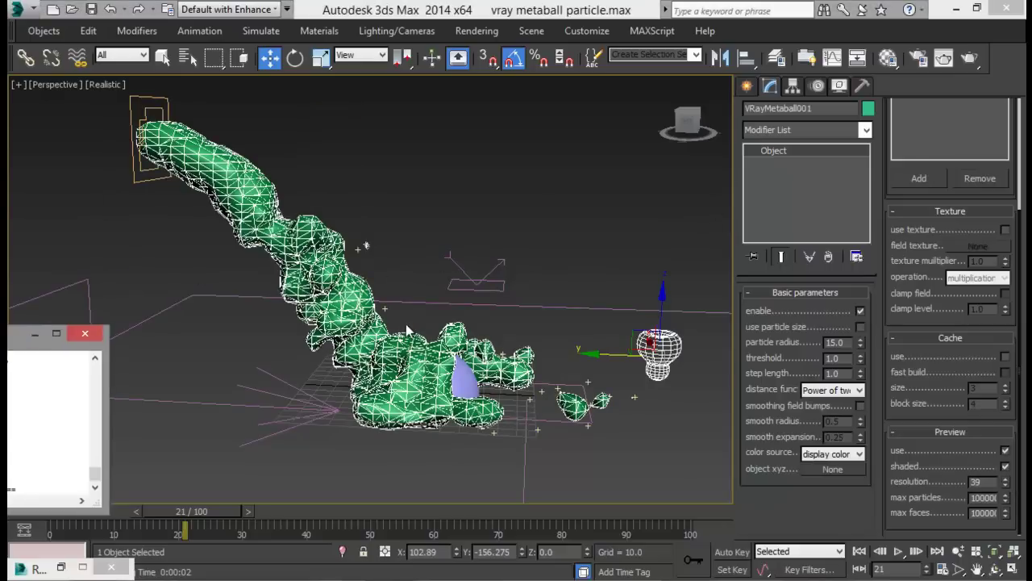
mouse_move(406, 330)
alt+middle_down()
mouse_move(380, 345)
mouse_move(403, 334)
alt+middle_up()
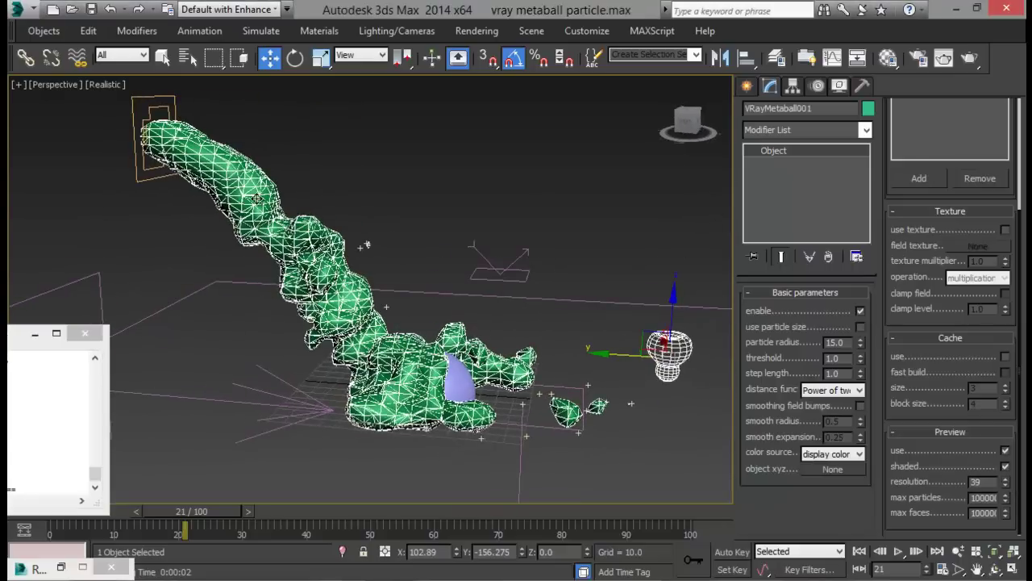
alt+middle_drag(257, 198, 268, 201)
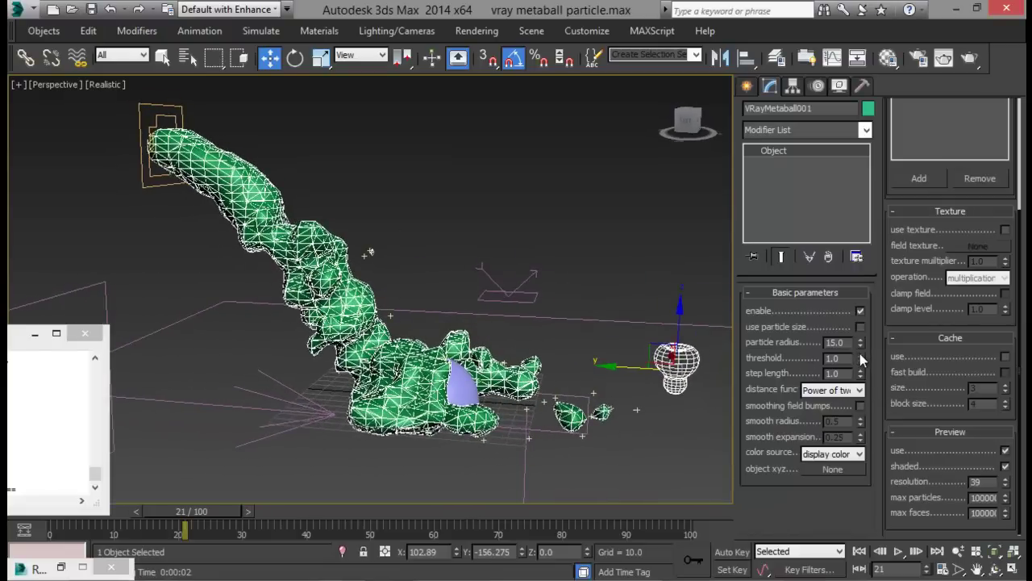
Step: Try a VRayMetaball threshold of 3.0, and settle on 1.5
drag(860, 353, 853, 352)
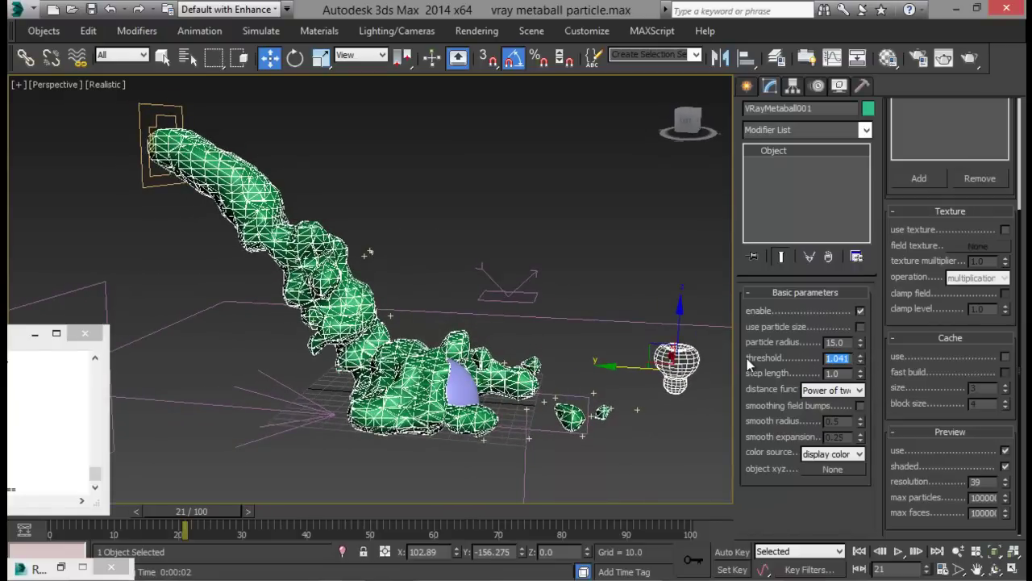
key(Return)
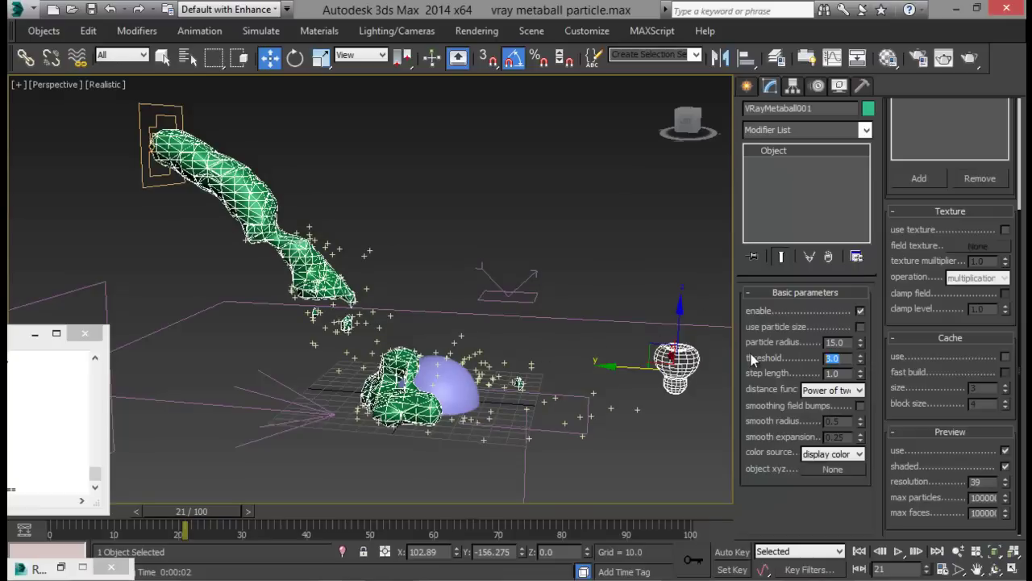
key(Return)
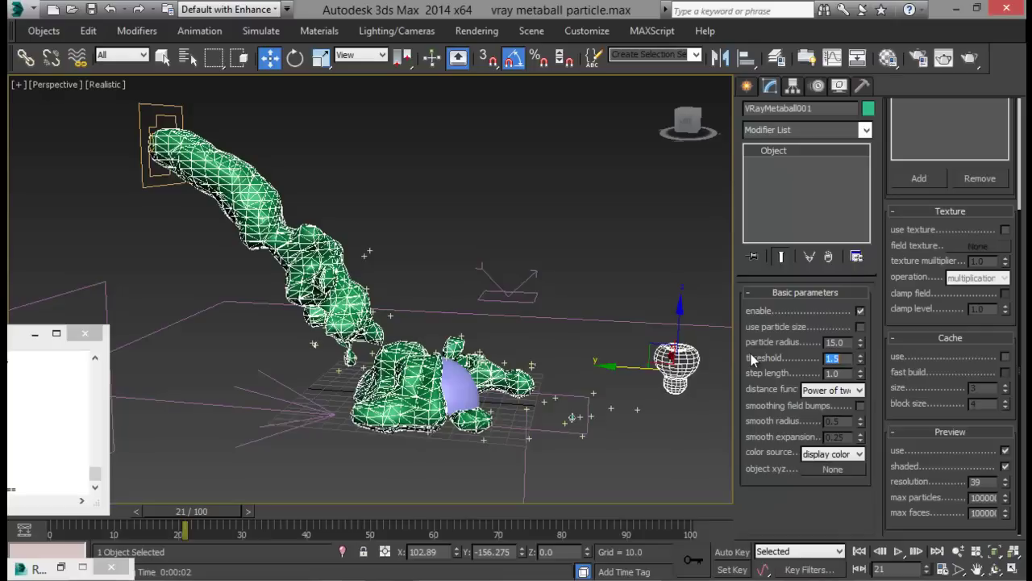
Step: Set the VRayMetaball's particle radius to 16
mouse_move(428, 299)
alt+middle_down()
mouse_move(493, 287)
mouse_move(438, 299)
alt+middle_up()
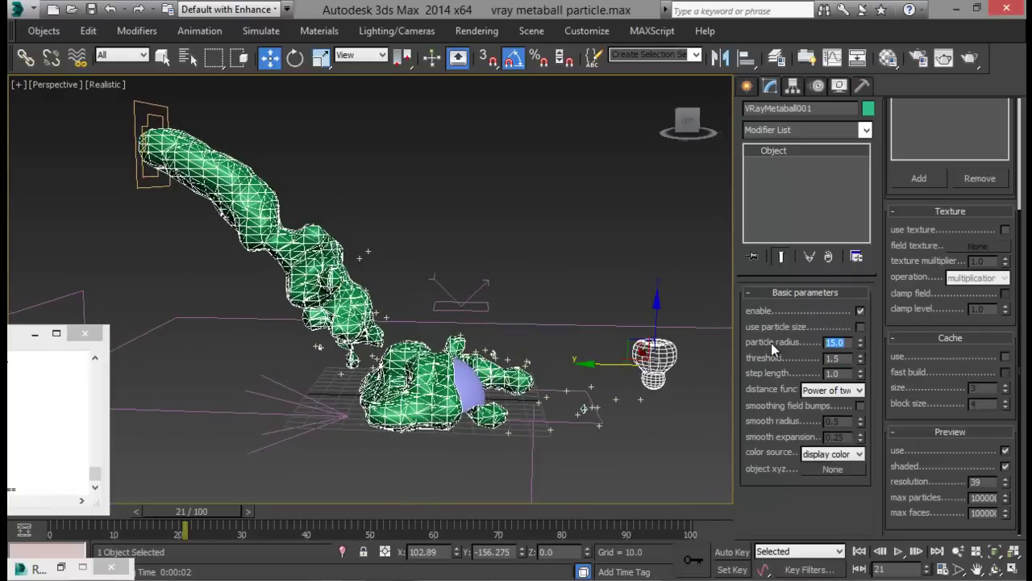
text(16)
key(Return)
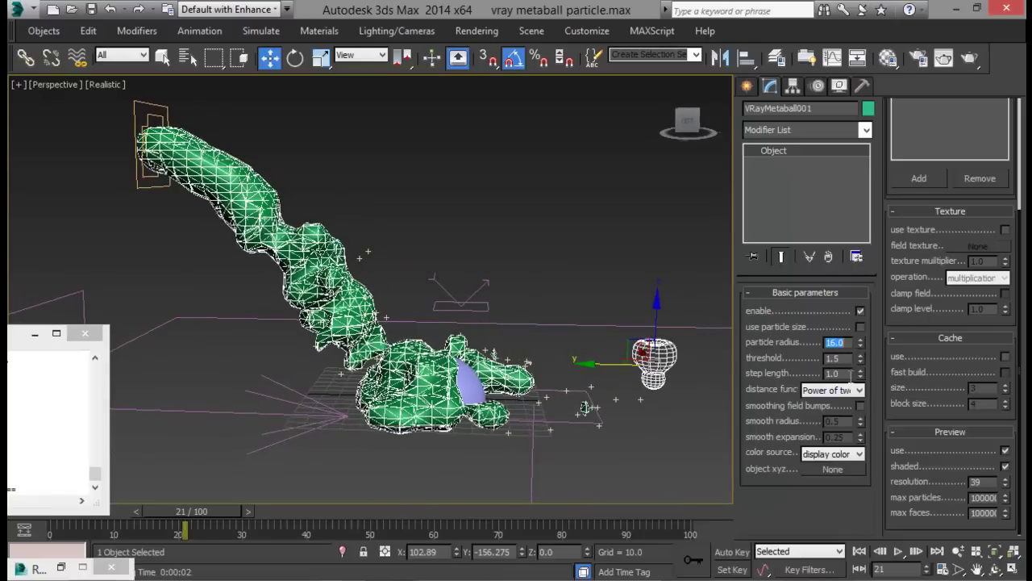
Step: Try adjusting the VRayMetaball's step length, and set it back to 1.0
click(861, 371)
drag(852, 374, 733, 372)
text(1.0)
key(Return)
scroll(966, 315, up, 5)
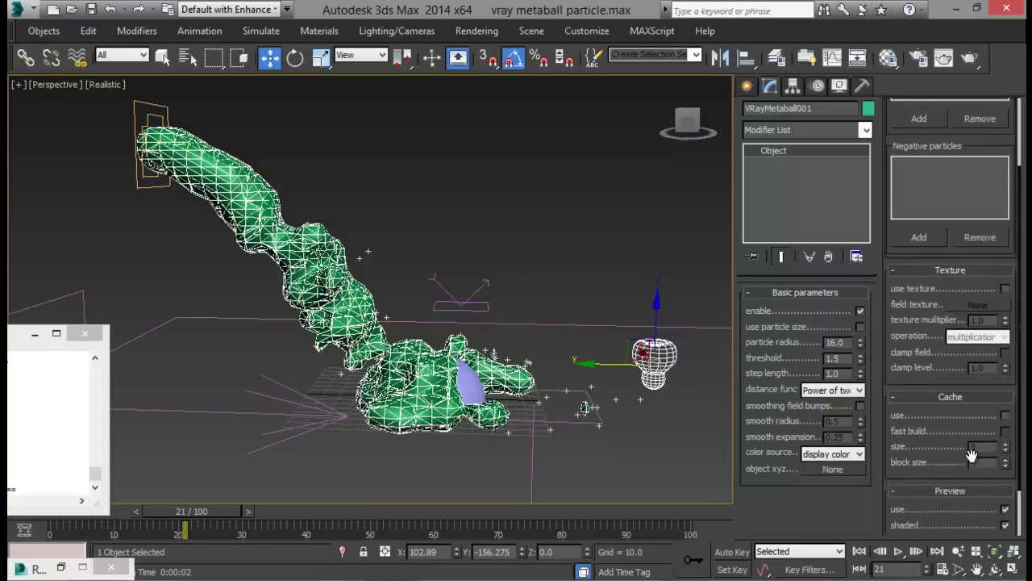
scroll(979, 276, down, 5)
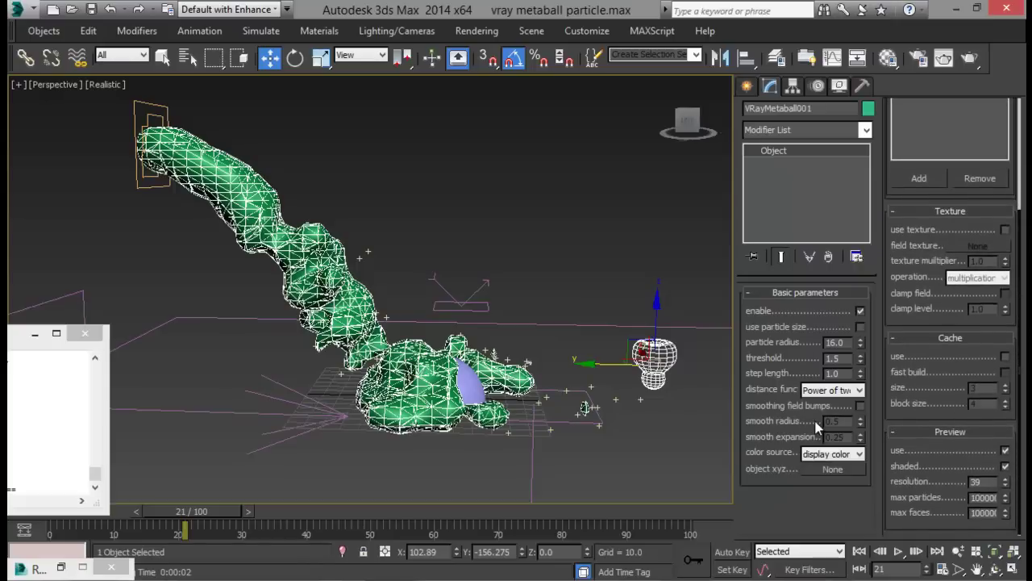
Step: Move the V-Ray messages window up and render the perspective view at frame 21 to check the metaball liquid
alt+middle_drag(609, 331, 543, 382)
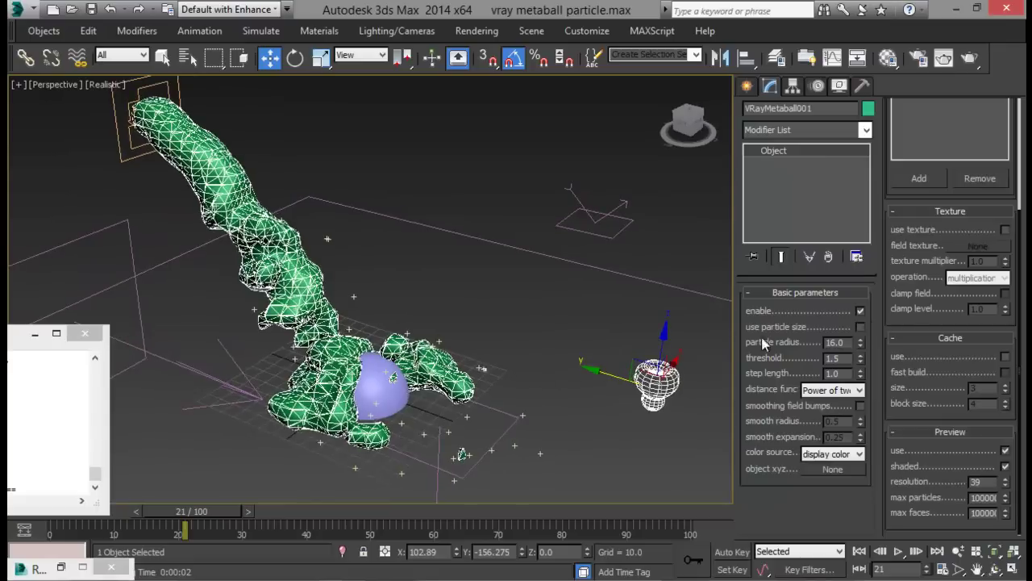
alt+middle_drag(403, 339, 413, 288)
drag(16, 329, 105, 232)
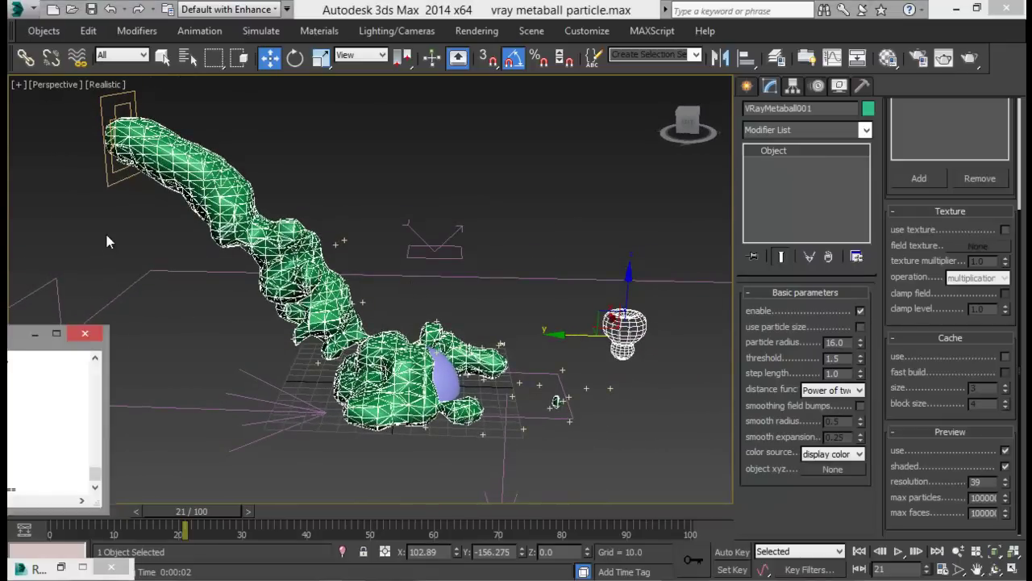
click(969, 57)
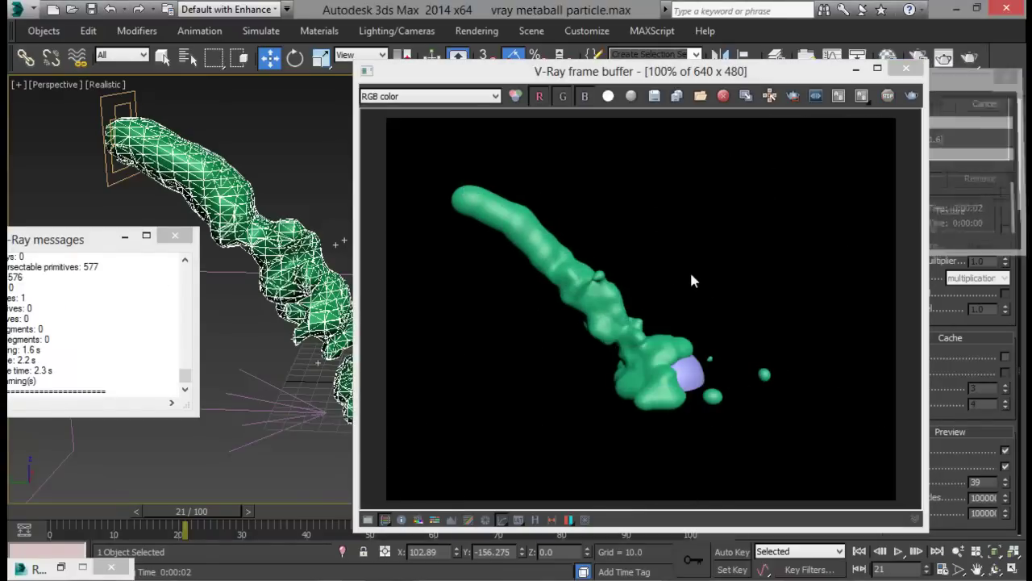
Step: Go to frame 73, render the splashed liquid there, and close the frame buffer and the V-Ray messages window
drag(228, 509, 553, 517)
drag(763, 65, 691, 33)
click(815, 68)
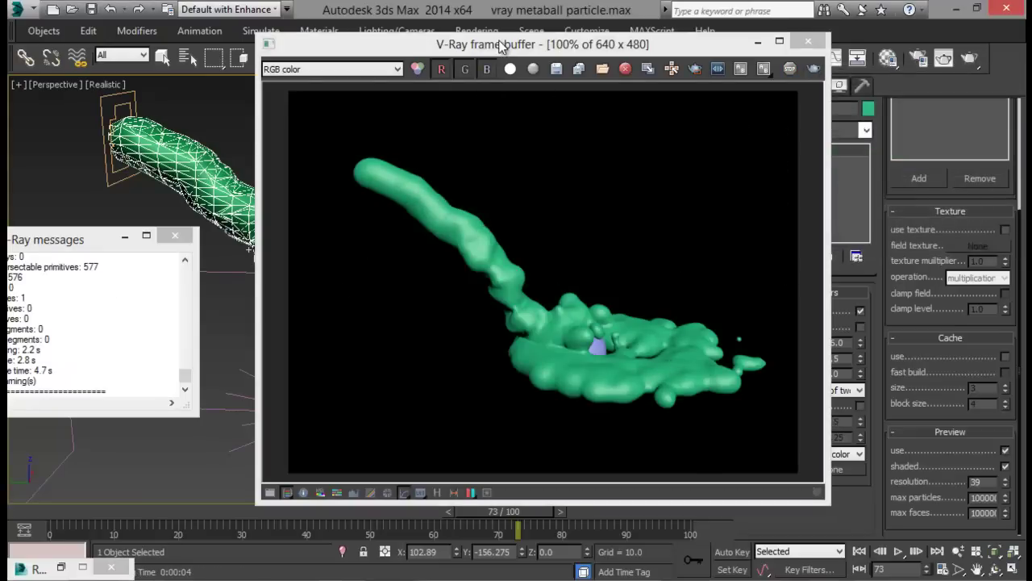
drag(577, 52, 259, 60)
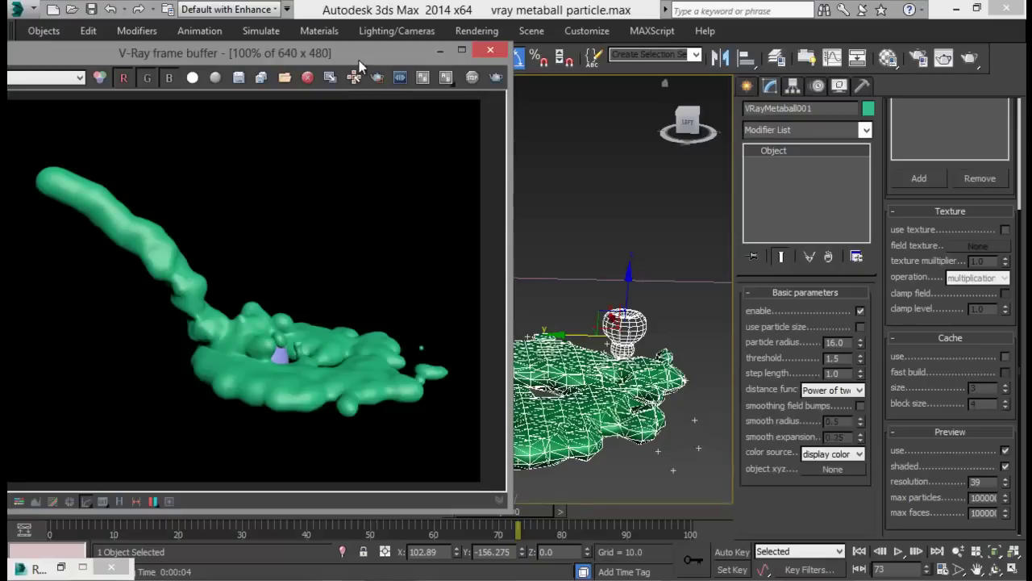
drag(358, 60, 437, 66)
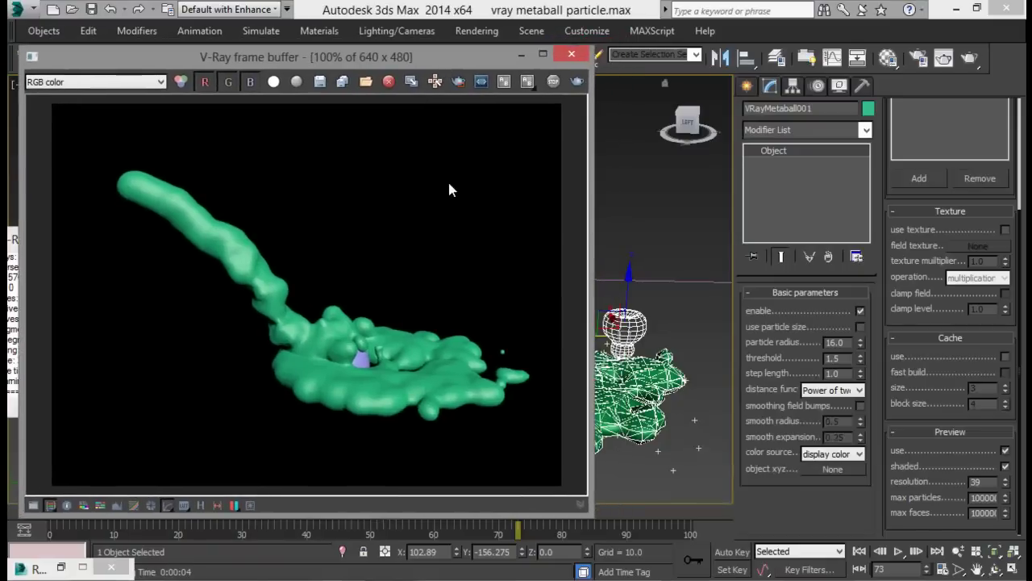
click(572, 54)
alt+middle_drag(579, 243, 202, 274)
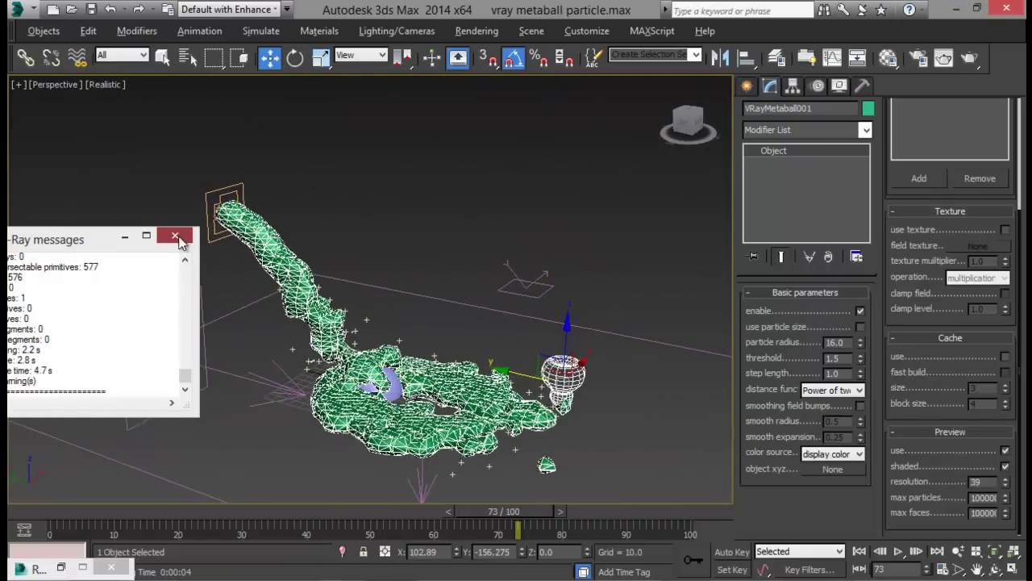
click(175, 236)
Step: Open the Material Editor and give the first material a light blue diffuse colour (50, 203, 241)
click(888, 57)
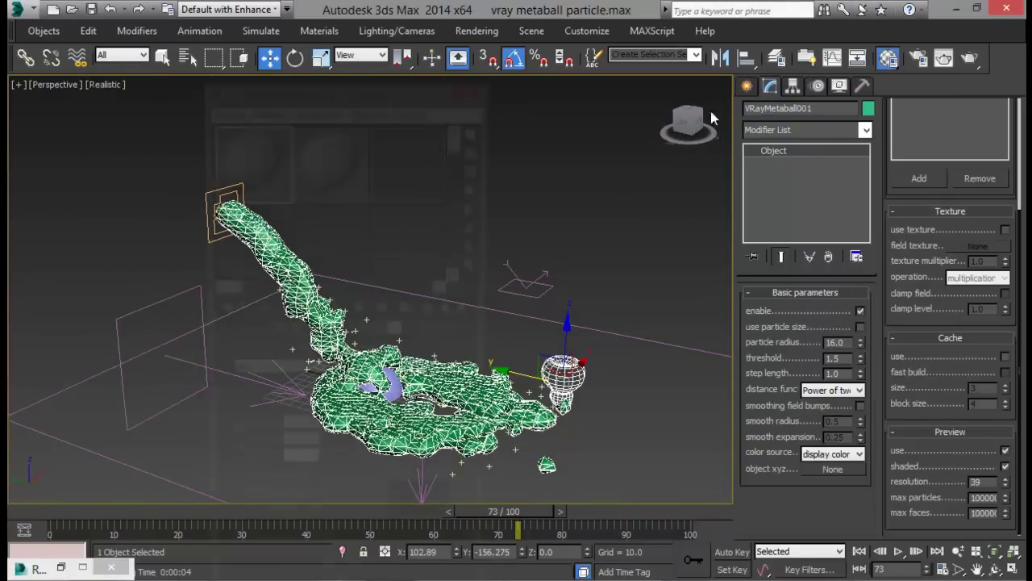
drag(402, 92, 808, 40)
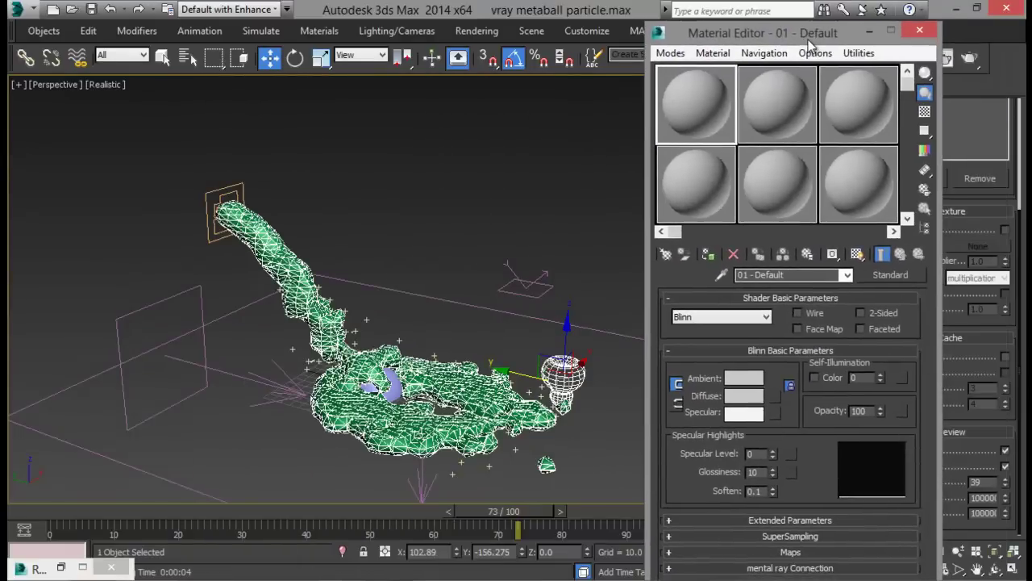
click(744, 395)
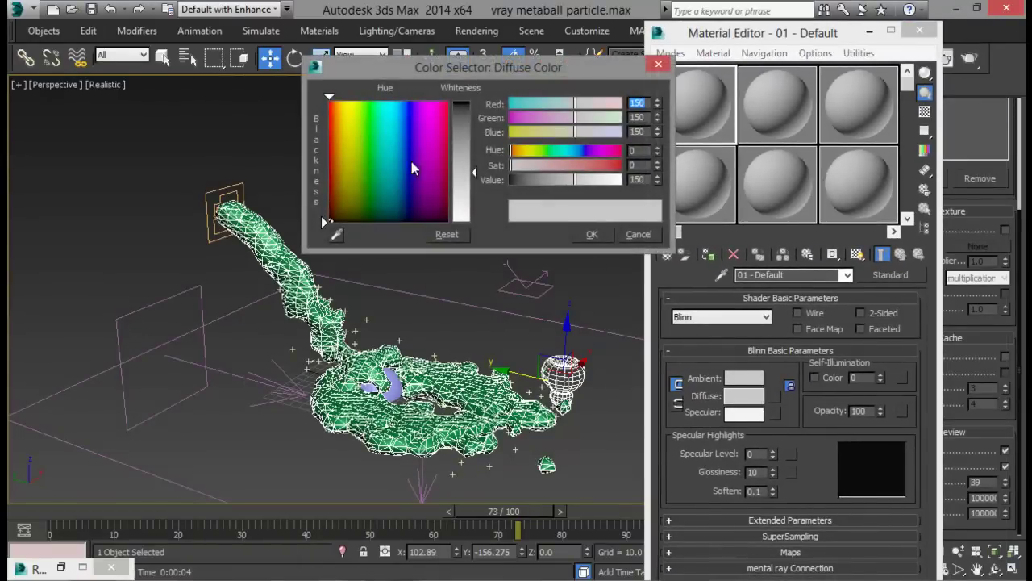
click(393, 110)
click(460, 126)
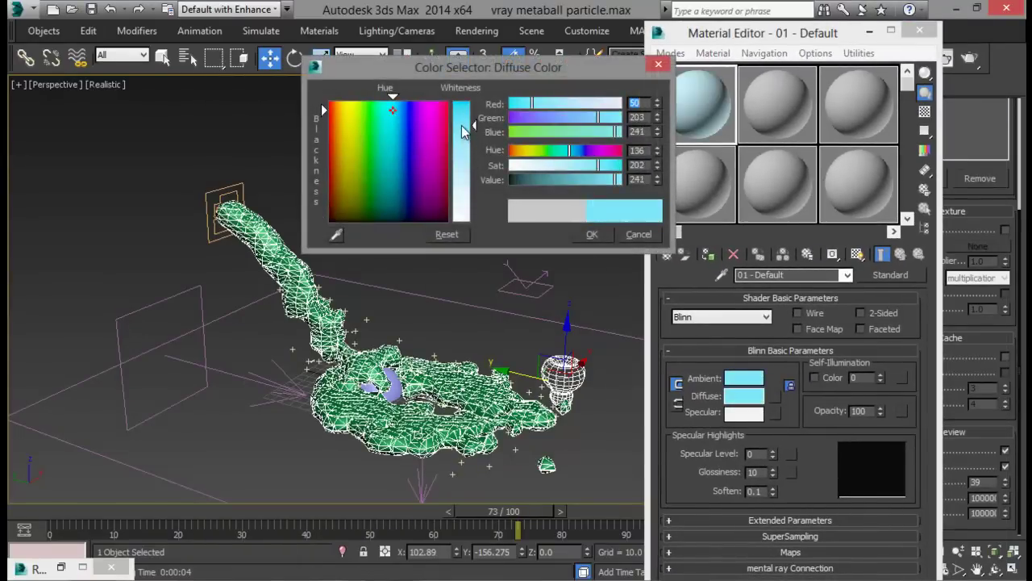
click(592, 234)
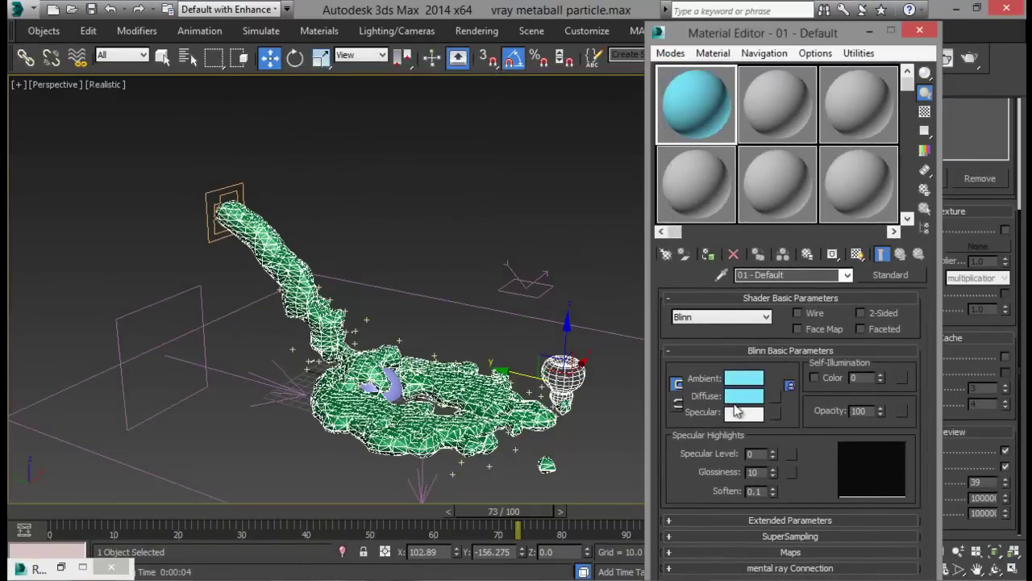
Step: Change the first material's type from Standard to VRayMtl
click(888, 275)
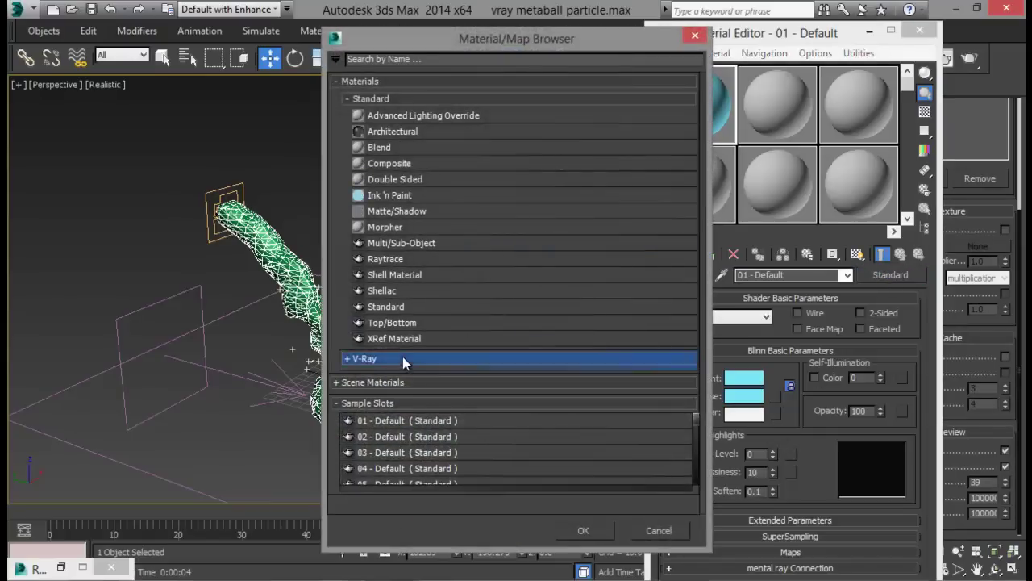
click(403, 357)
scroll(466, 288, down, 2)
double_click(409, 364)
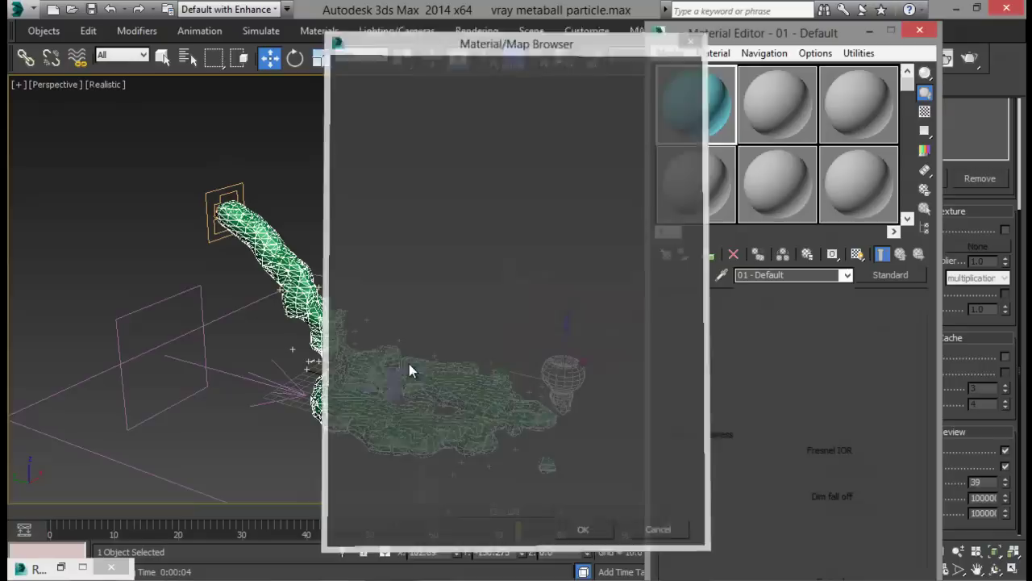
Step: Set the VRayMtl's diffuse colour to light blue (59, 180, 219)
click(767, 382)
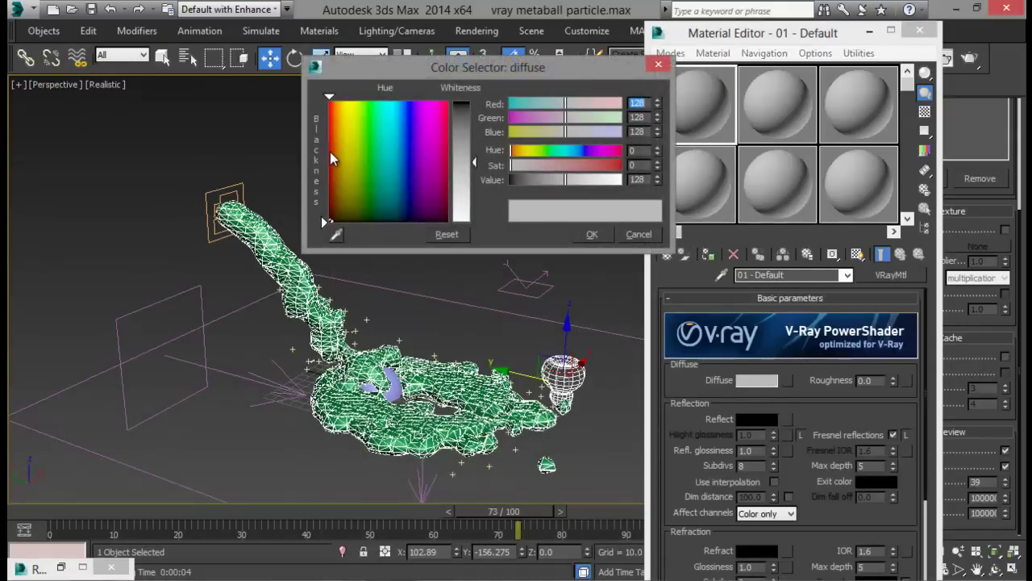
click(393, 123)
drag(475, 145, 473, 130)
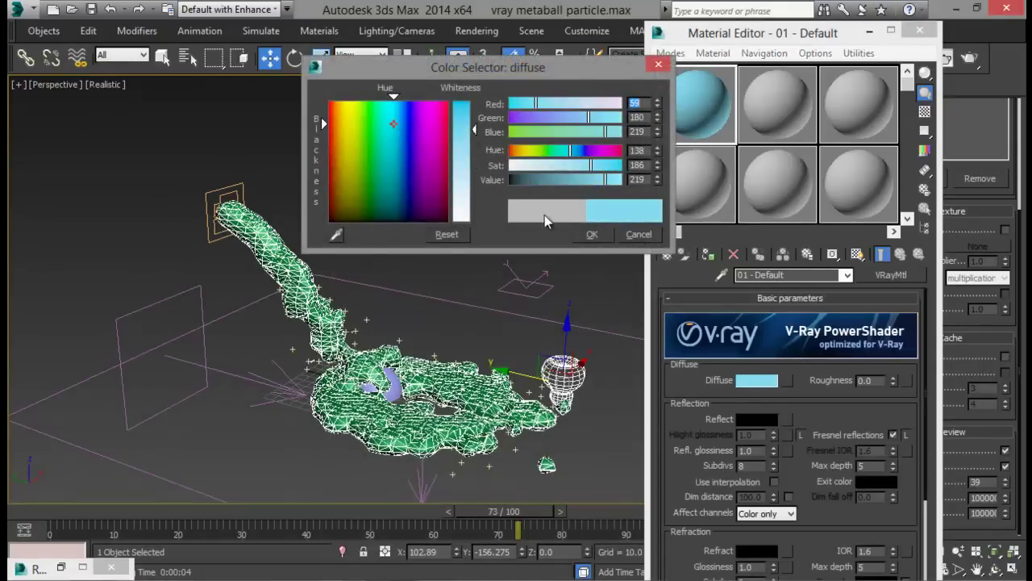
click(596, 235)
Step: Set the VRayMtl's reflection colour to a pale cyan (72, 163, 177)
click(757, 420)
click(391, 153)
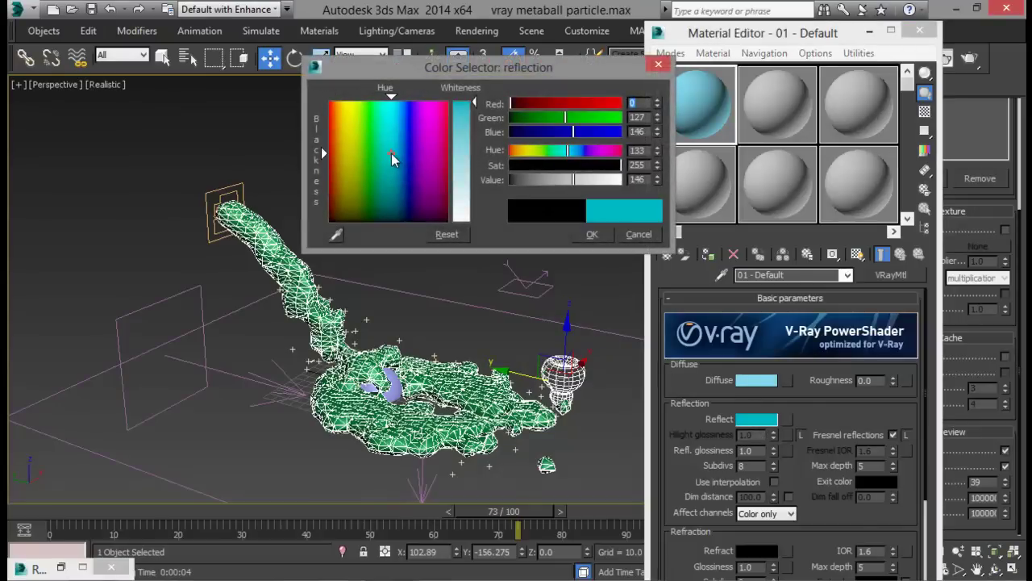
drag(475, 102, 470, 136)
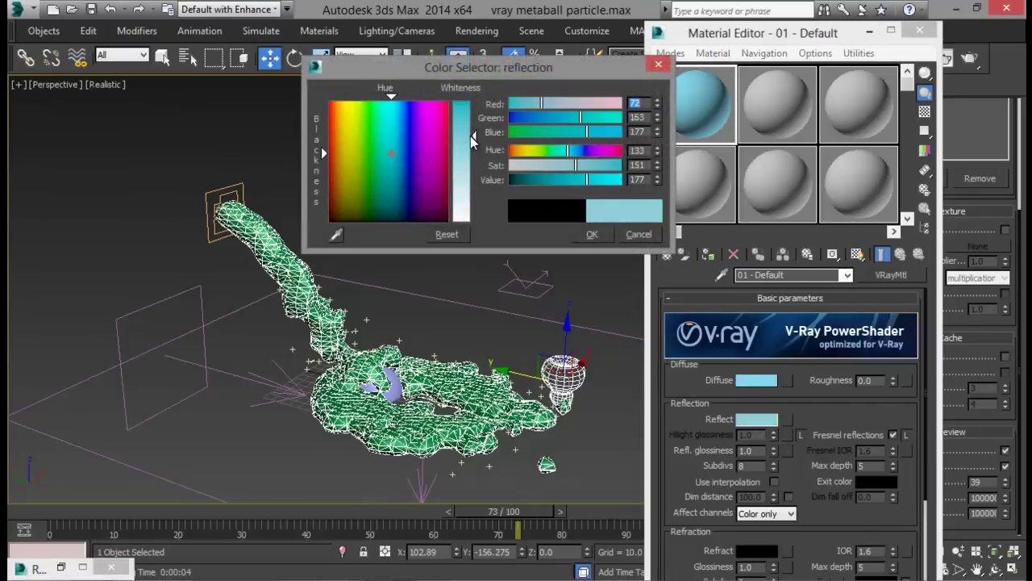
click(587, 235)
Step: Darken the VRayMtl's diffuse colour to a deep blue with red 0, green 43 and blue 77
click(756, 380)
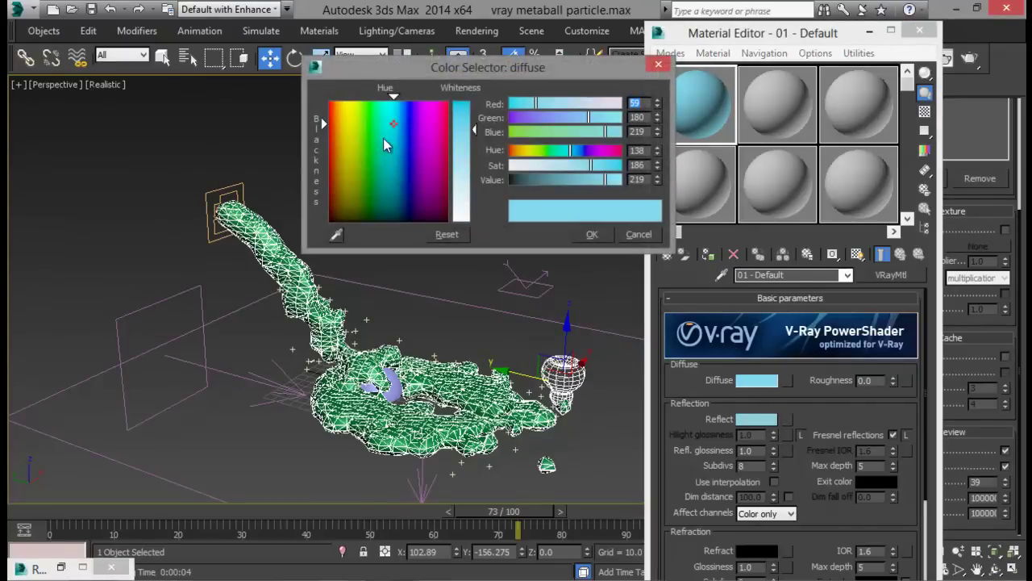
drag(399, 132, 406, 178)
drag(565, 180, 606, 166)
drag(388, 154, 398, 167)
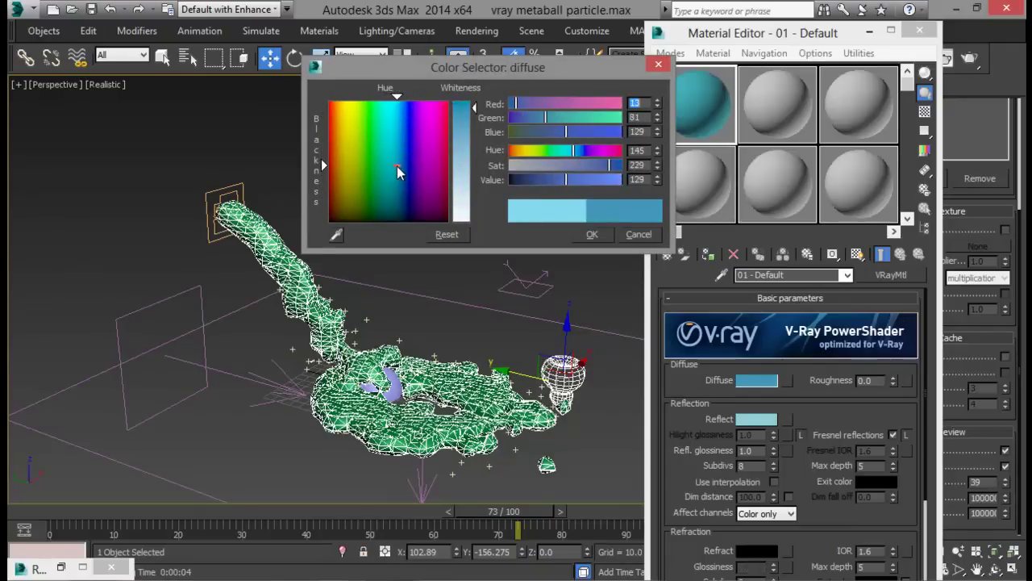
drag(566, 179, 543, 181)
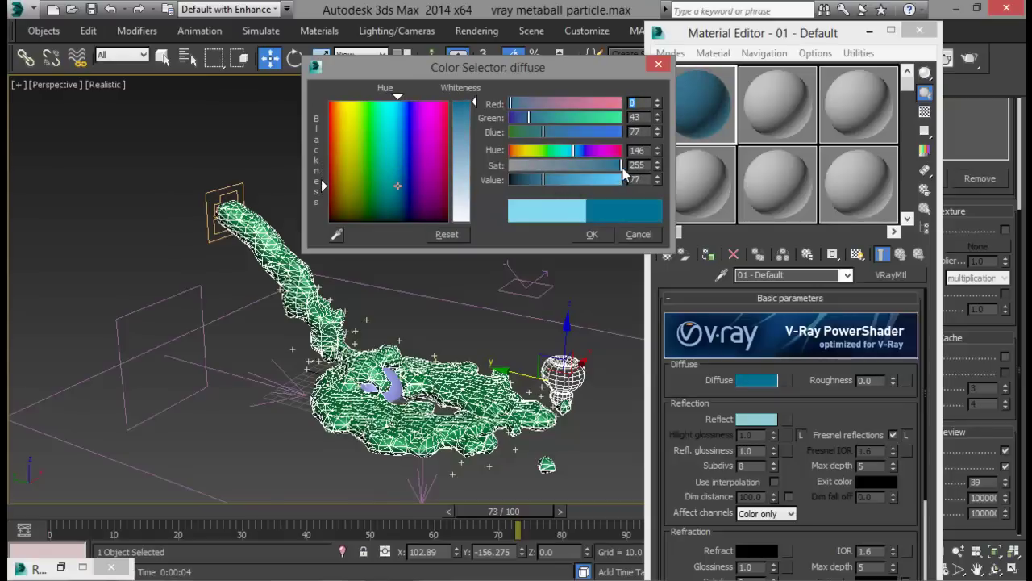
click(593, 234)
Step: Set the VRayMtl's reflection glossiness to 0.9 and bring the refraction settings into view
scroll(789, 380, down, 2)
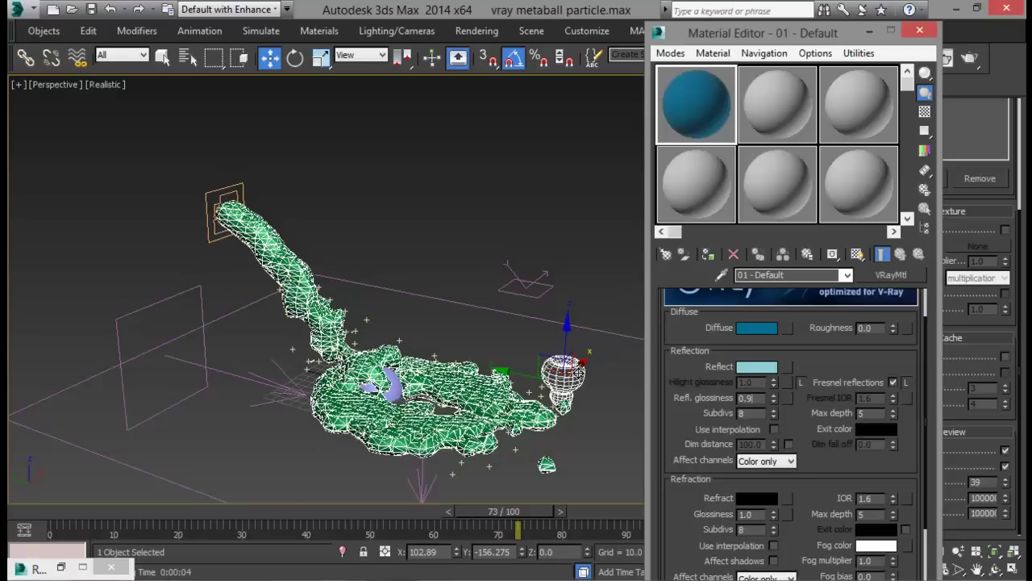
scroll(836, 481, down, 3)
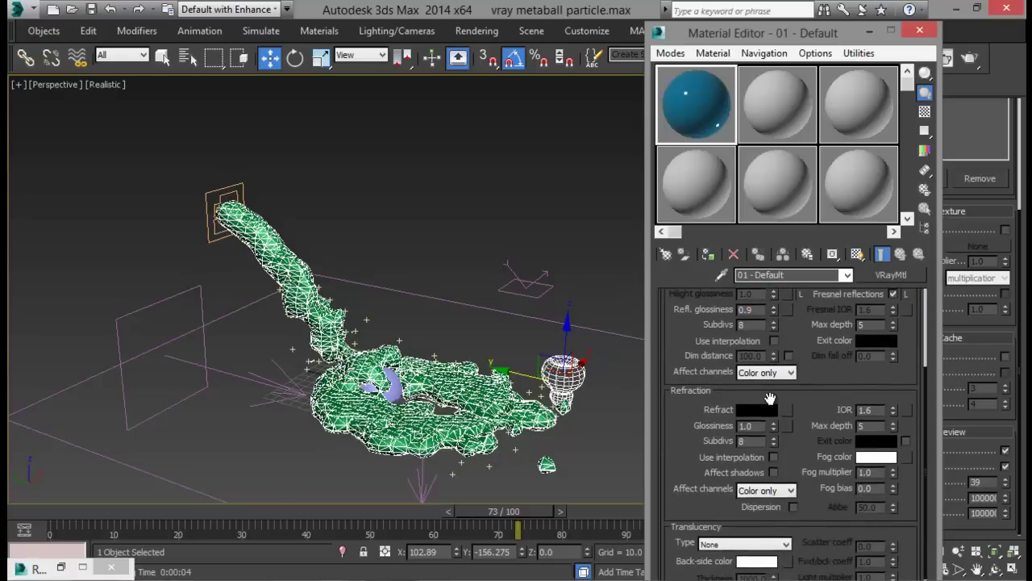
Step: Set the blue VRayMtl's refraction colour to light grey and its refraction glossiness to 0.8
click(756, 409)
drag(476, 101, 478, 233)
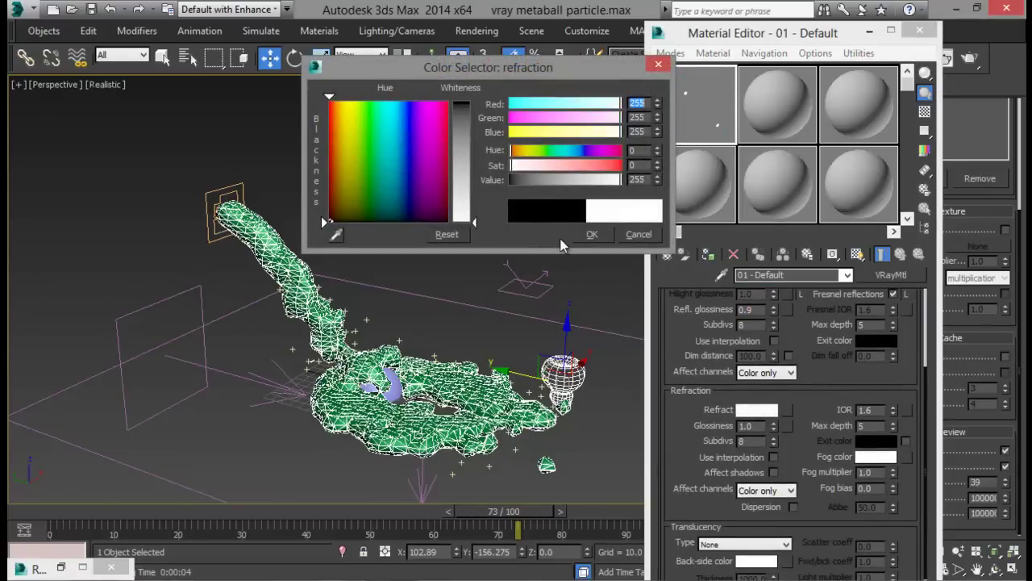
drag(475, 192, 473, 159)
click(592, 234)
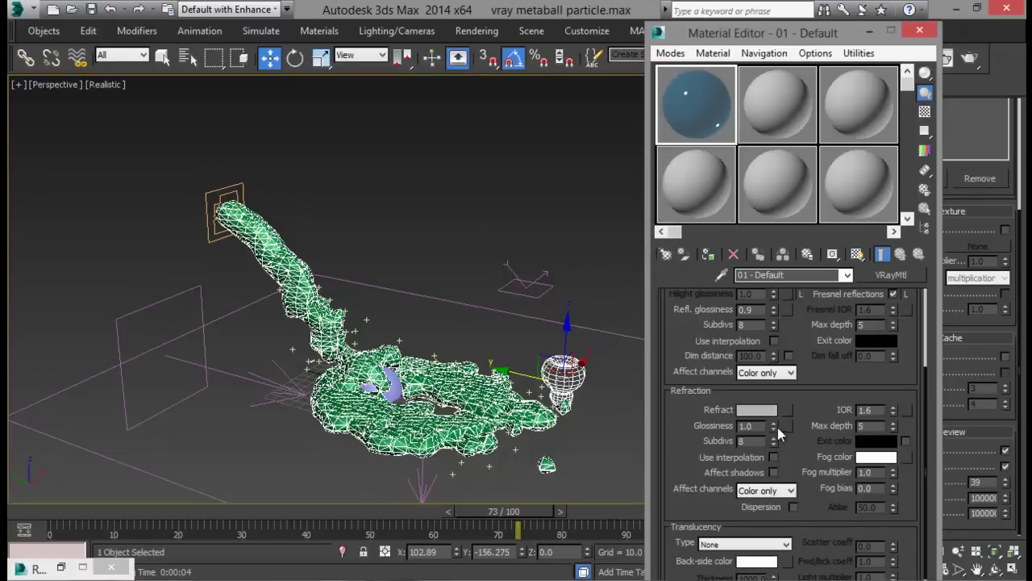
text(0.8)
key(Return)
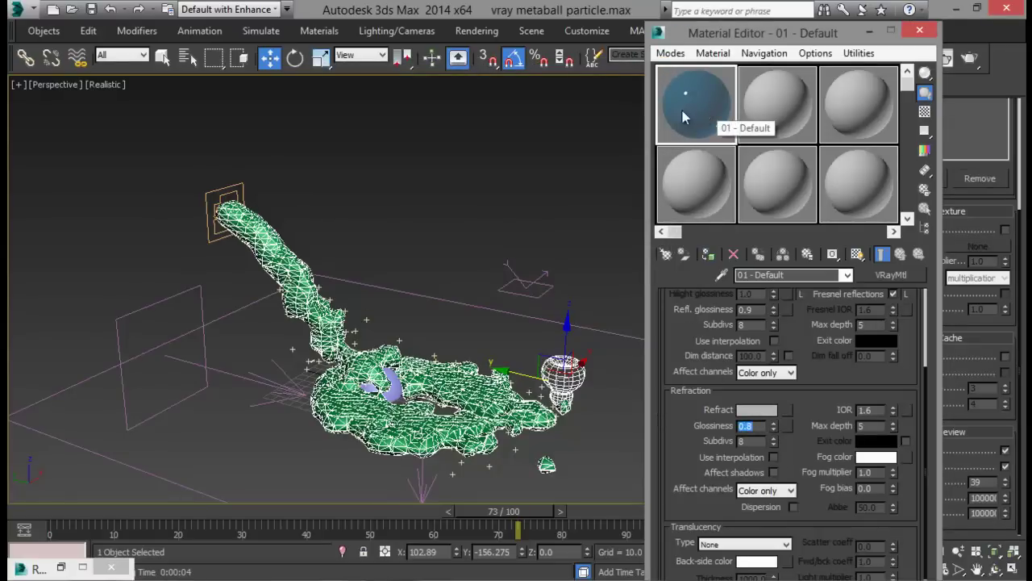
click(61, 567)
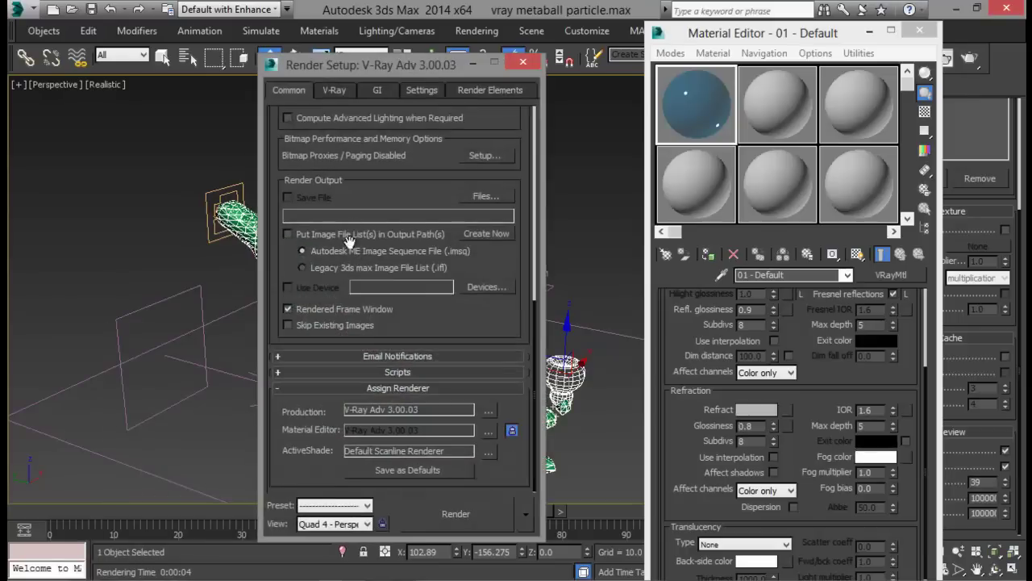
drag(402, 83, 265, 84)
click(329, 84)
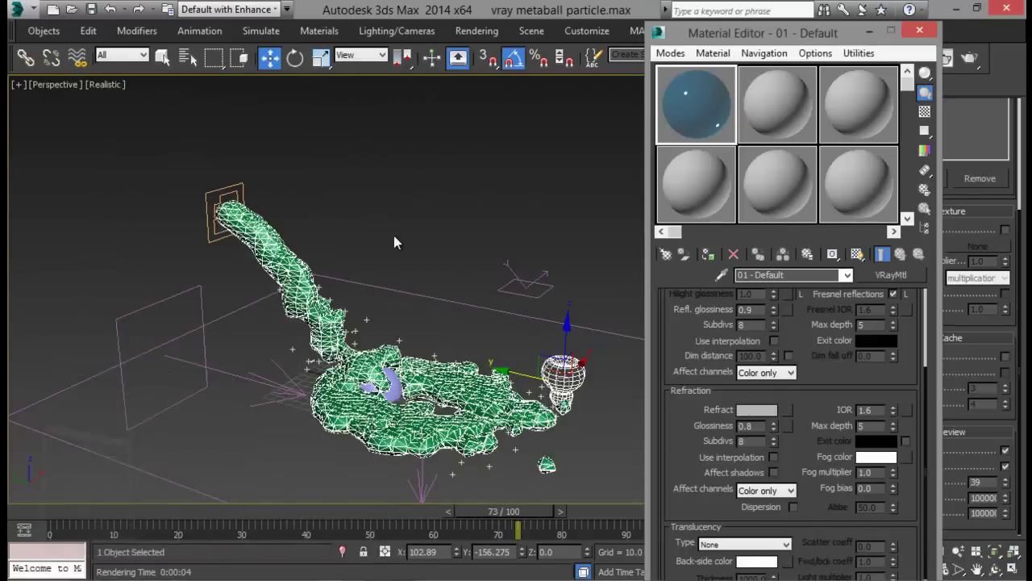
Step: Assign the blue VRayMtl to the VRayMetaball object
alt+middle_drag(394, 235, 298, 237)
click(459, 363)
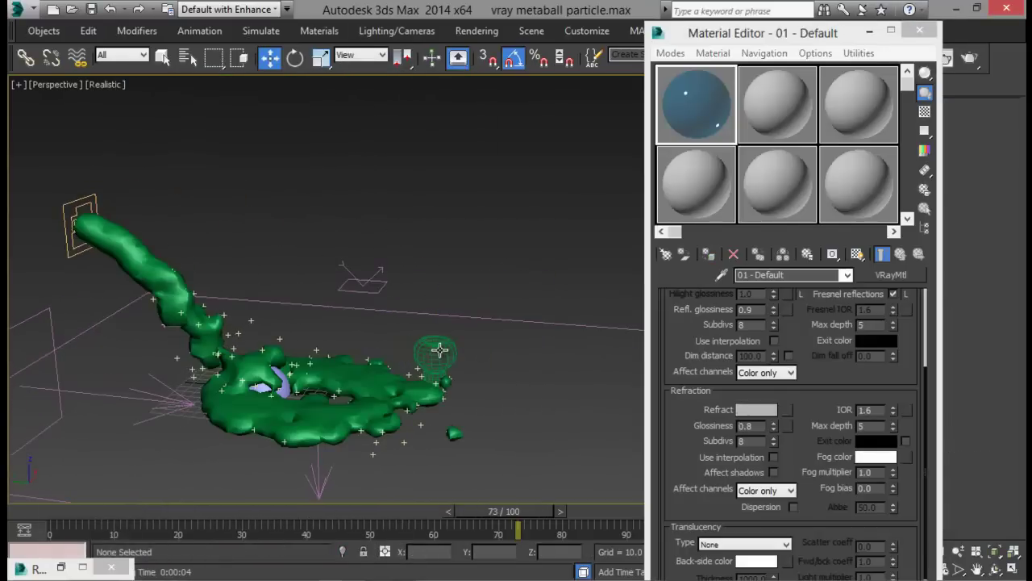
click(438, 350)
click(708, 253)
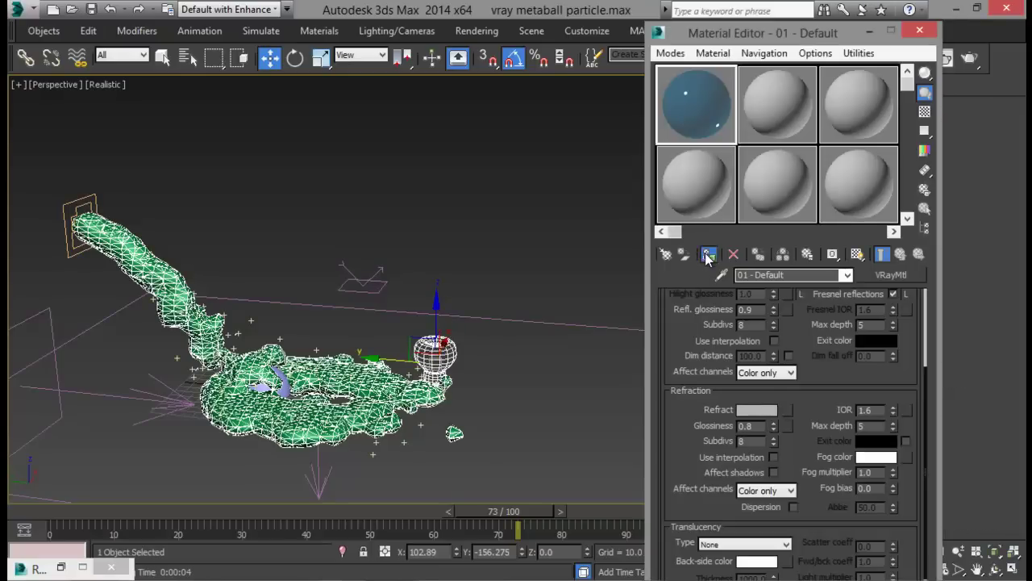
click(523, 395)
click(717, 87)
drag(717, 87, 447, 354)
alt+middle_drag(407, 315, 477, 339)
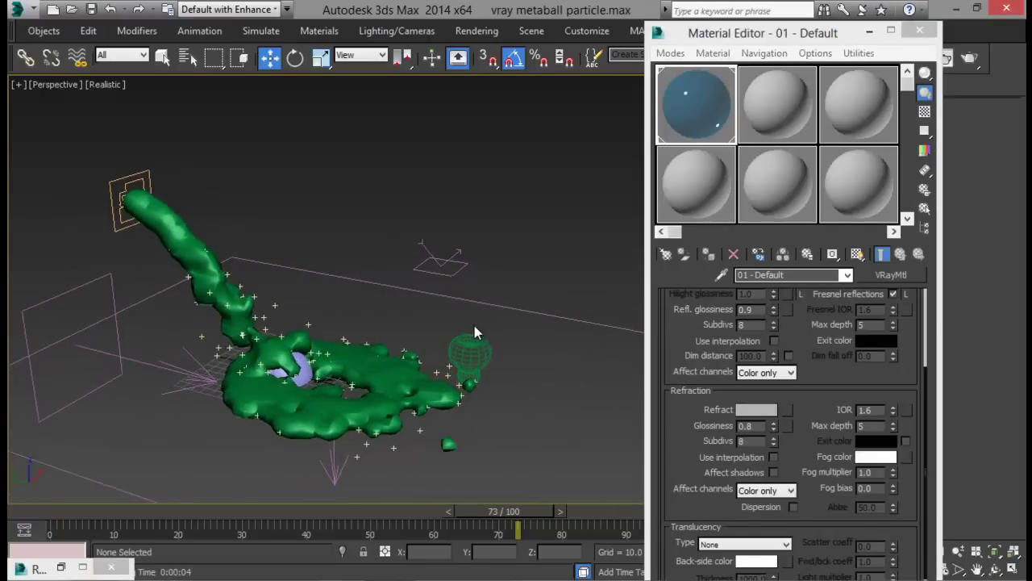
Step: Choose the second material slot and place a VRayPlane on the ground beside the metaball liquid
click(774, 95)
click(869, 30)
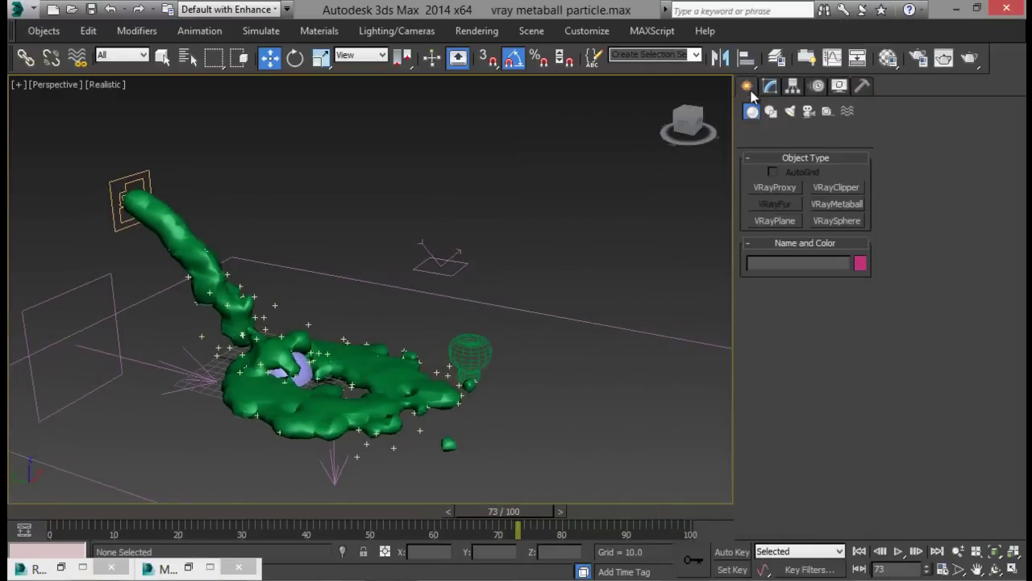
click(778, 220)
click(601, 406)
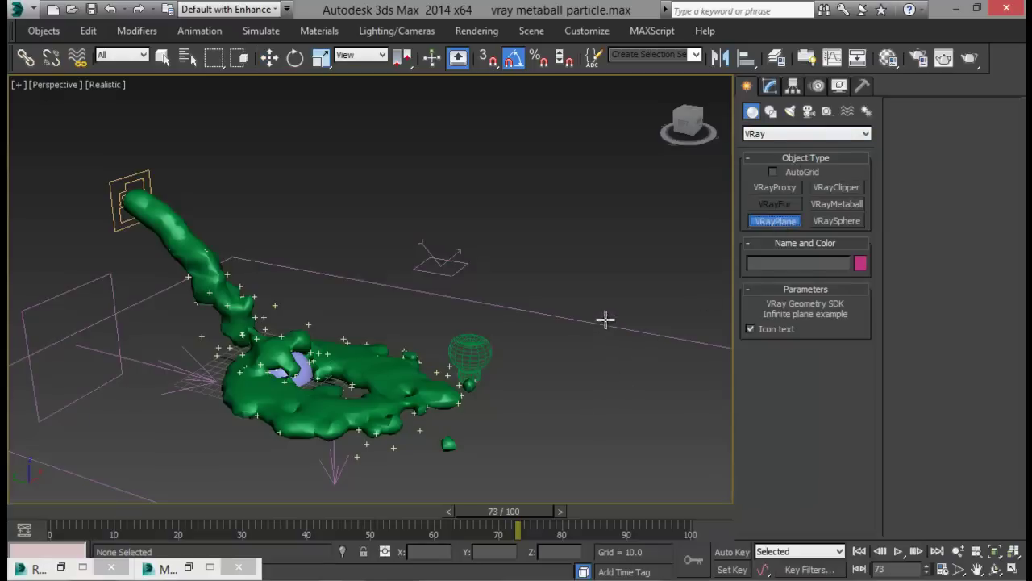
right_click(575, 360)
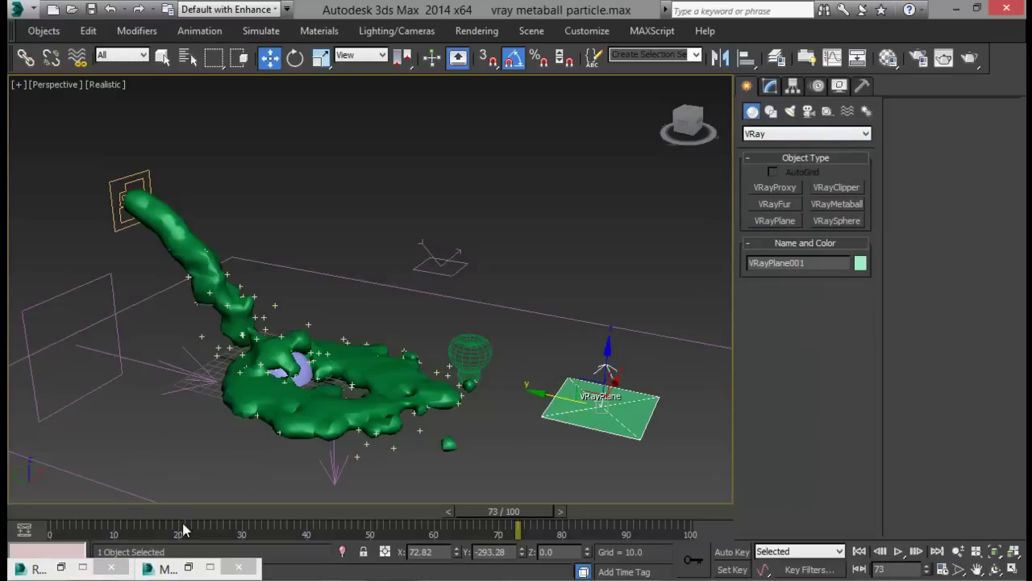
Step: Turn the second material into a VRayMtl with a pure white diffuse colour (255) and apply it to the VRayPlane
double_click(160, 570)
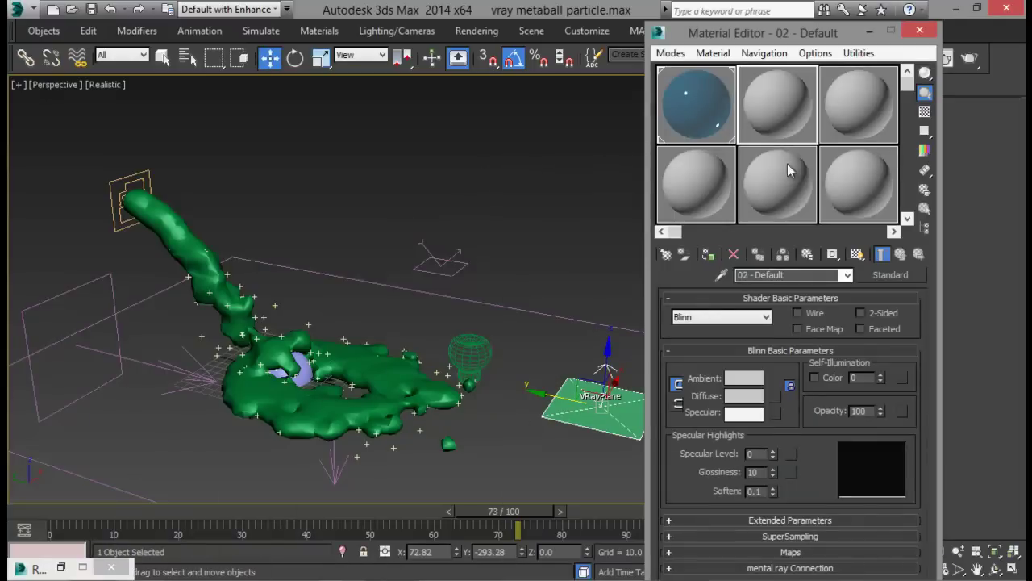
click(890, 275)
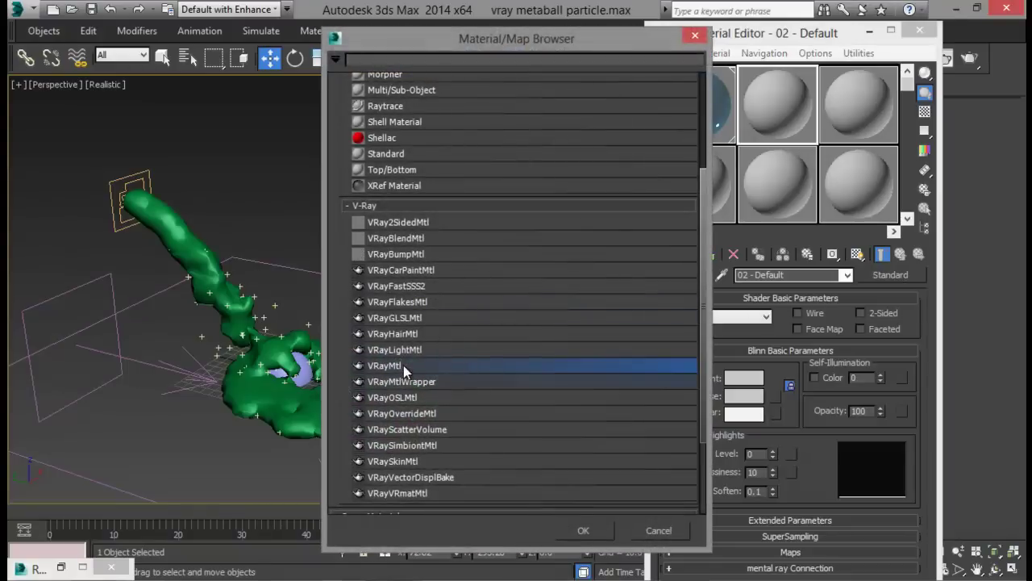
double_click(403, 365)
click(755, 379)
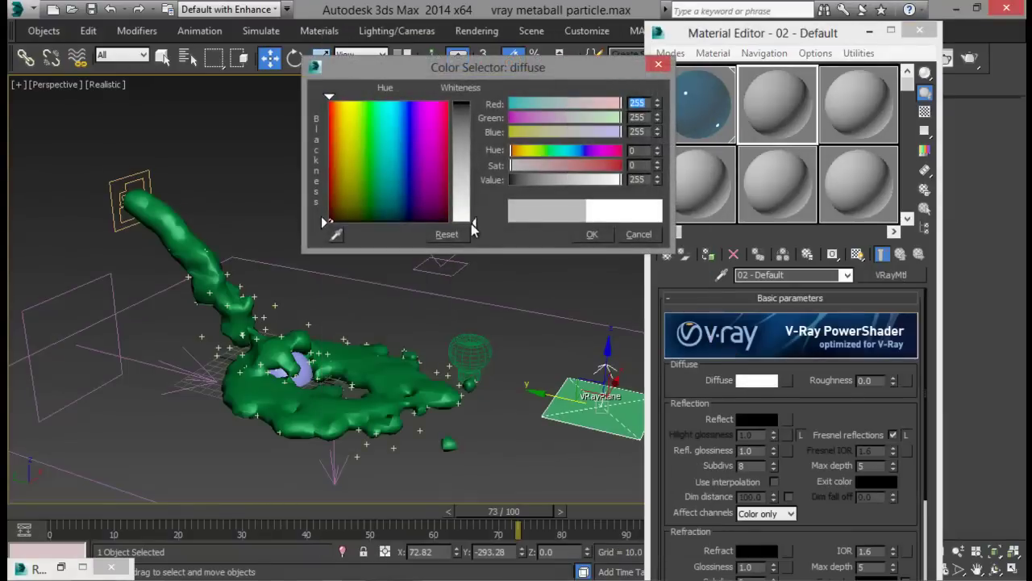
click(594, 234)
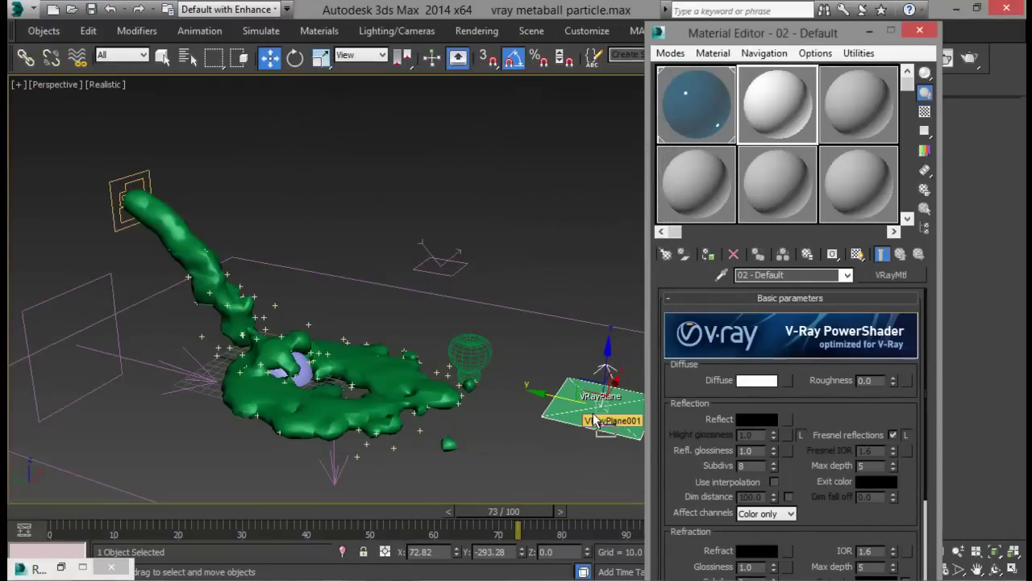
click(919, 30)
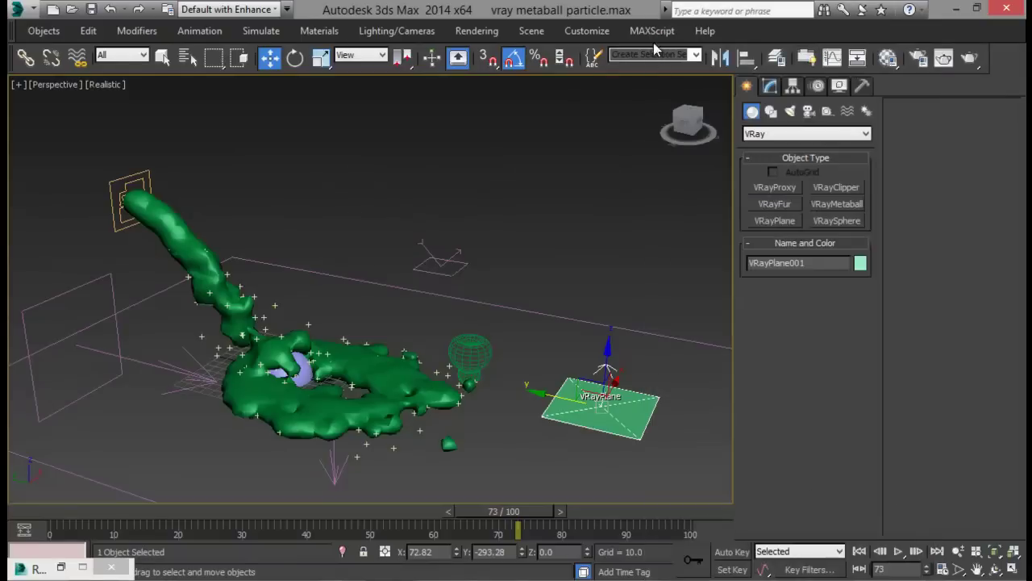
Step: Enable global illumination in the render setup and turn on ambient occlusion in its Advanced mode
click(919, 57)
drag(266, 83, 794, 43)
click(762, 70)
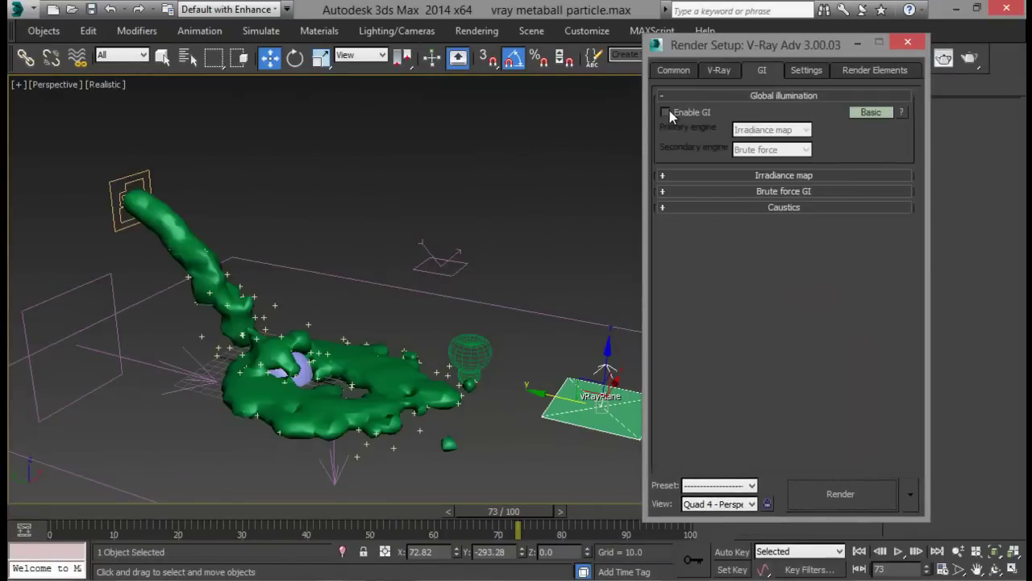
click(864, 113)
click(793, 213)
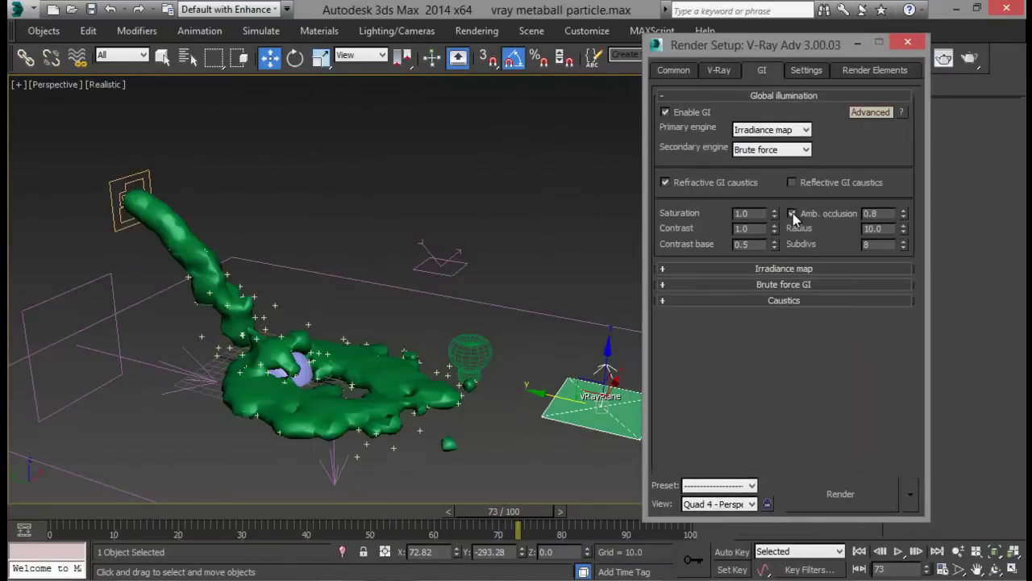
Step: Enable the GI environment in V-Ray's environment settings and minimise the render setup
click(722, 72)
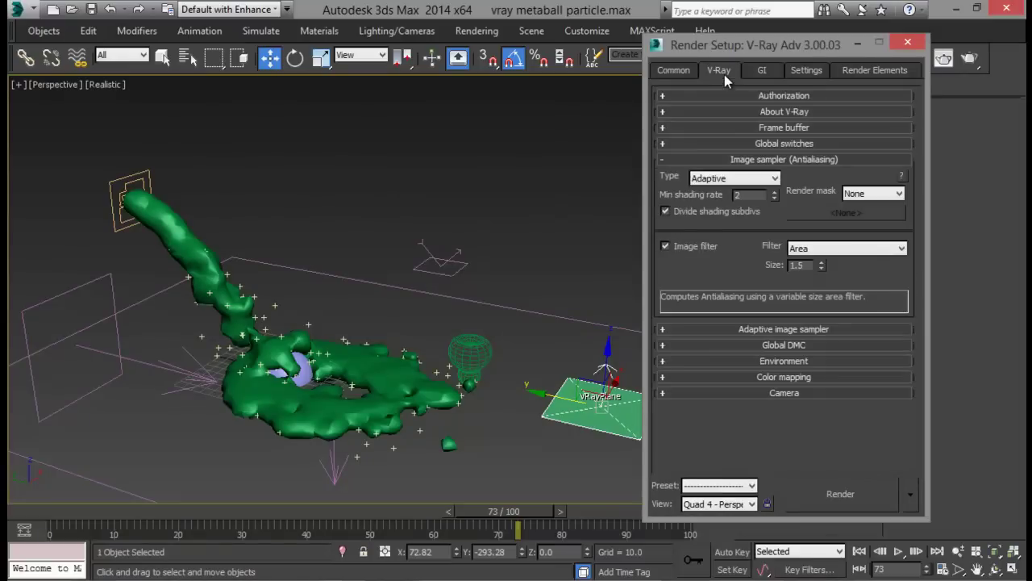
click(780, 361)
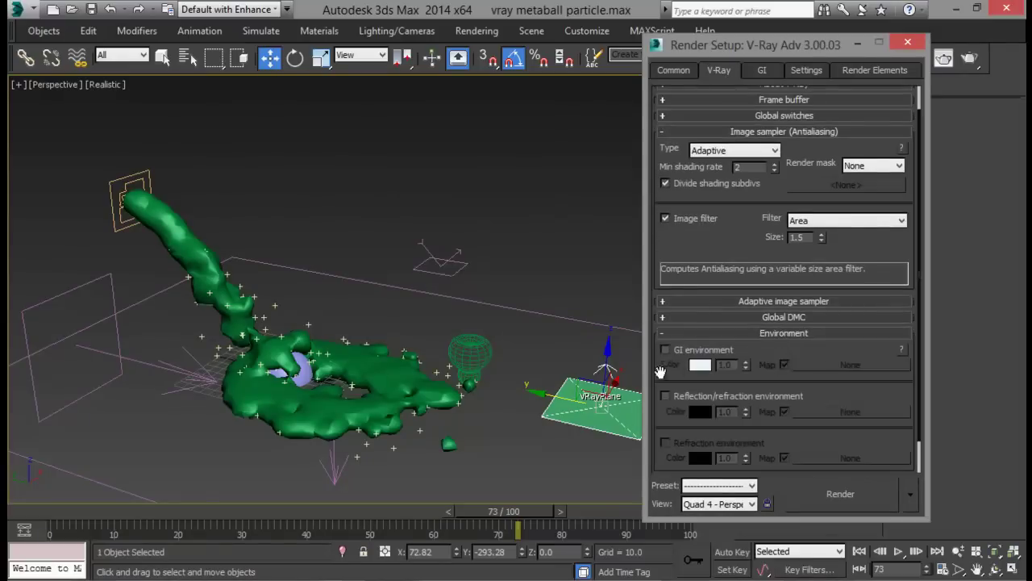
click(663, 351)
drag(824, 50, 713, 50)
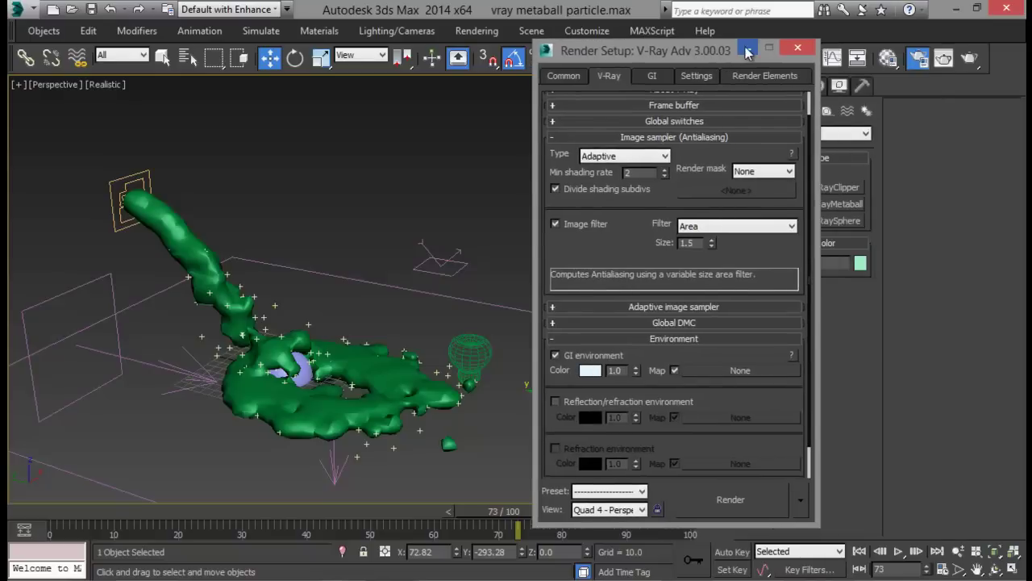
click(746, 43)
Step: Render frame 73 from a closer, higher view of the liquid and close the V-Ray frame buffer
scroll(517, 287, up, 2)
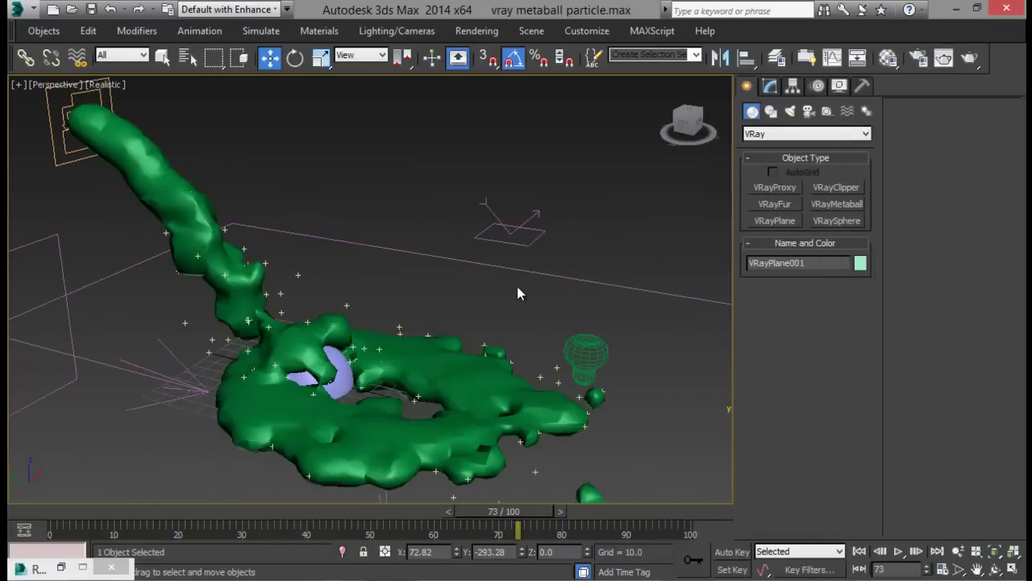
alt+middle_drag(517, 287, 698, 246)
click(969, 57)
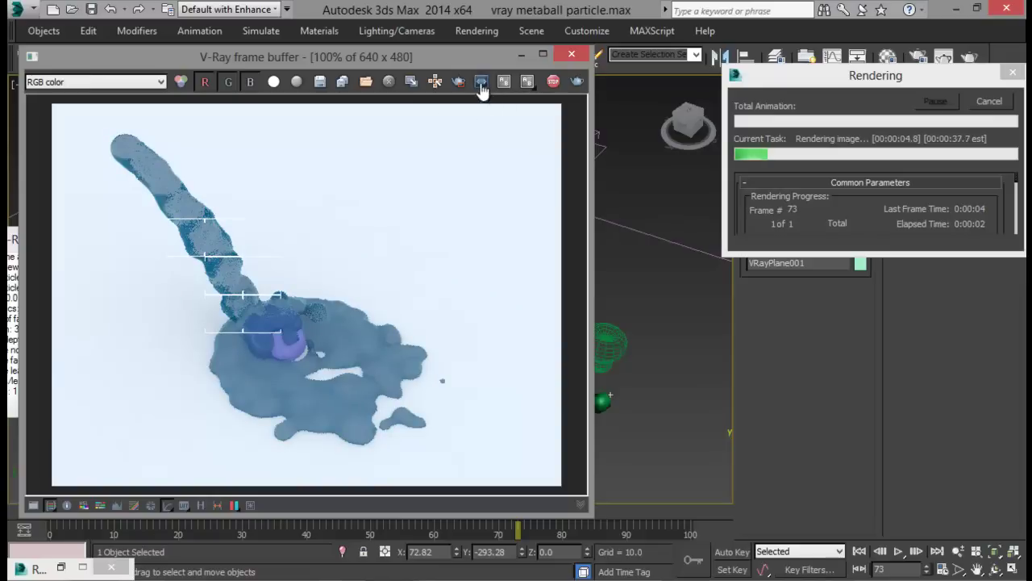
drag(458, 60, 520, 48)
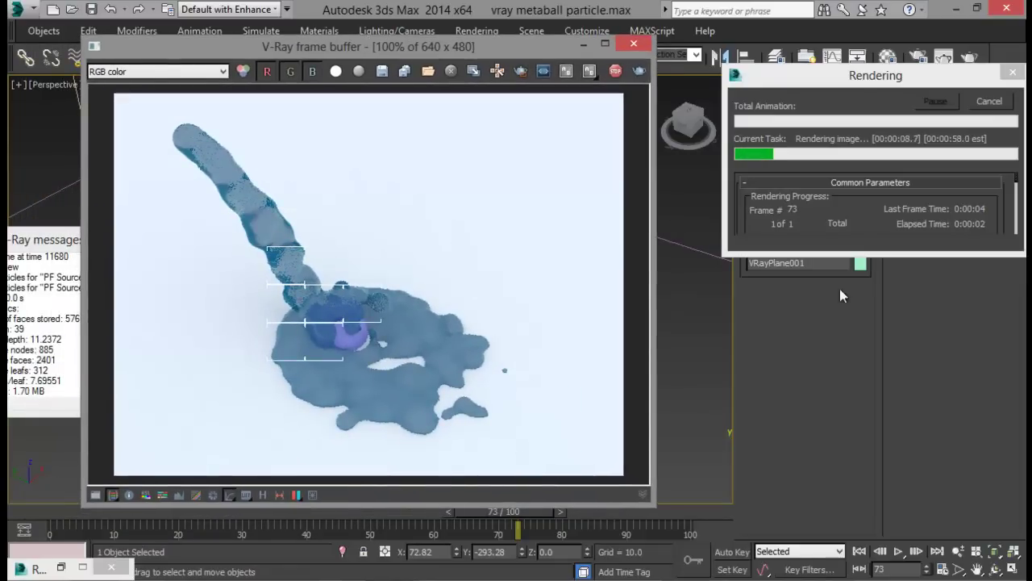
drag(930, 257, 929, 307)
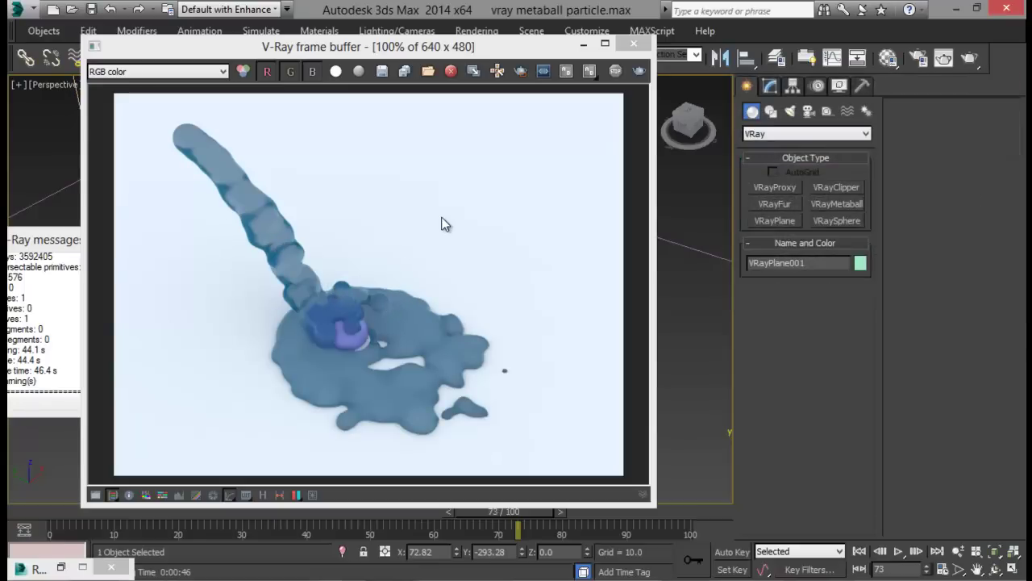
click(634, 44)
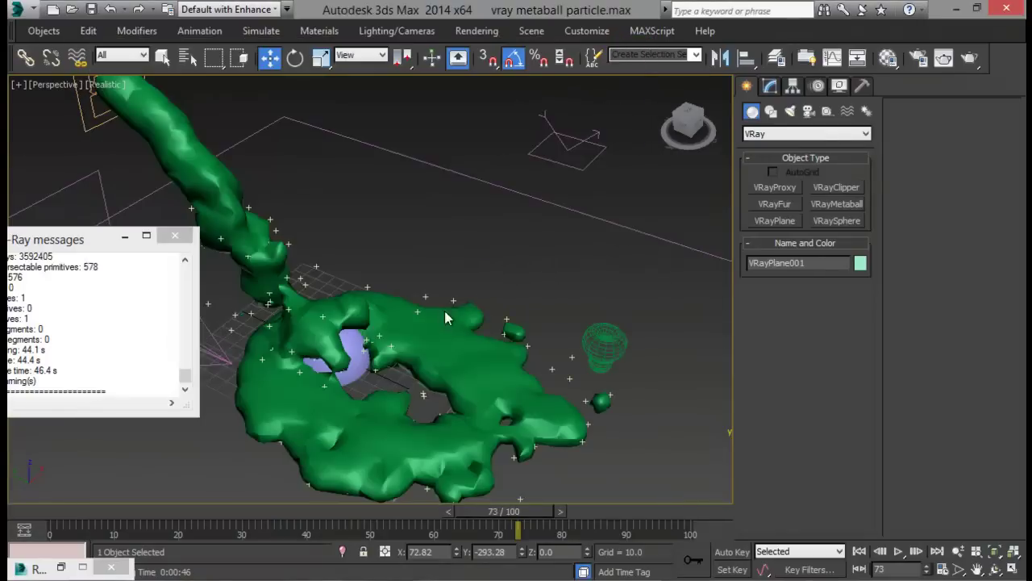
scroll(491, 319, down, 4)
middle_drag(492, 323, 475, 294)
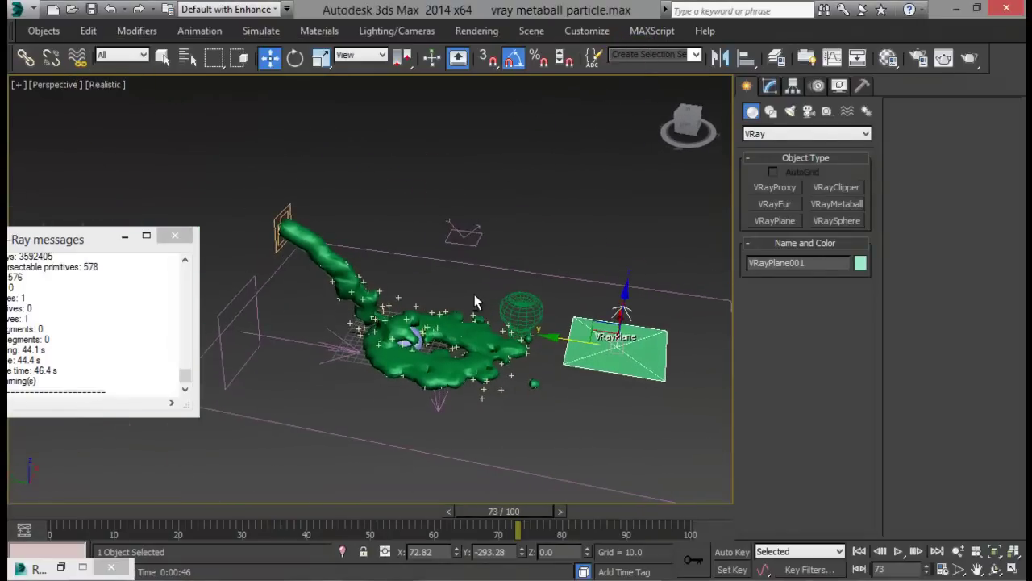